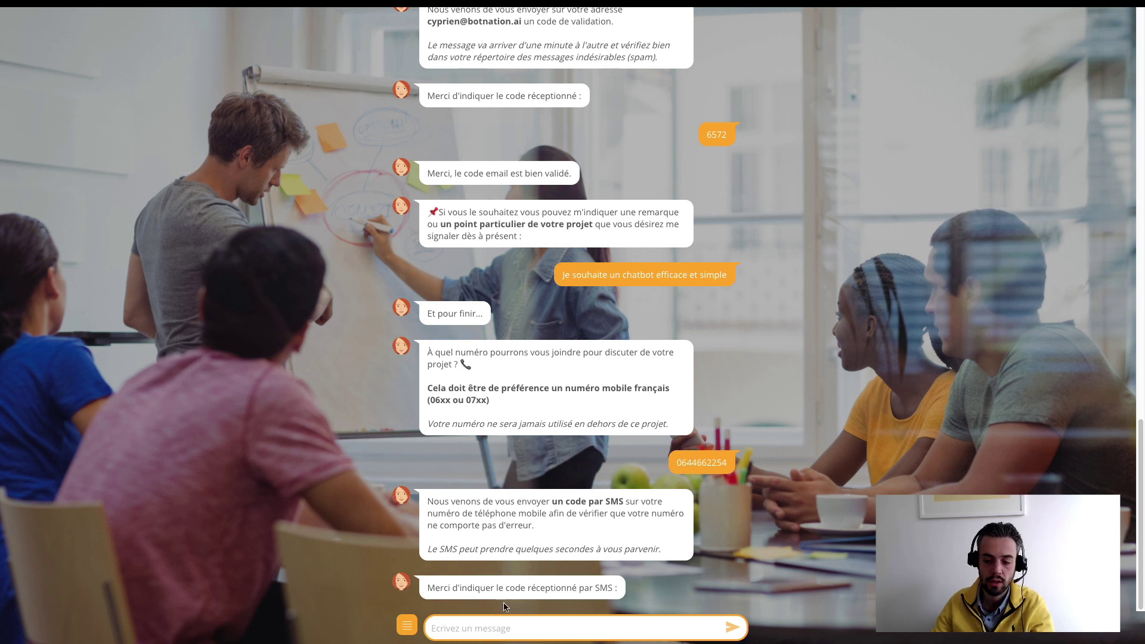
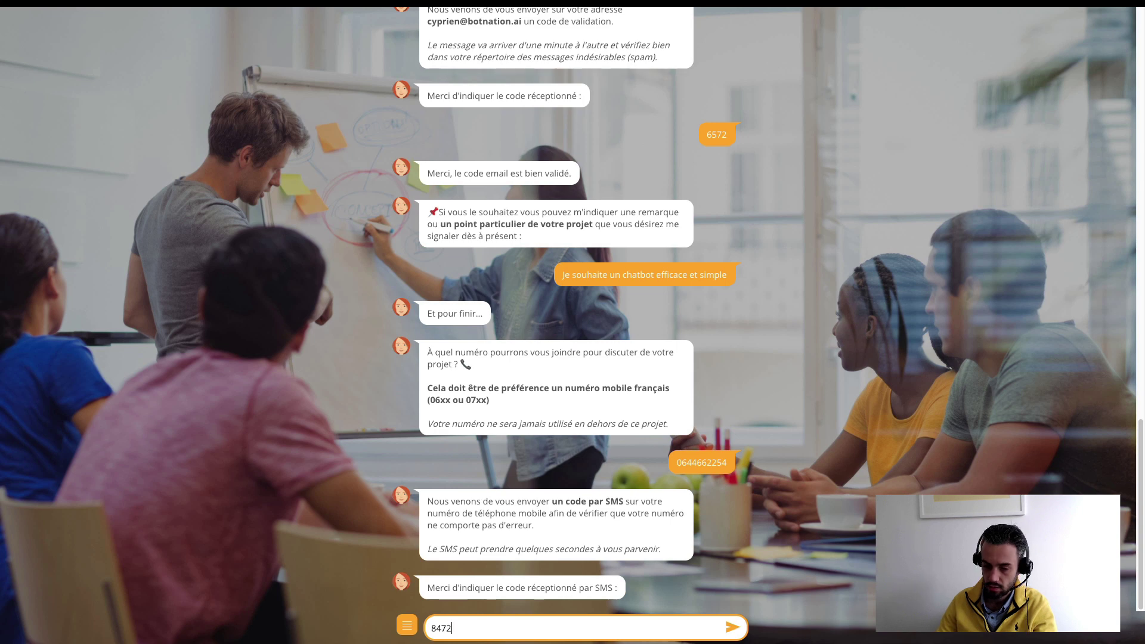
# Step: Send the received SMS verification code to the bot to validate the phone number
pyautogui.press('Return')
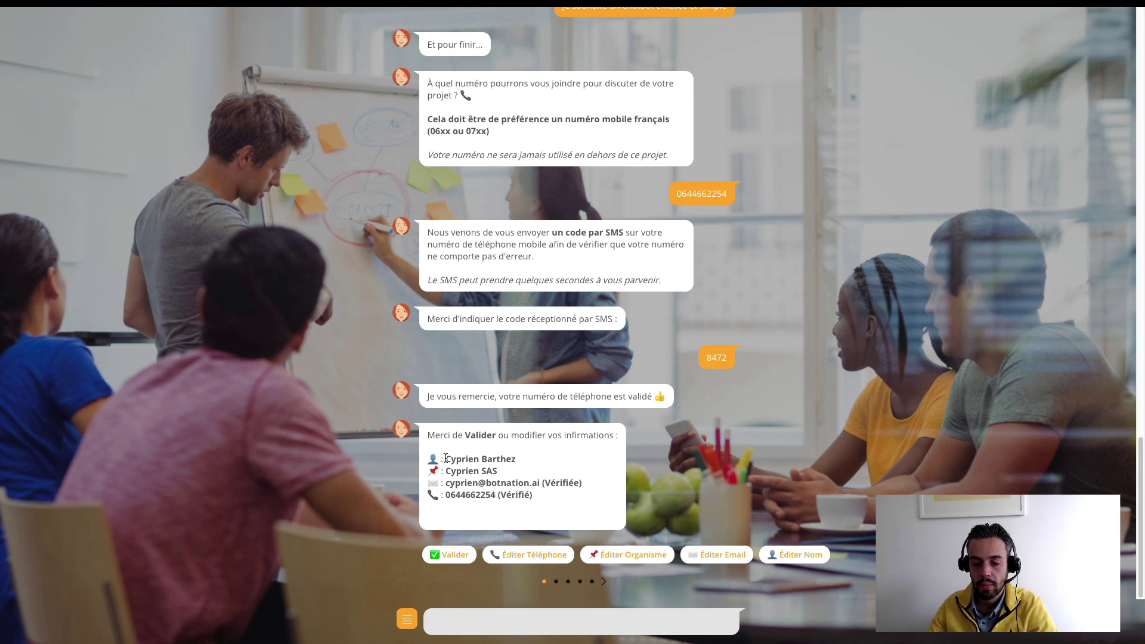
# Step: Point out the lead's detail summary and verified phone, then confirm it with Valider
pyautogui.moveTo(441, 438); pyautogui.dragTo(490, 470)
pyautogui.click(491, 472)
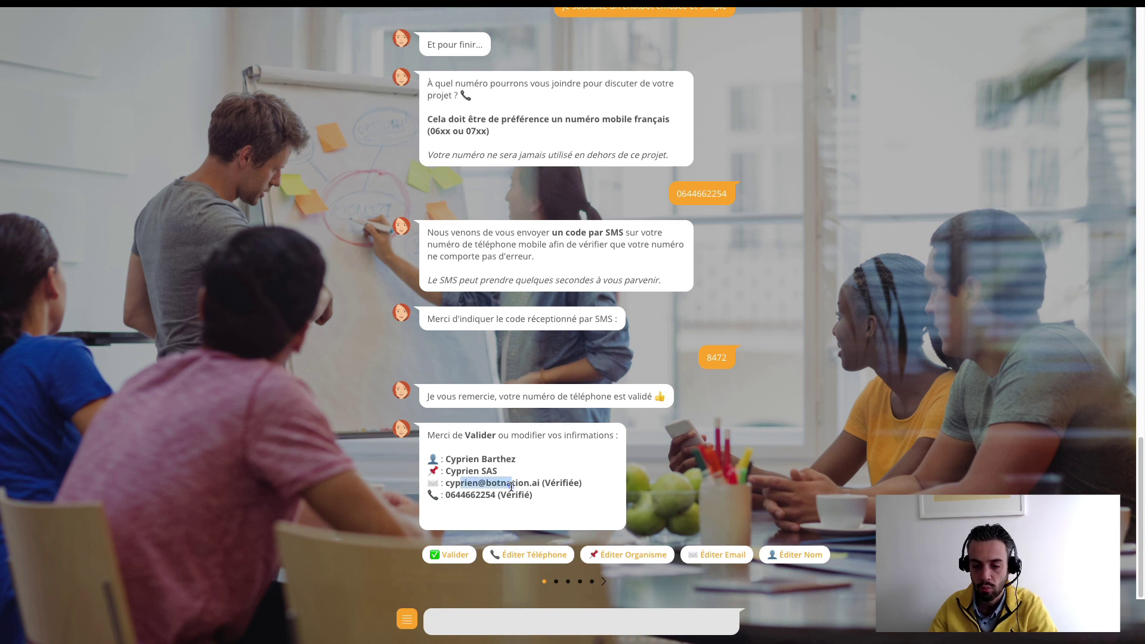
pyautogui.moveTo(455, 495); pyautogui.dragTo(501, 497)
pyautogui.click(500, 497)
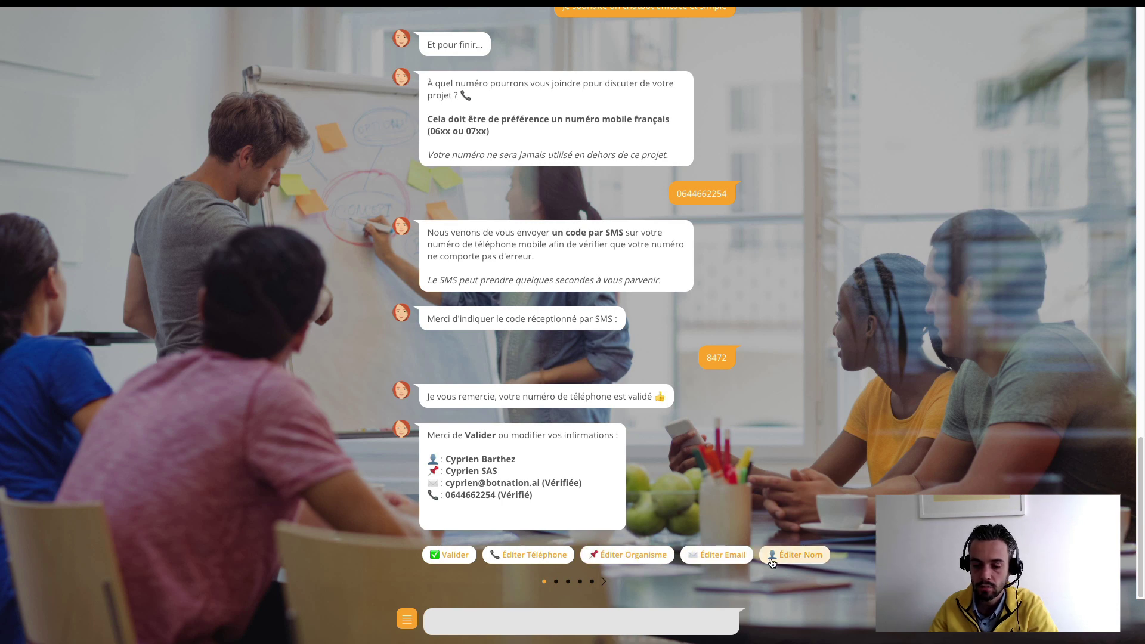
pyautogui.click(439, 560)
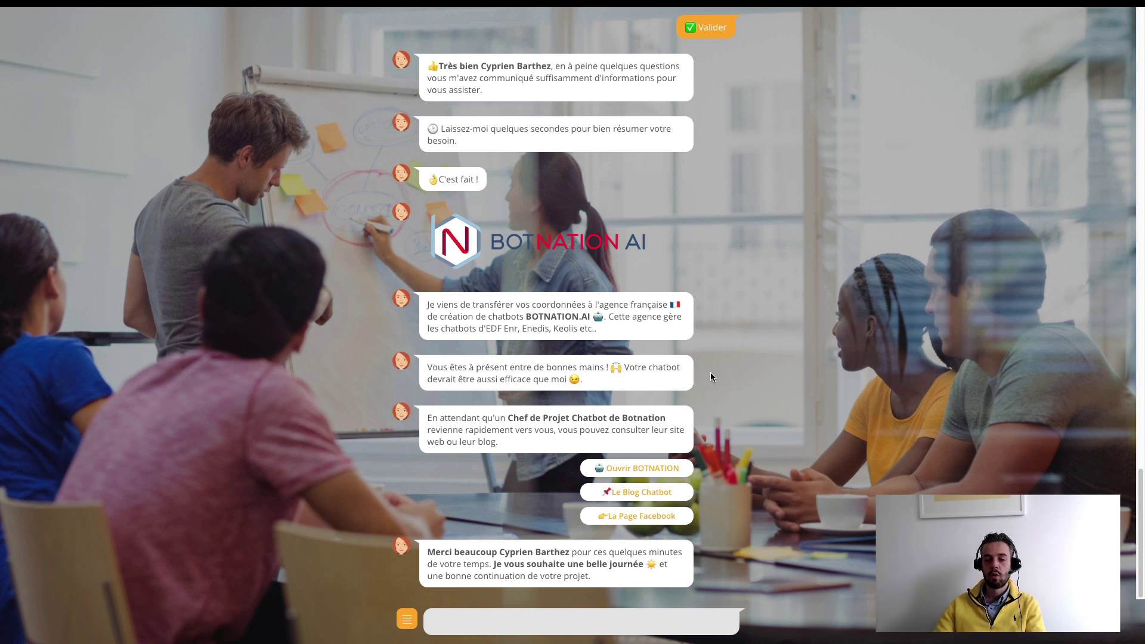
# Step: Leave the agence-chatbot.fr page and load algeco.fr in full screen
pyautogui.click(911, 310)
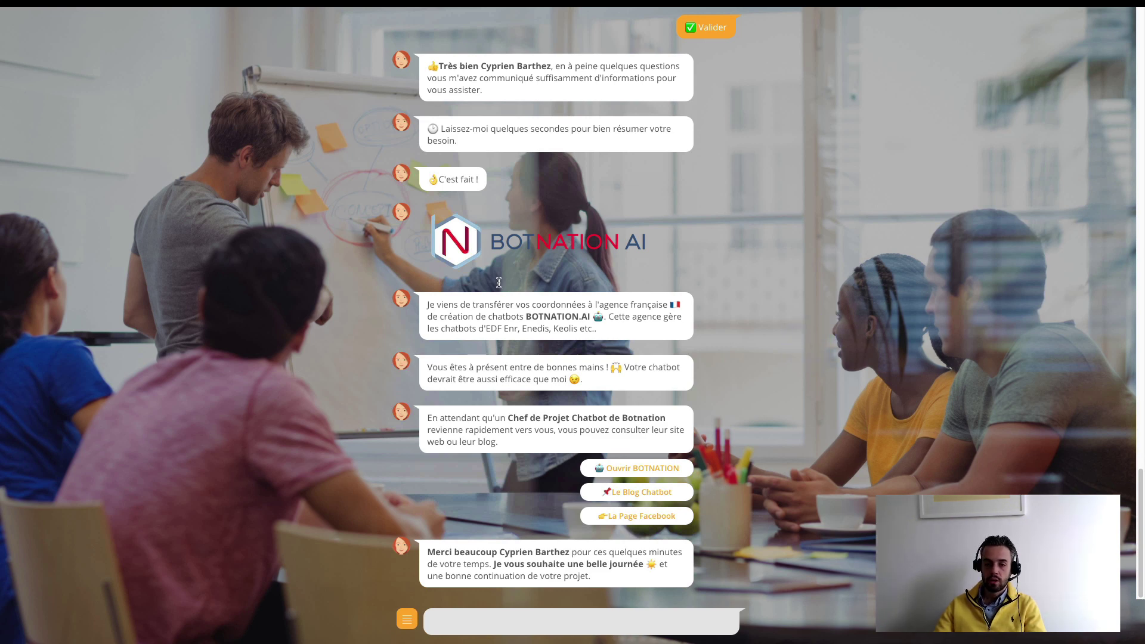
pyautogui.click(36, 26)
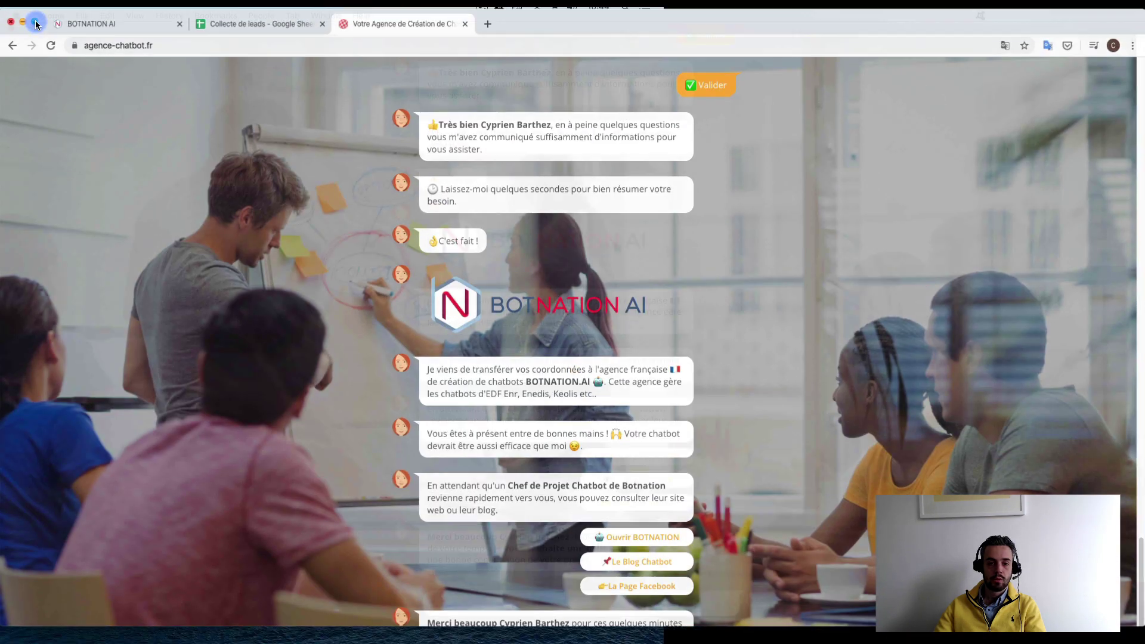
pyautogui.click(364, 48)
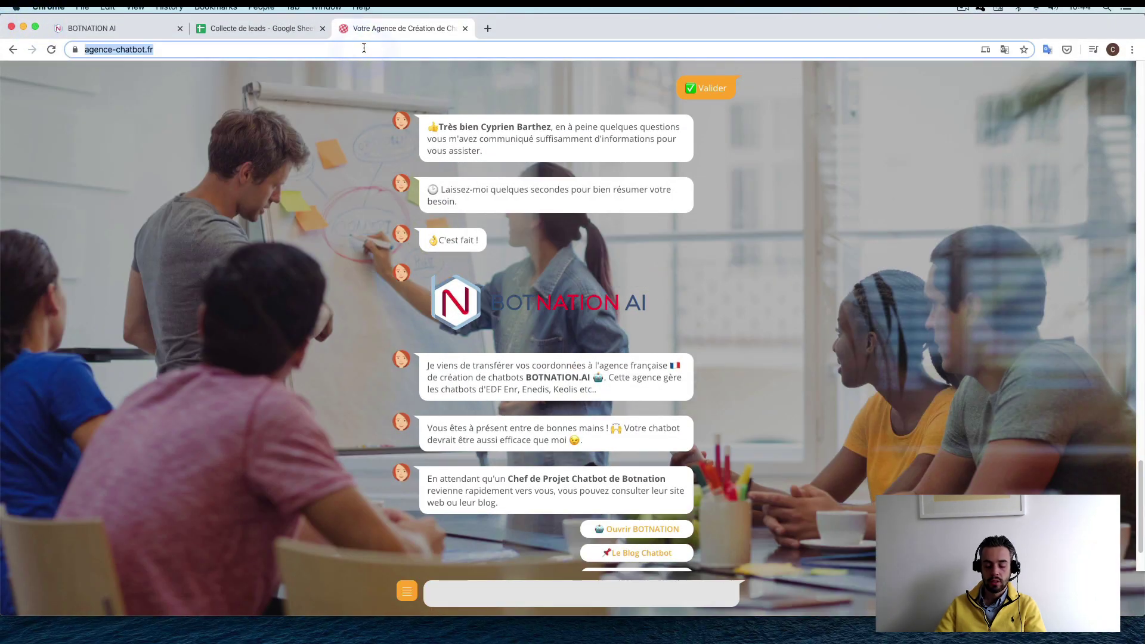
pyautogui.write('algeco')
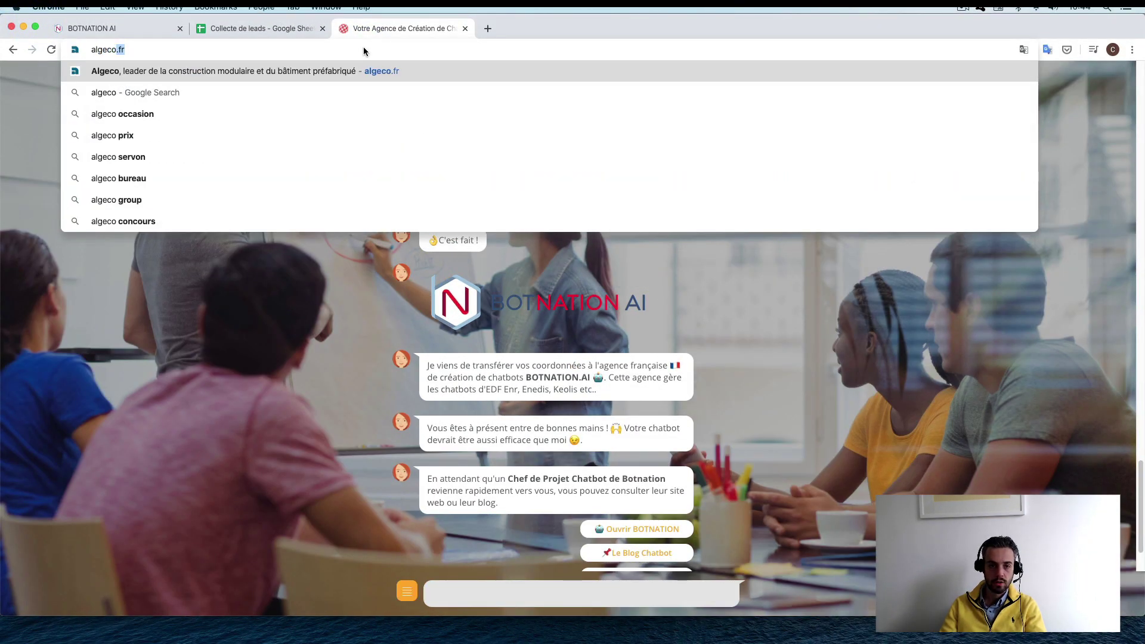
pyautogui.press('Return')
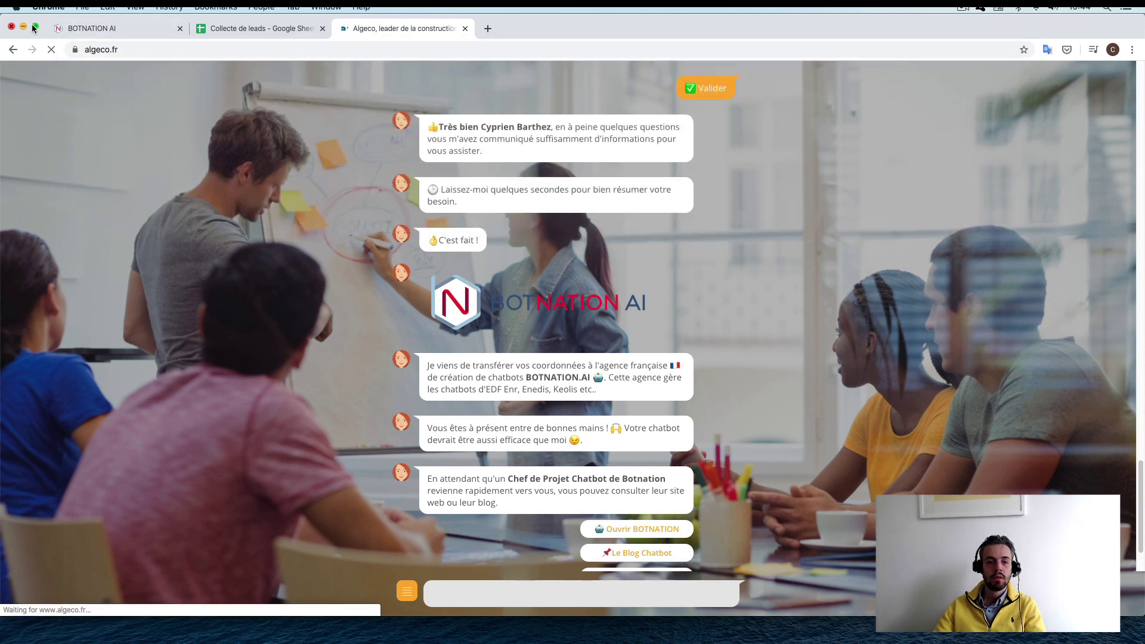
pyautogui.click(35, 26)
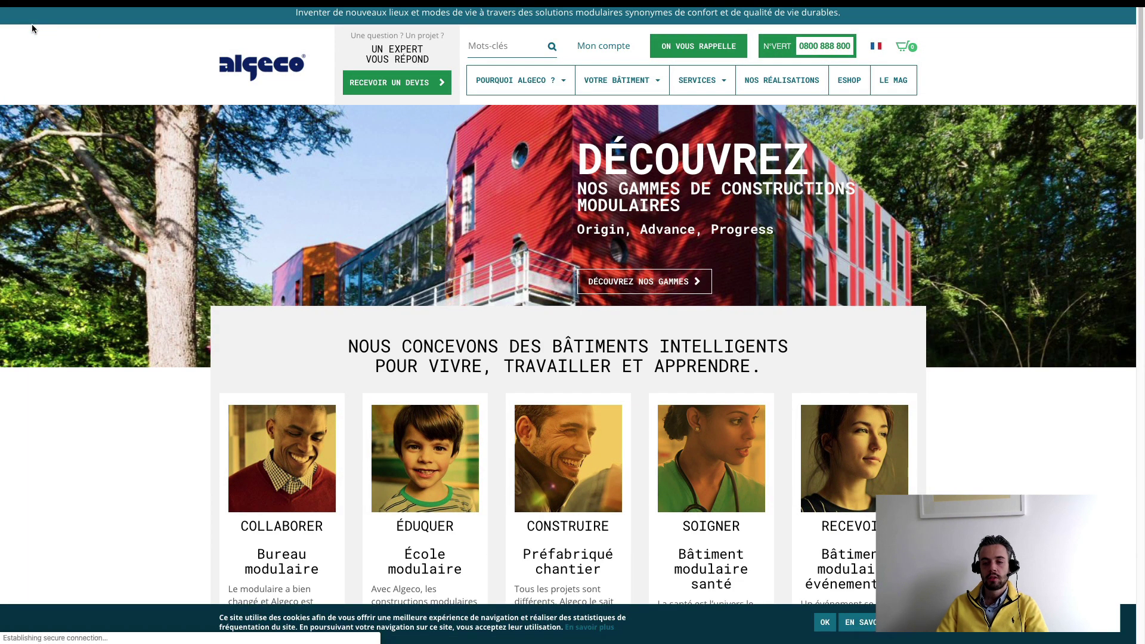
# Step: Open the Algeco-Assistant chat and return it to its main menu
pyautogui.scroll(-10, 271, 102)
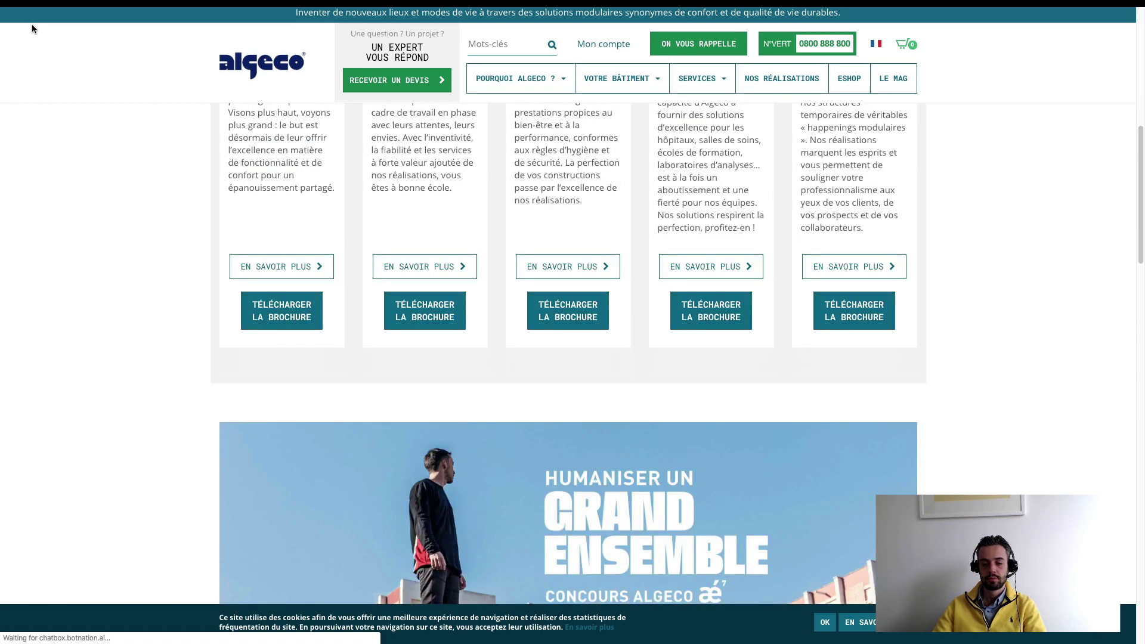
pyautogui.scroll(10, 271, 102)
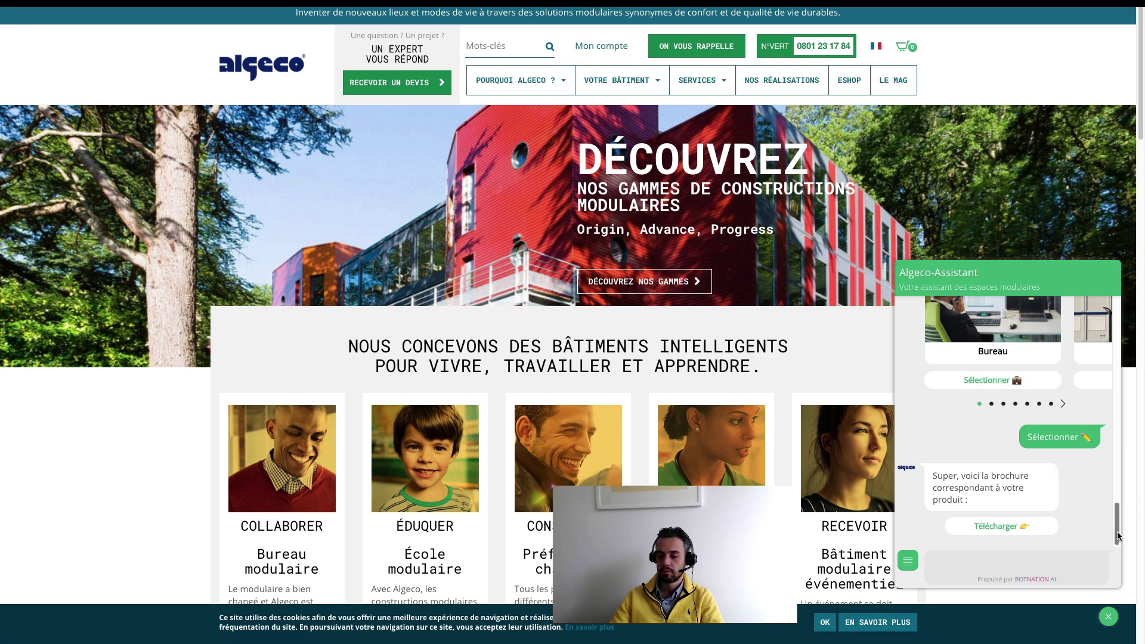
pyautogui.click(1108, 552)
pyautogui.click(907, 565)
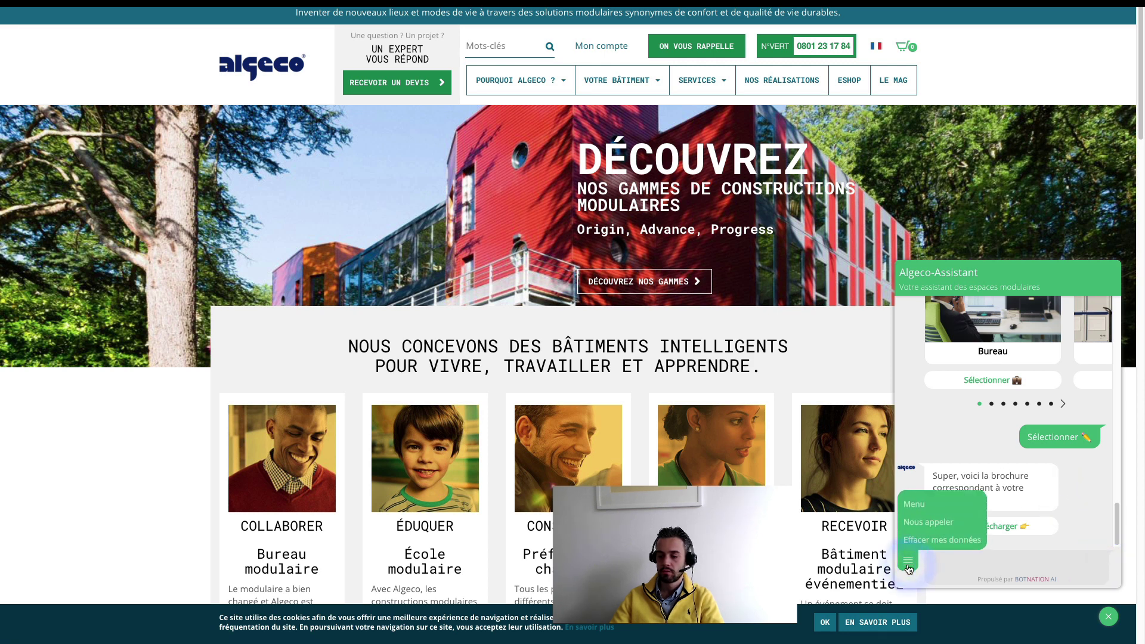
pyautogui.click(1018, 561)
pyautogui.click(1108, 616)
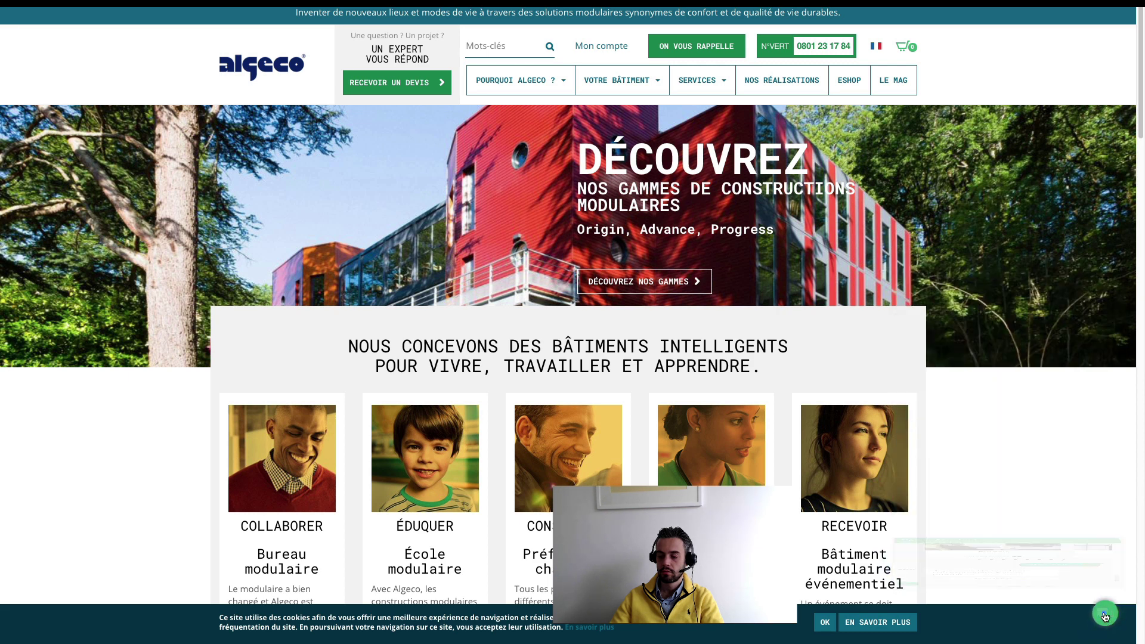
pyautogui.click(1108, 616)
pyautogui.click(1019, 560)
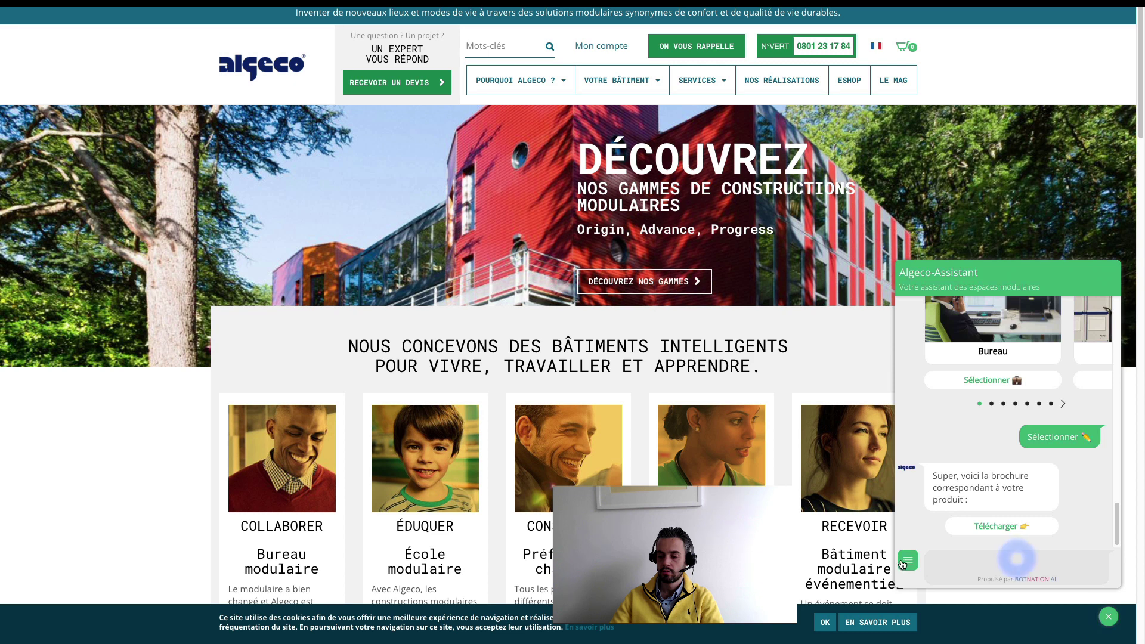
pyautogui.click(906, 562)
pyautogui.click(914, 504)
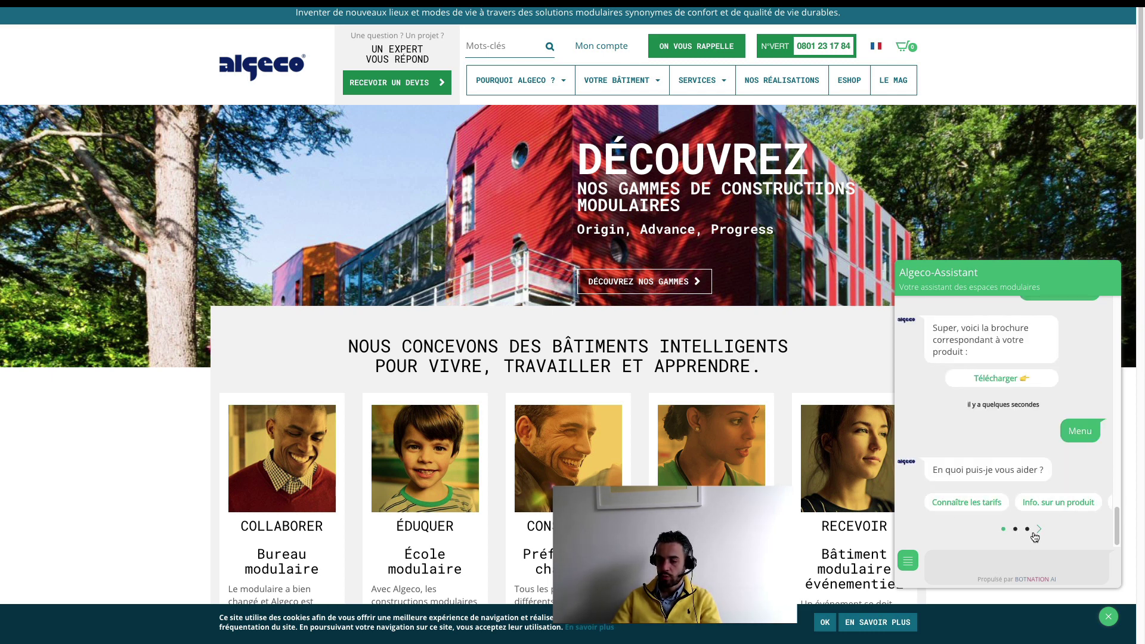
# Step: Ask about prices (Connaître les tarifs) and select the Bureau building type from the carousel
pyautogui.click(1041, 529)
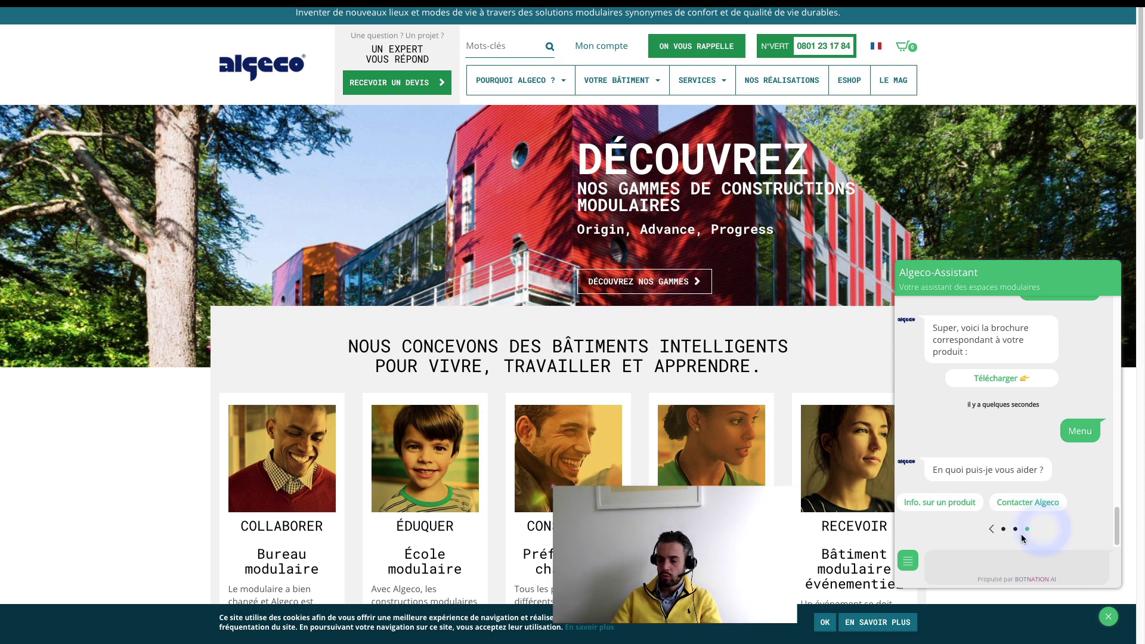
pyautogui.click(992, 530)
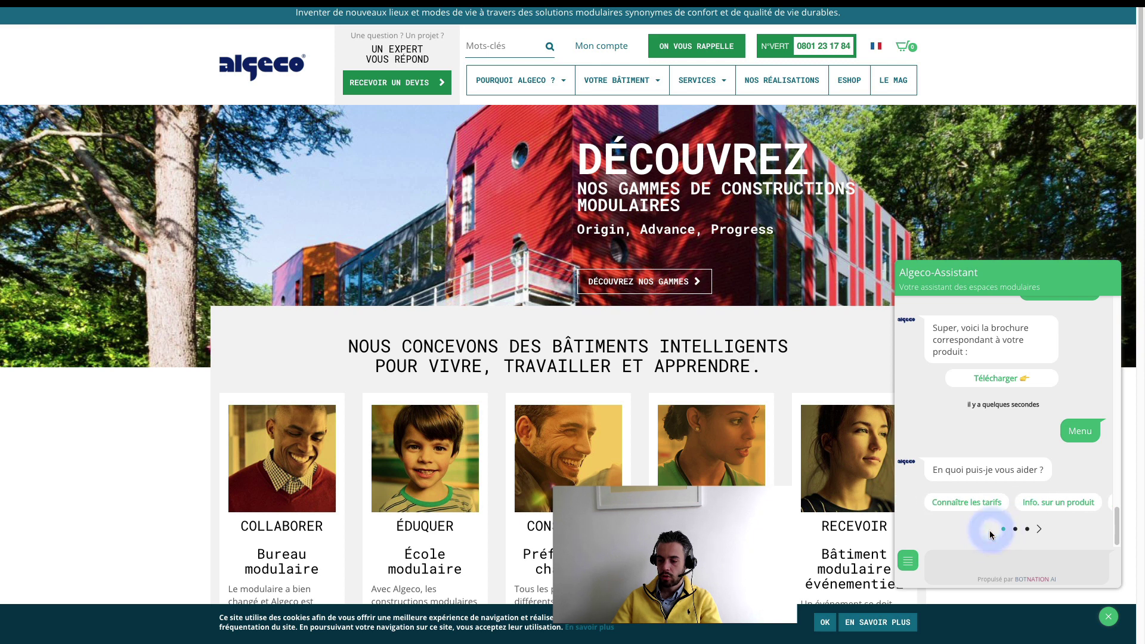
pyautogui.click(978, 510)
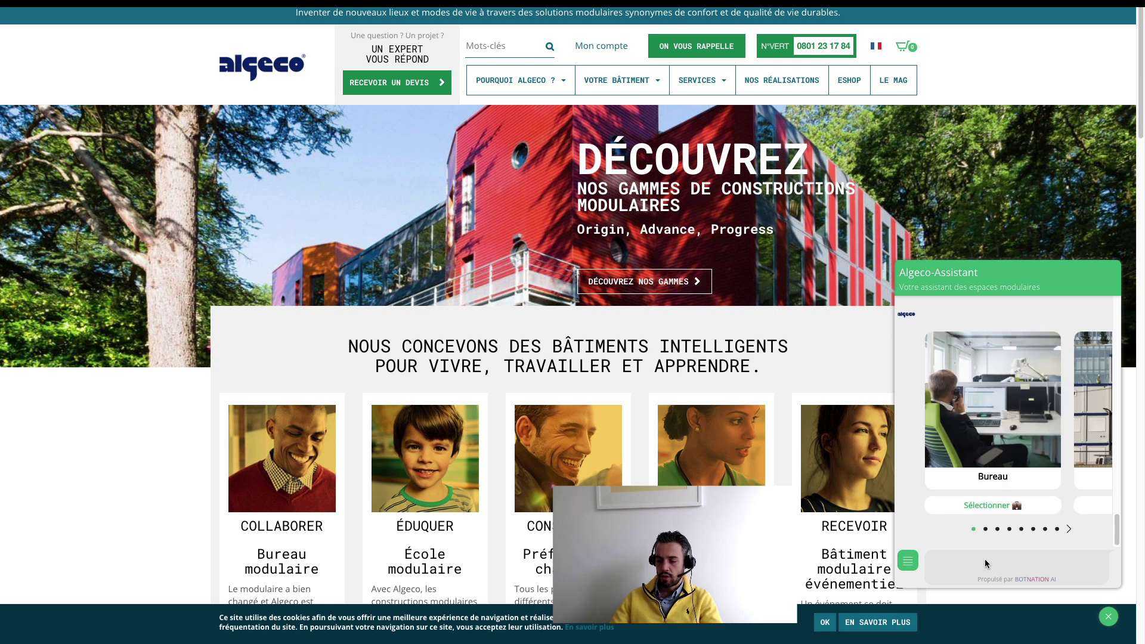
pyautogui.click(1071, 531)
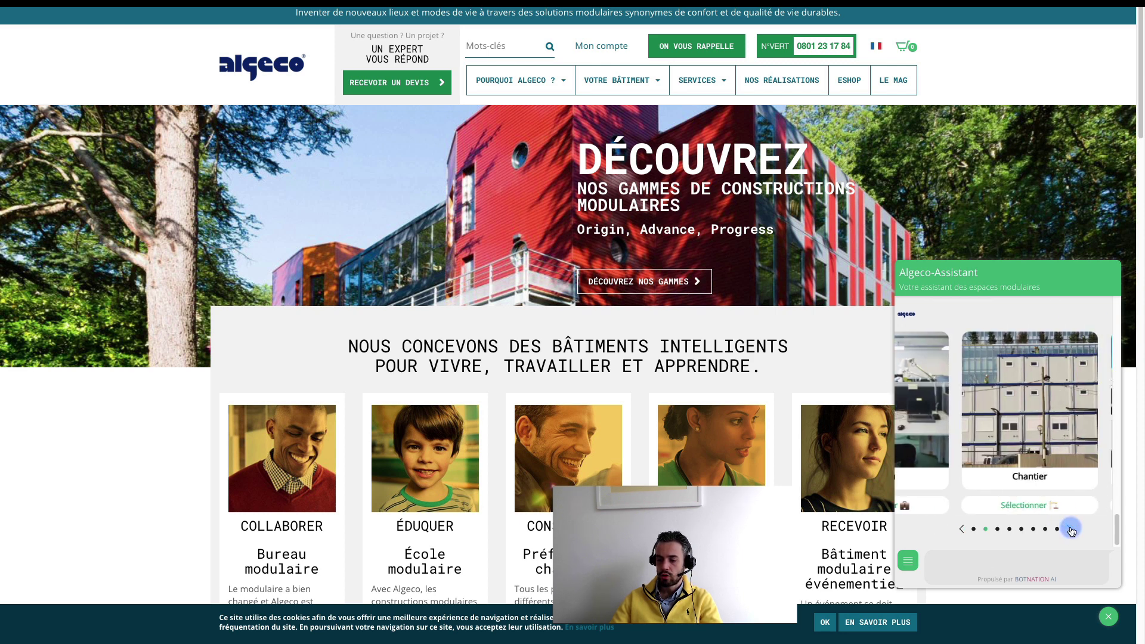
pyautogui.click(1071, 531)
pyautogui.click(1070, 530)
pyautogui.click(1071, 531)
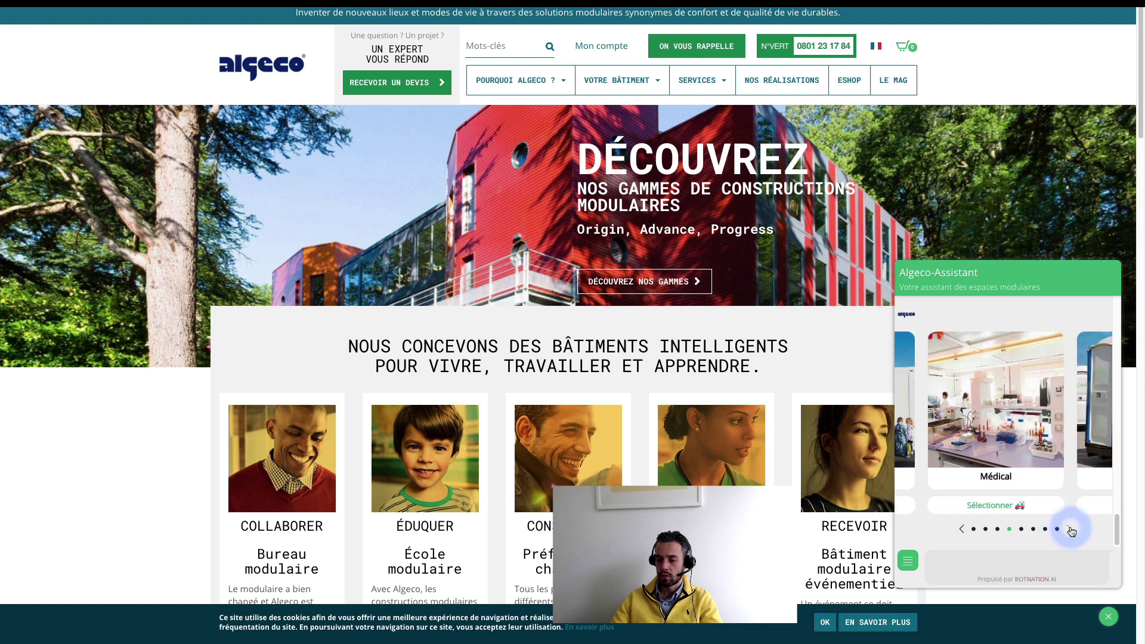
pyautogui.click(1071, 531)
pyautogui.click(1071, 530)
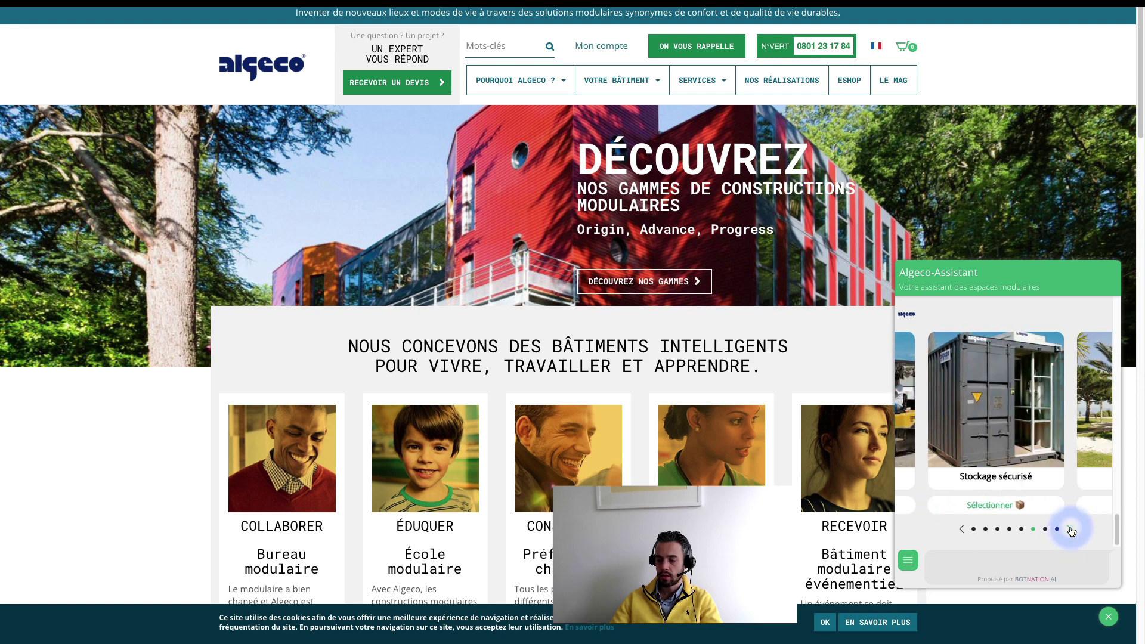
pyautogui.click(965, 531)
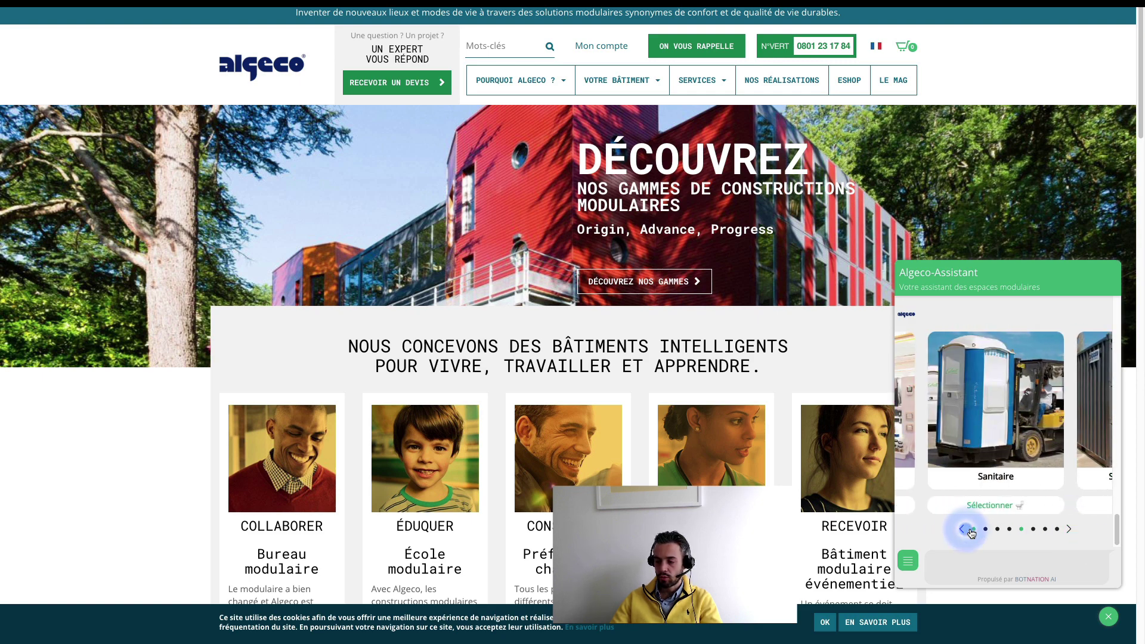
pyautogui.click(974, 529)
pyautogui.click(984, 510)
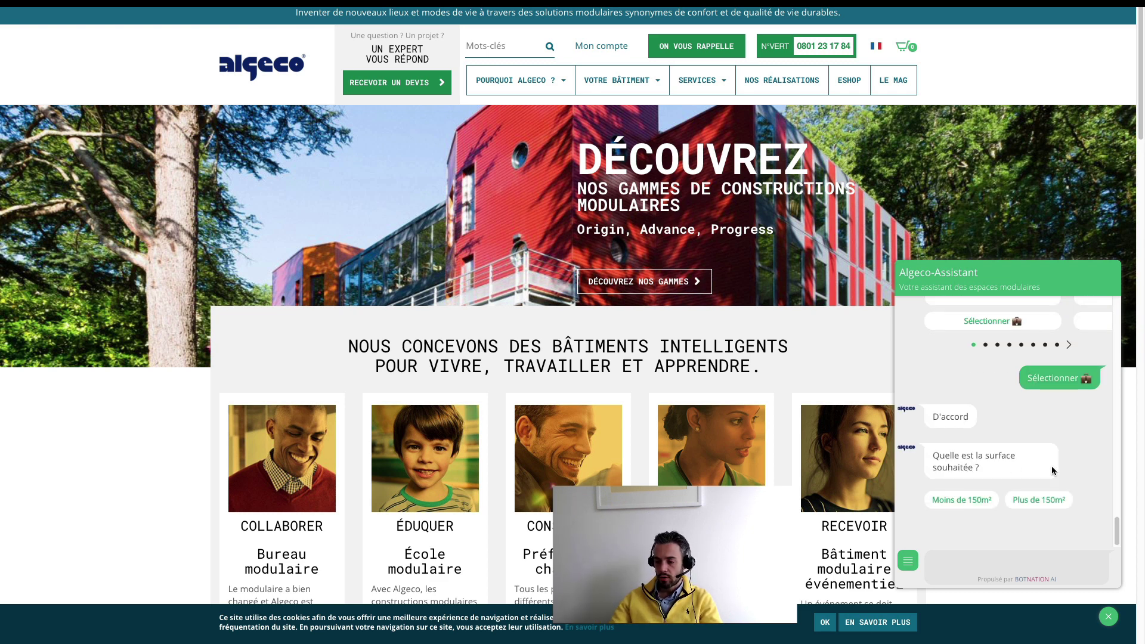
# Step: Choose a surface under 150m² and add the comment about a 7-person company needing 30m2 offices
pyautogui.click(975, 508)
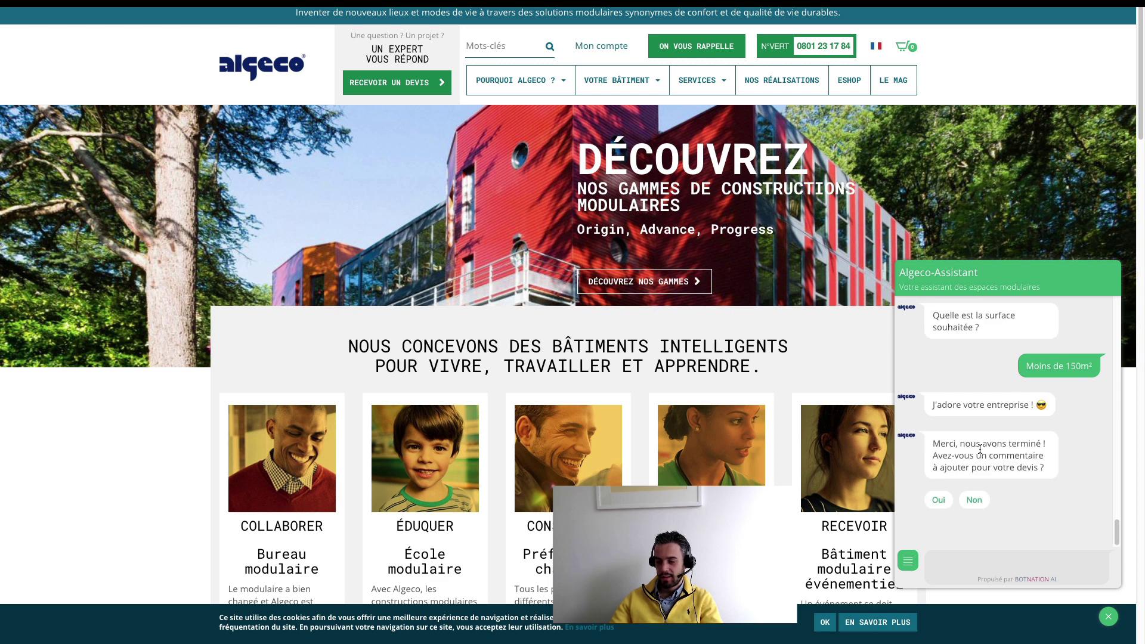
pyautogui.click(942, 500)
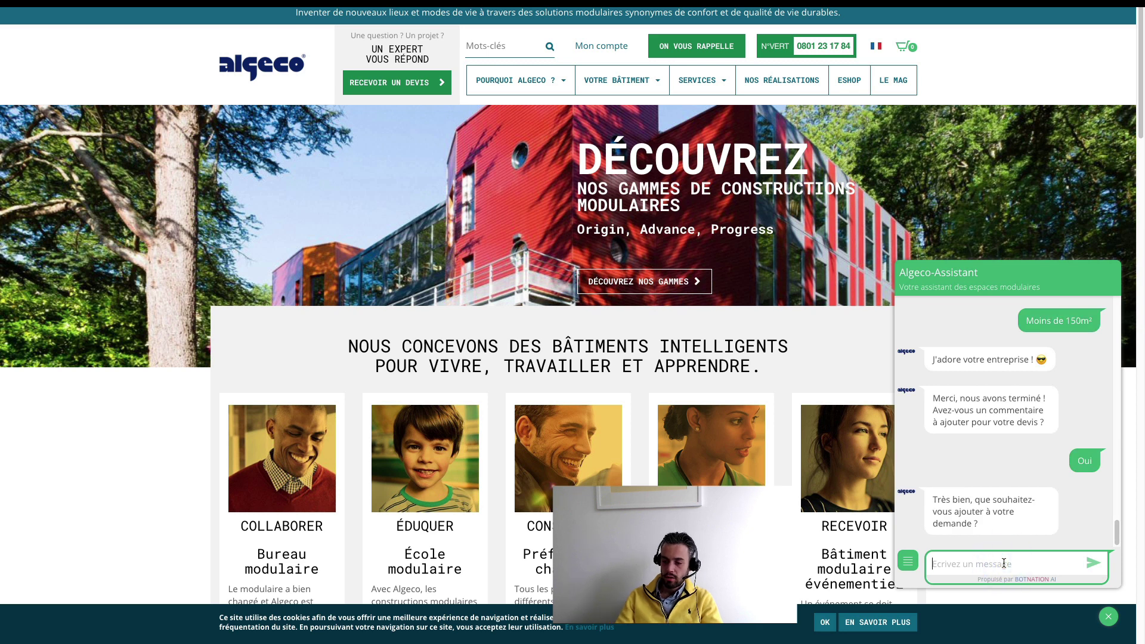
pyautogui.write('Nous so')
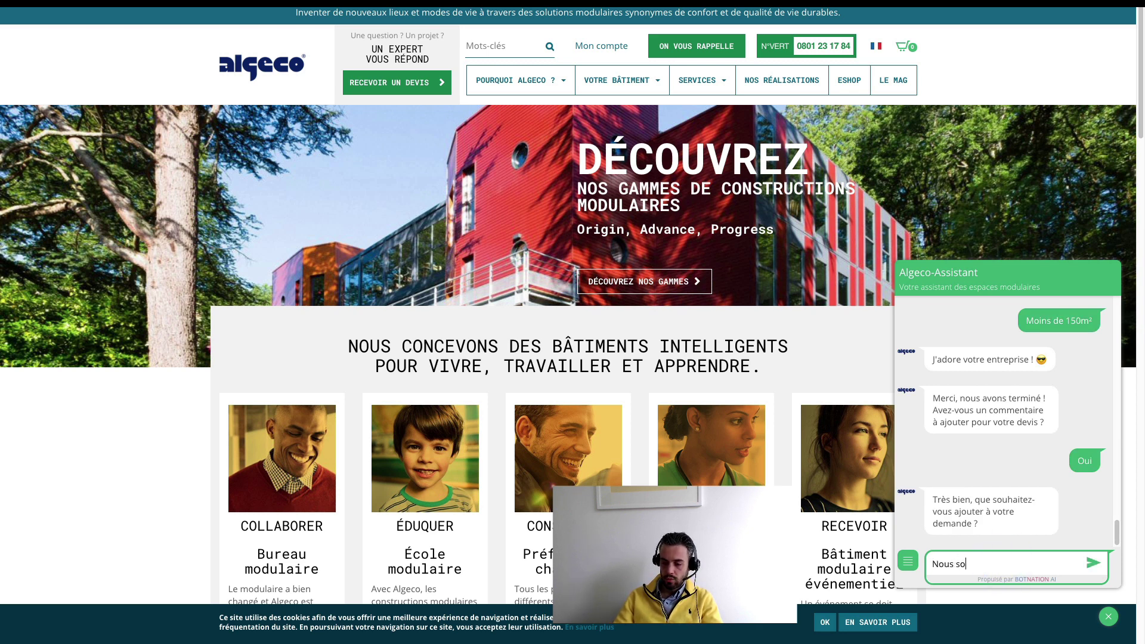
pyautogui.write('mmes une société ')
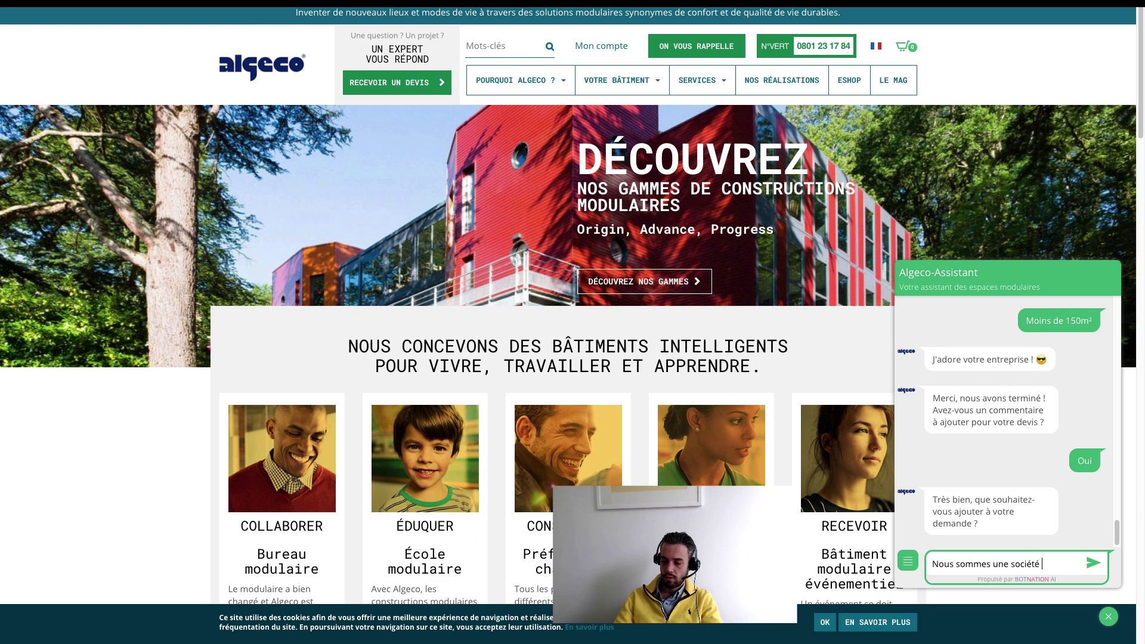
pyautogui.write('de 7 personnes donc')
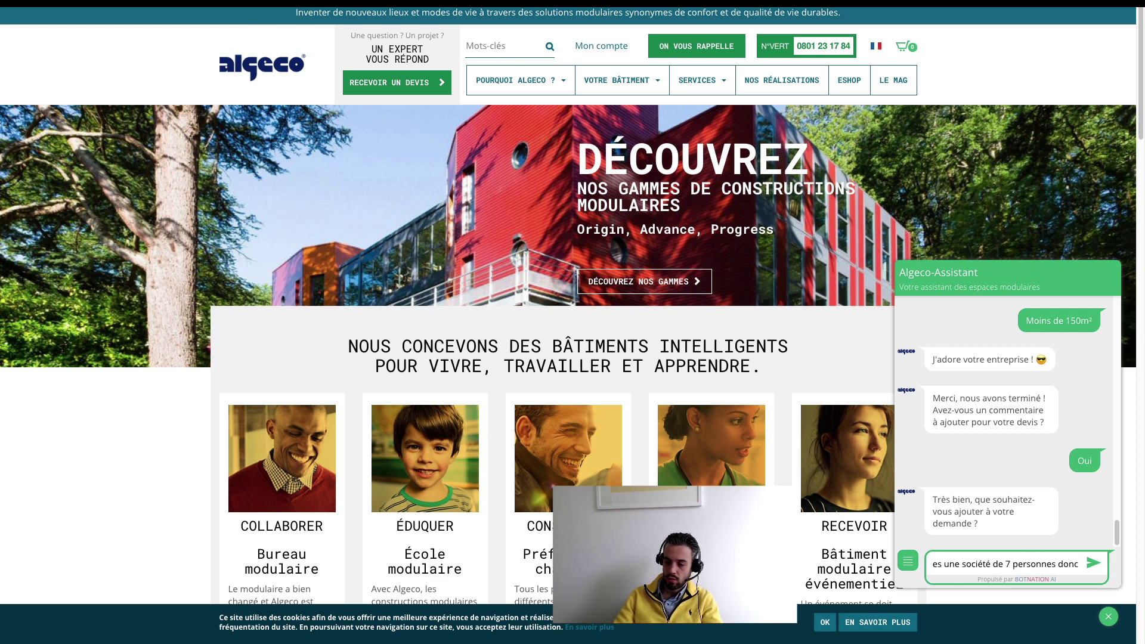
pyautogui.write(' des bureaux')
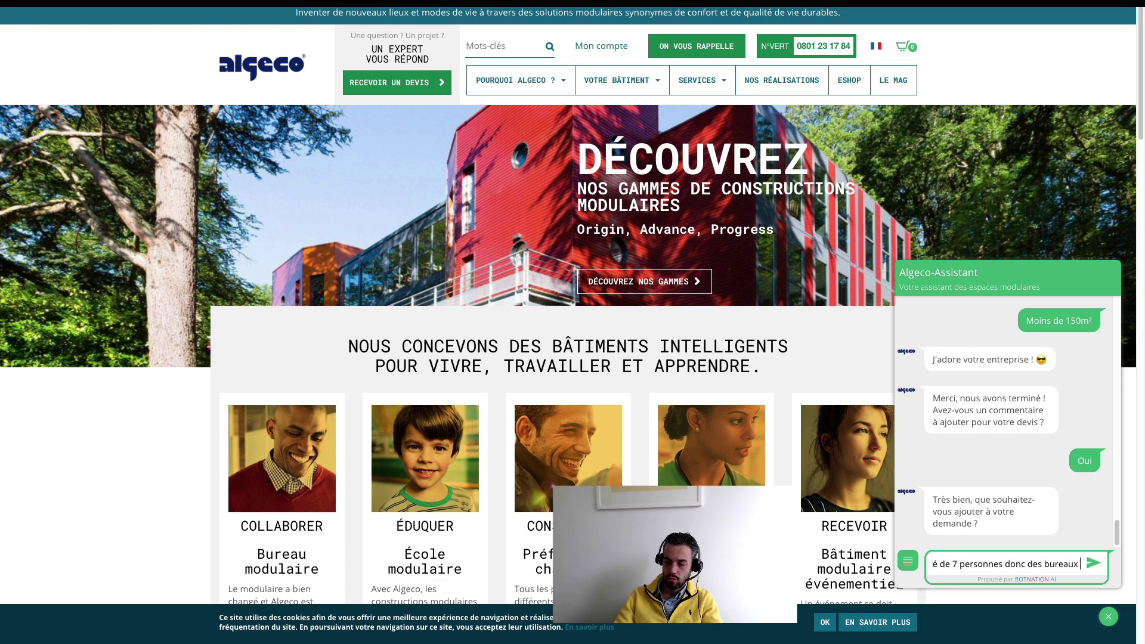
pyautogui.write(' de')
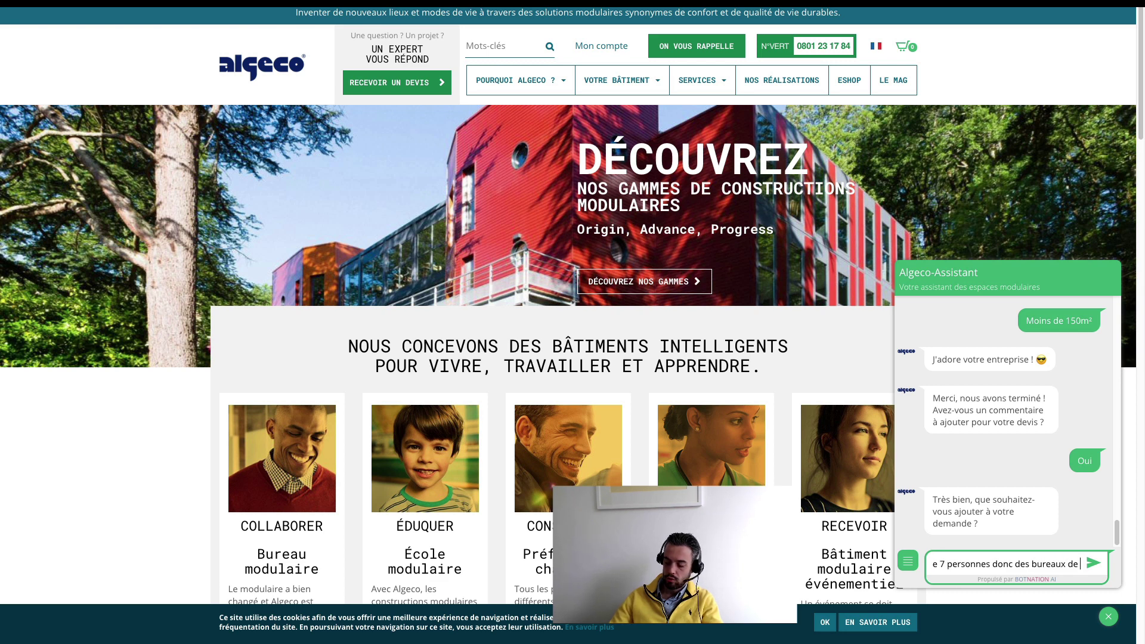
pyautogui.write(' 30m2')
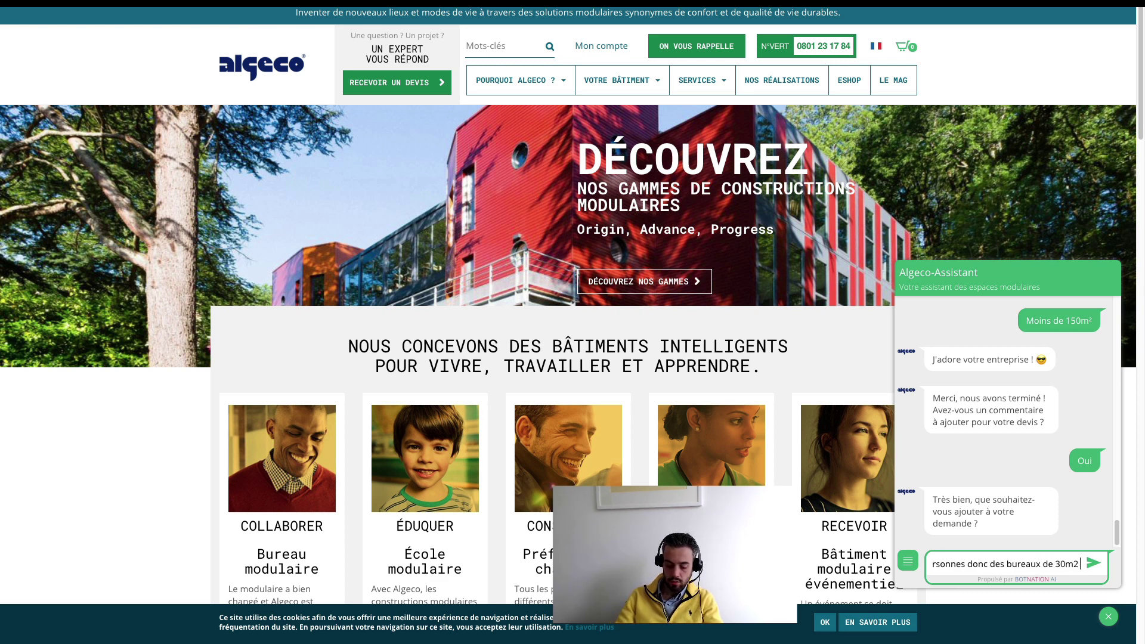
pyautogui.write(' suffiront ampl')
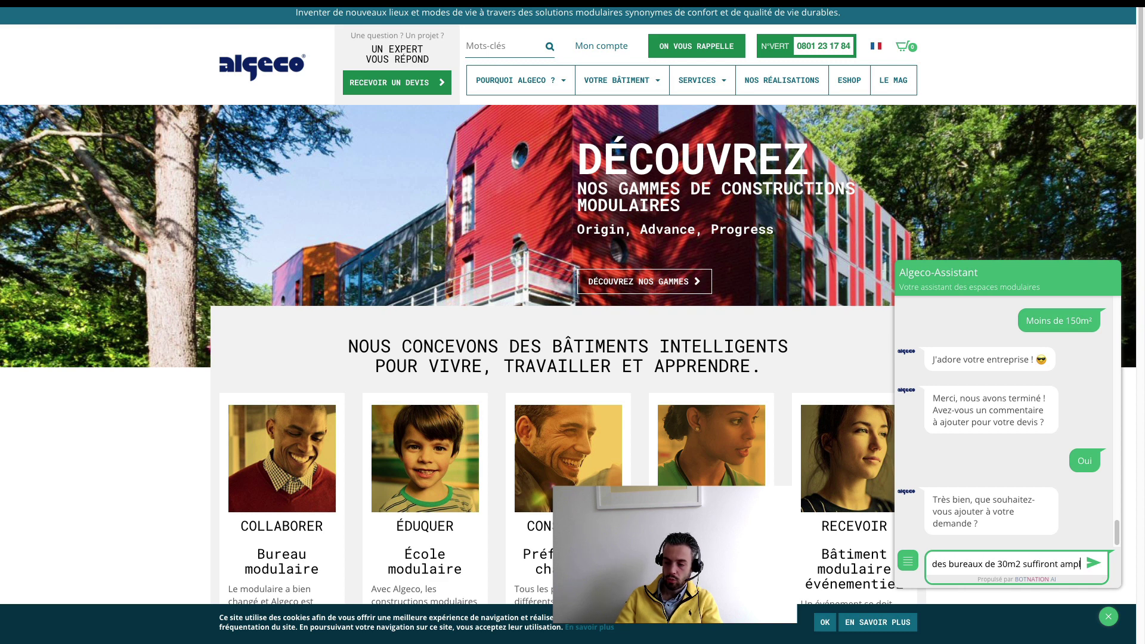
pyautogui.write('ement')
pyautogui.press('Return')
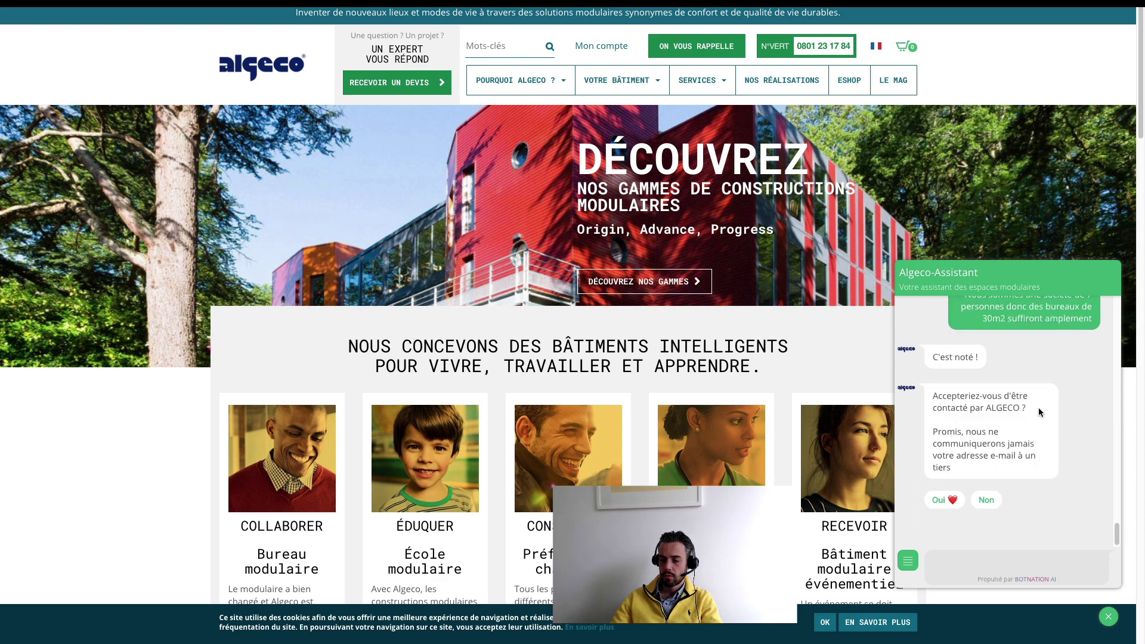
# Step: Accept contact from Algeco and open the ALGECO_brochure_collaborer.pdf brochure in its own tab
pyautogui.click(943, 503)
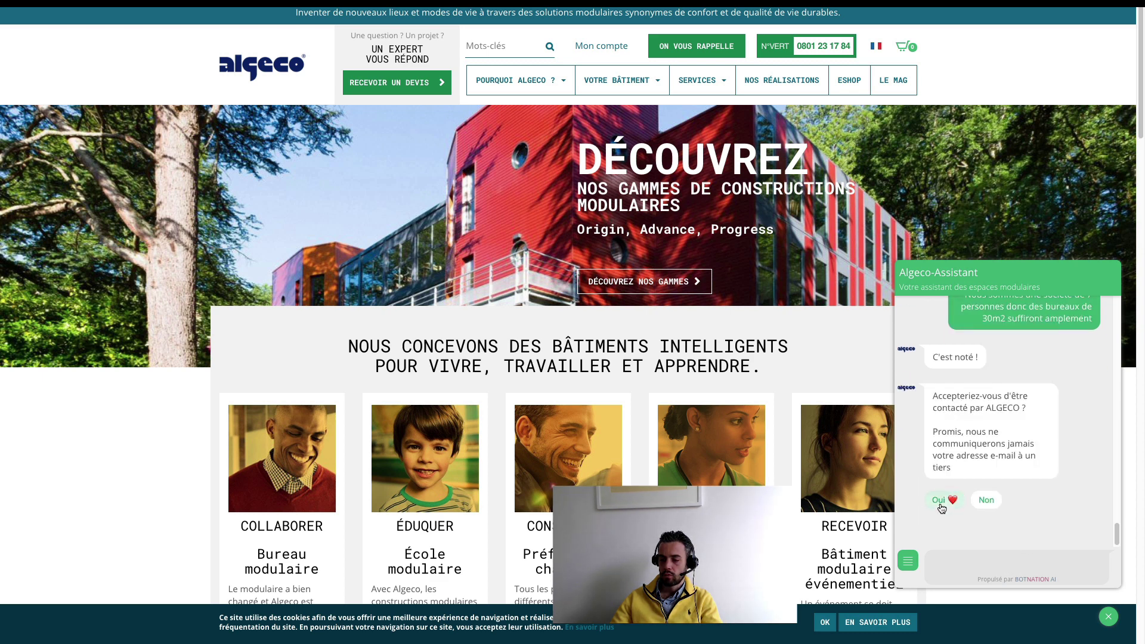
pyautogui.click(1017, 570)
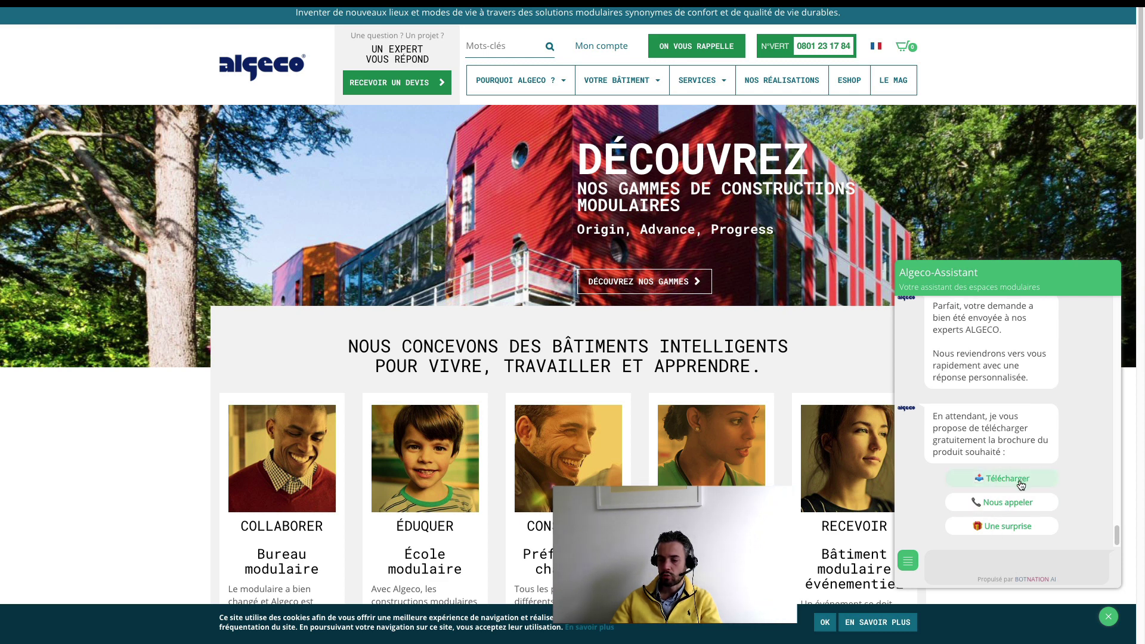
pyautogui.click(1022, 485)
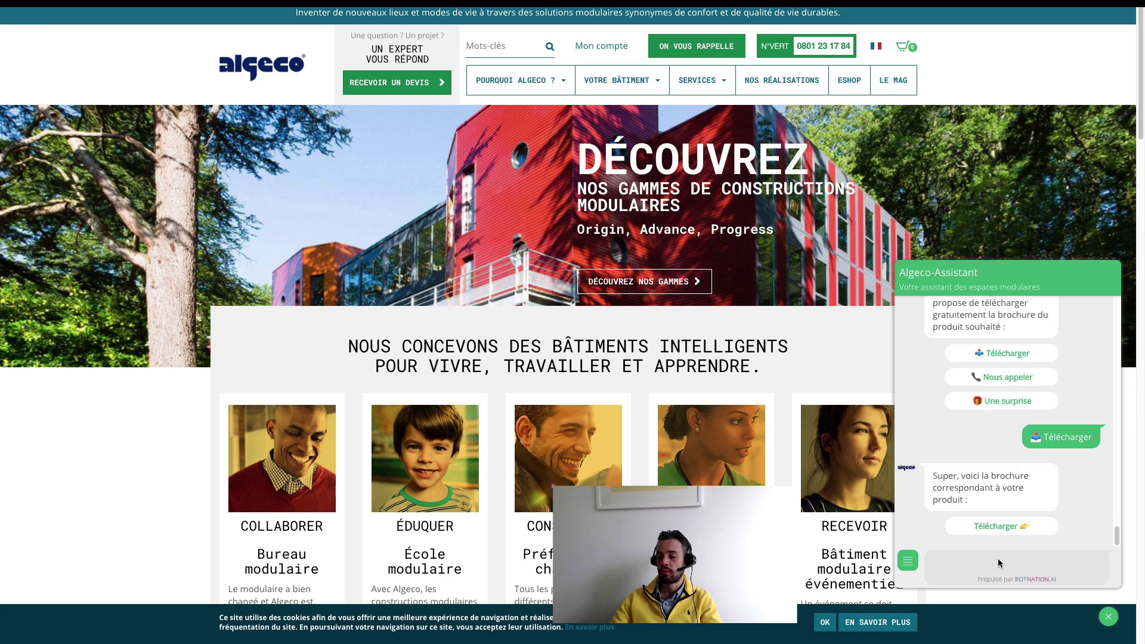
pyautogui.click(996, 527)
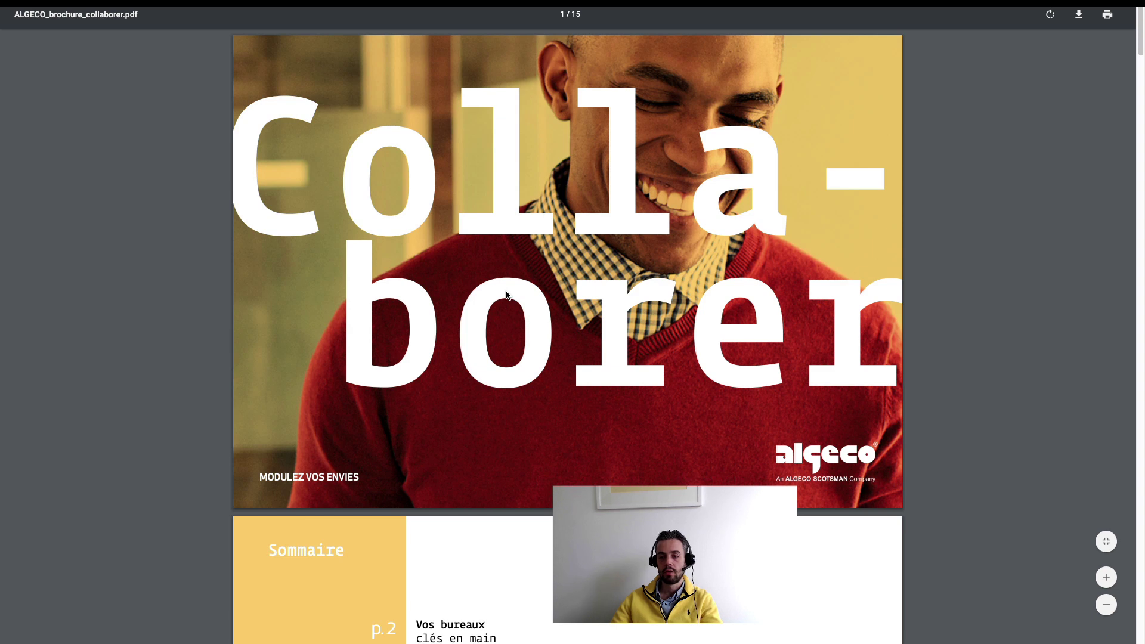
pyautogui.moveTo(288, 3)
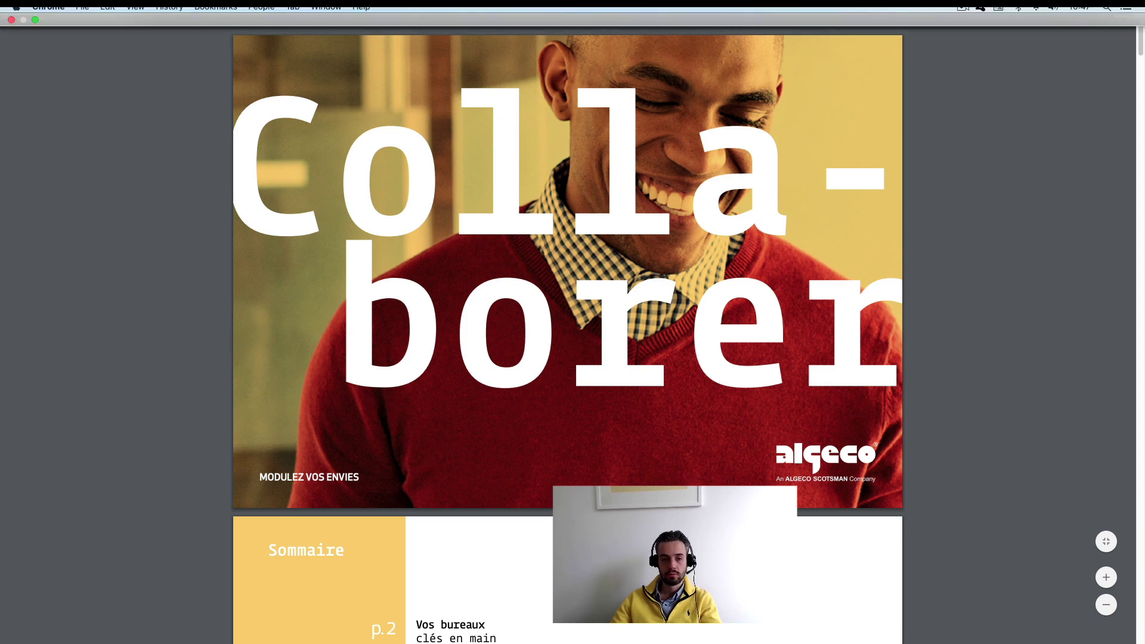
pyautogui.click(36, 21)
# Step: Dismiss the Algeco newsletter pop-up and switch to the Botnation AI tab
pyautogui.click(396, 30)
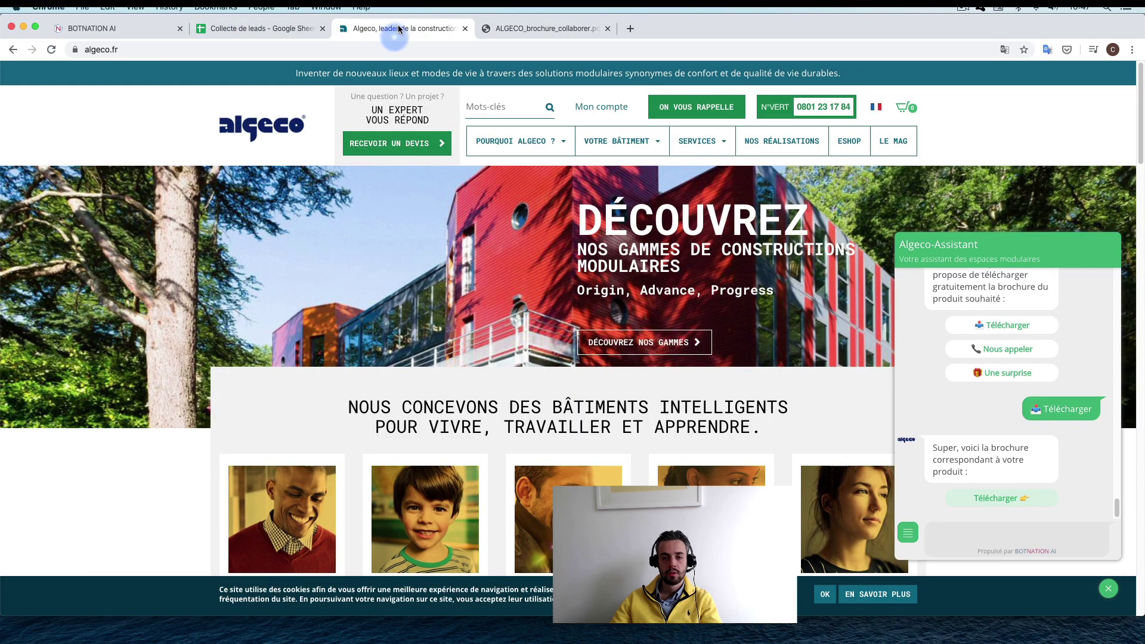
pyautogui.click(36, 26)
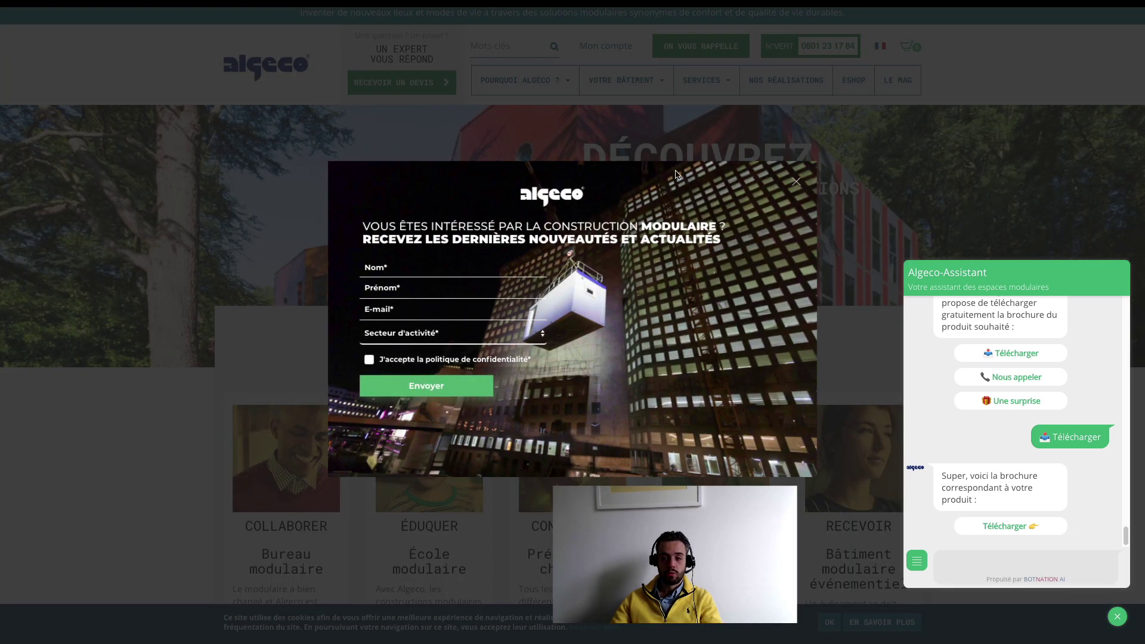
pyautogui.click(797, 182)
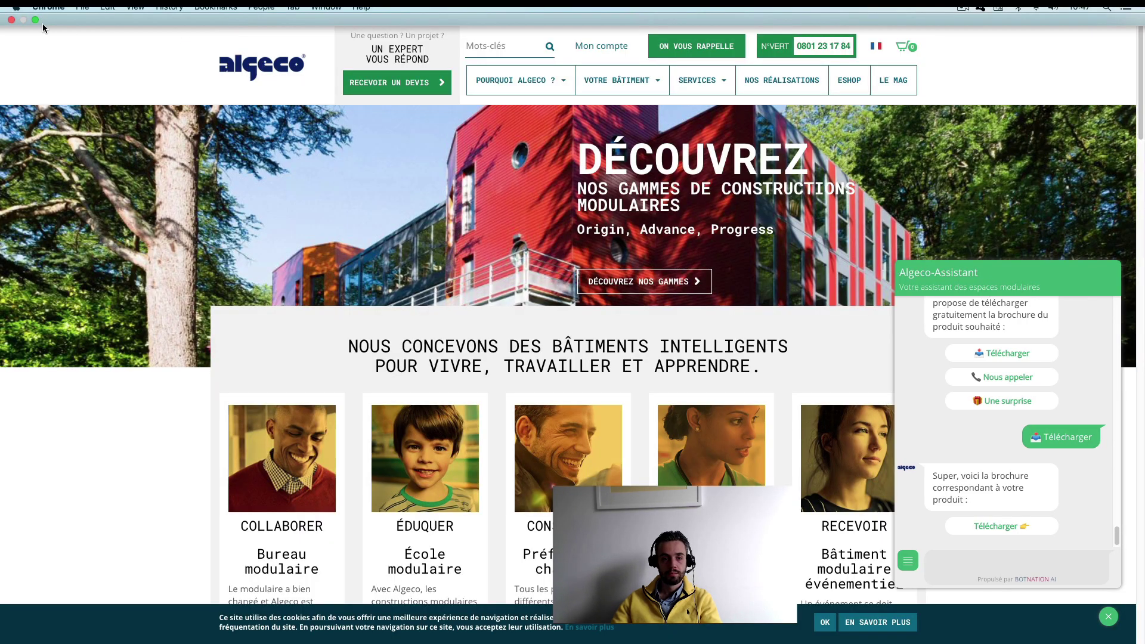
pyautogui.click(33, 20)
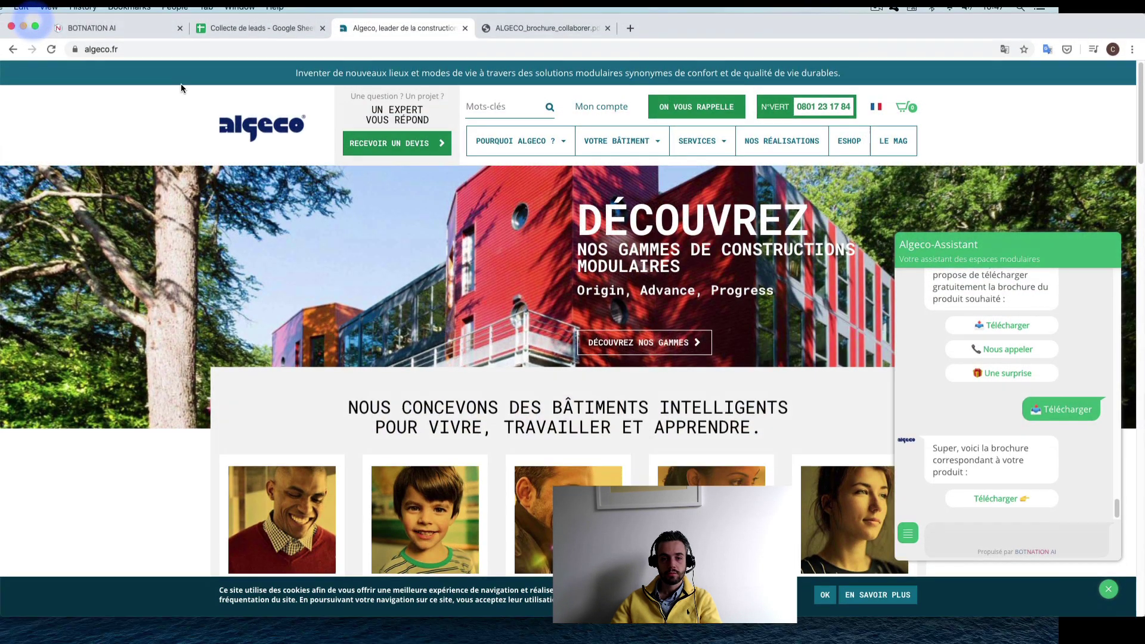
pyautogui.click(127, 37)
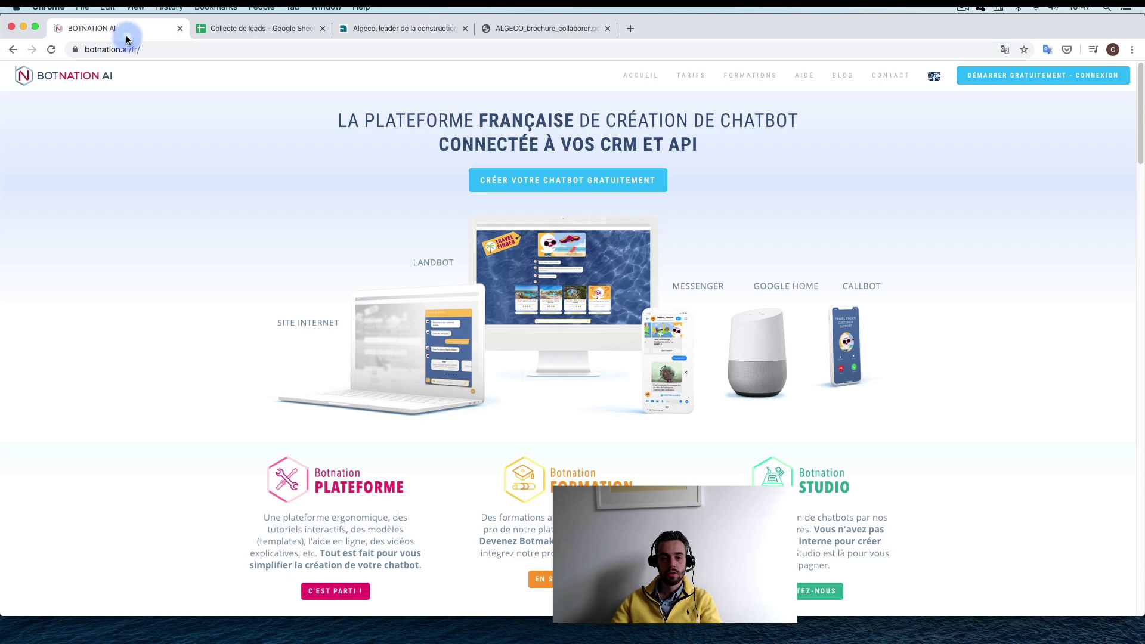
pyautogui.click(35, 26)
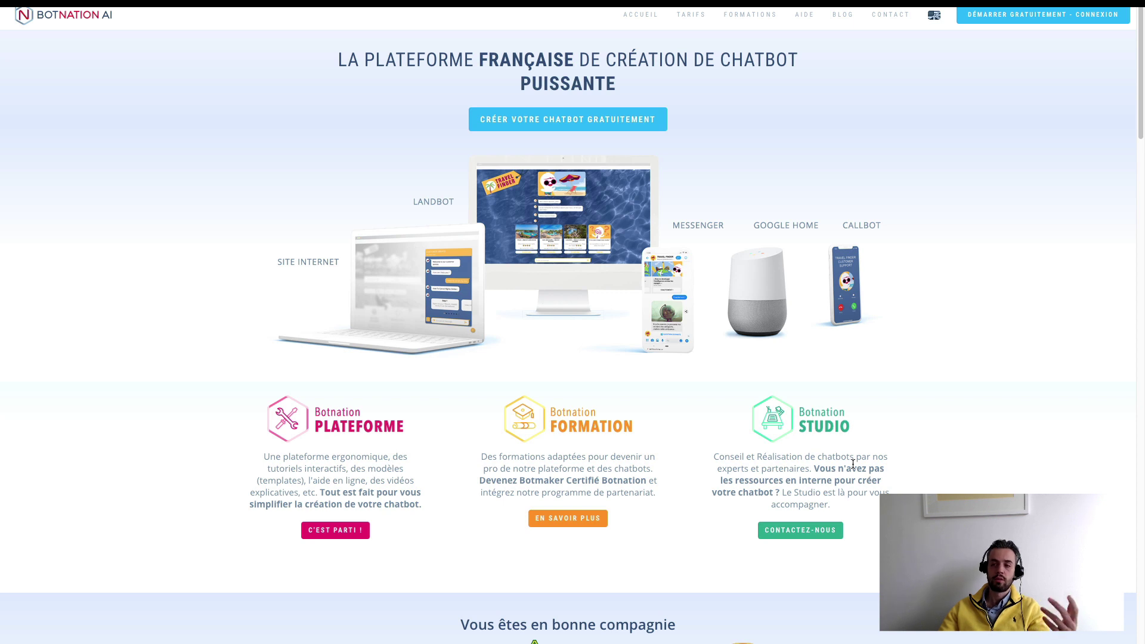
# Step: Sign in to Botnation AI using Login with Google and the first Google account
pyautogui.click(1012, 26)
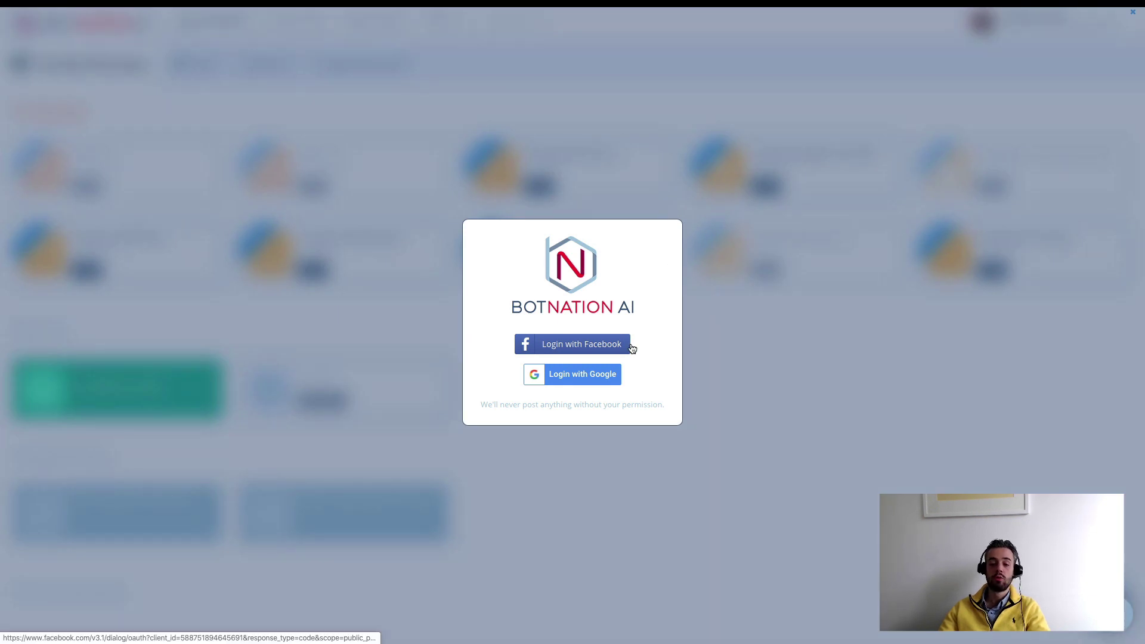
pyautogui.click(580, 380)
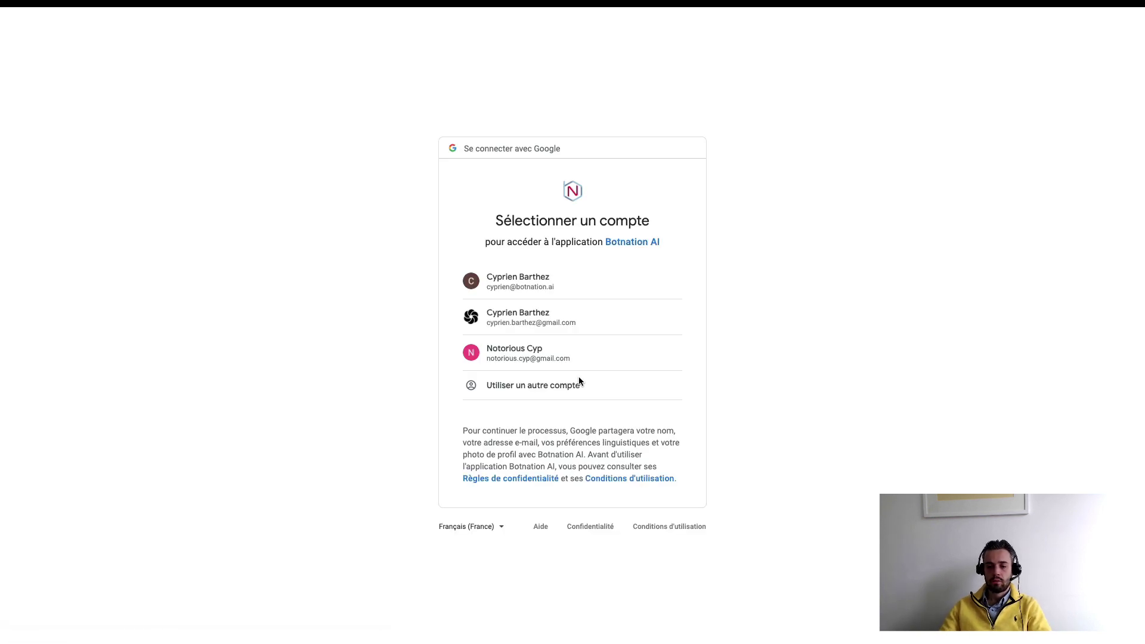
pyautogui.click(550, 284)
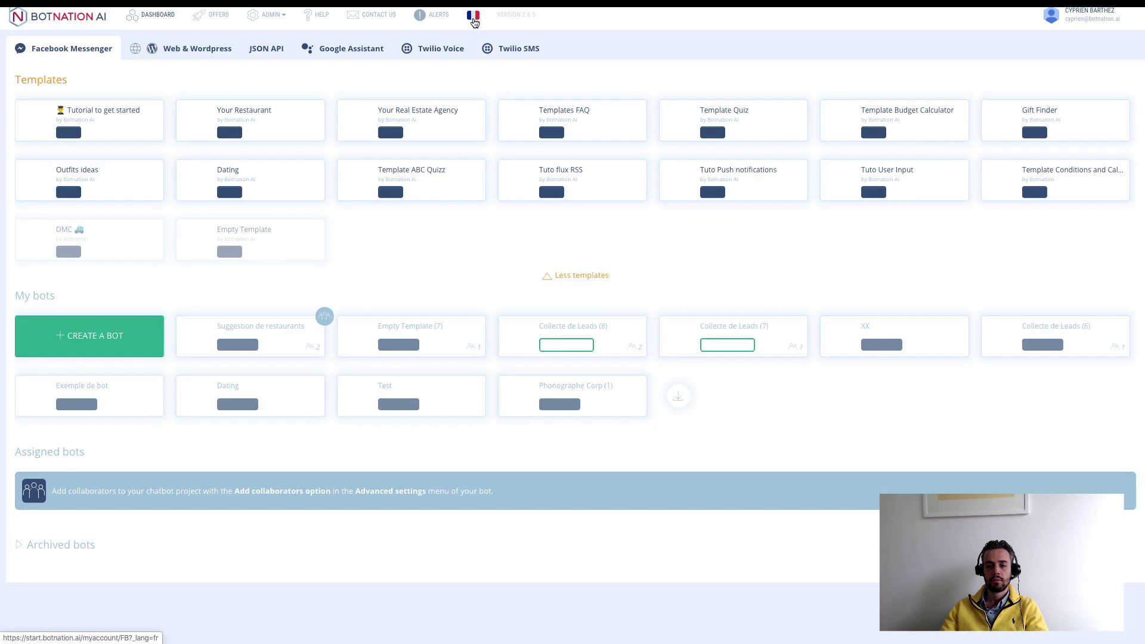
# Step: Switch the Botnation dashboard to French and show the Web & Wordpress templates
pyautogui.click(474, 17)
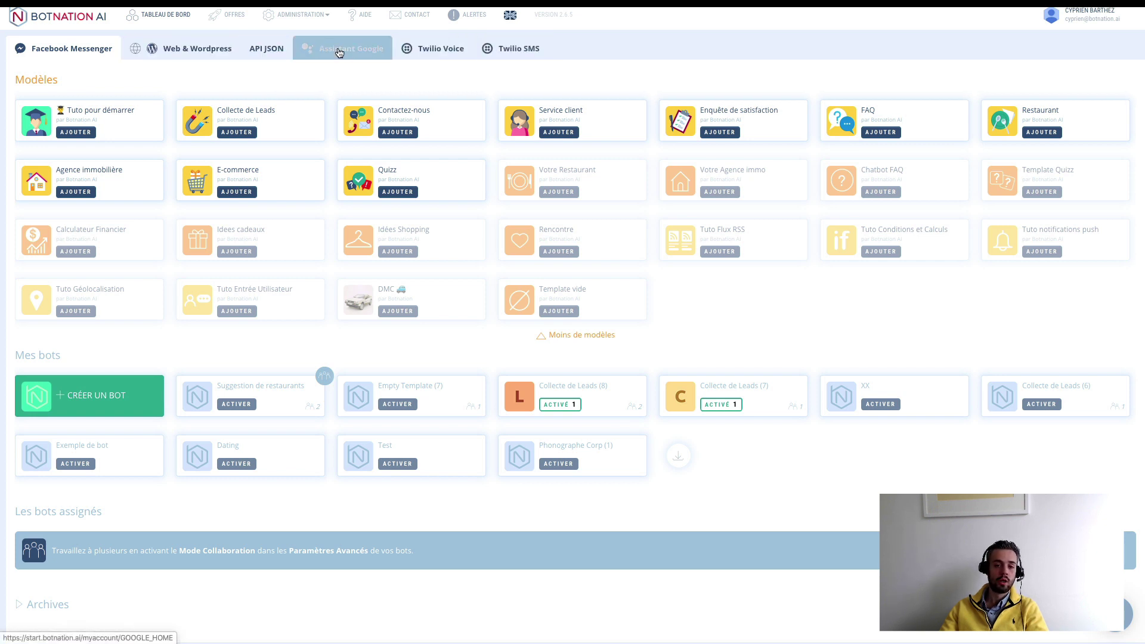
pyautogui.click(167, 51)
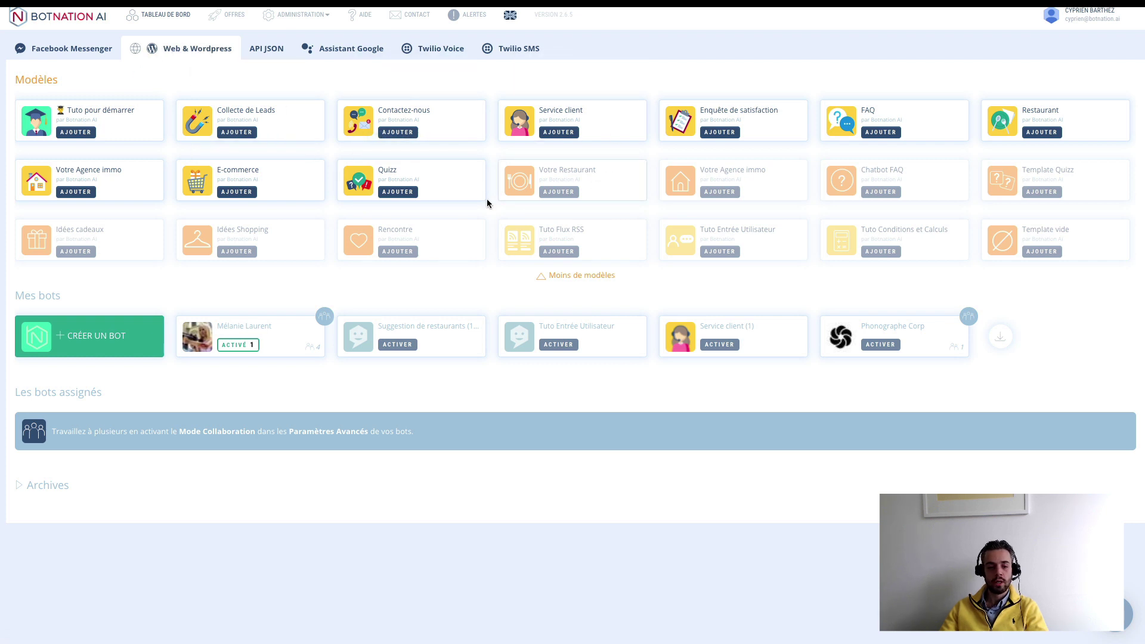
# Step: Create a new bot named 'Mon Agence Immobilière'
pyautogui.click(84, 344)
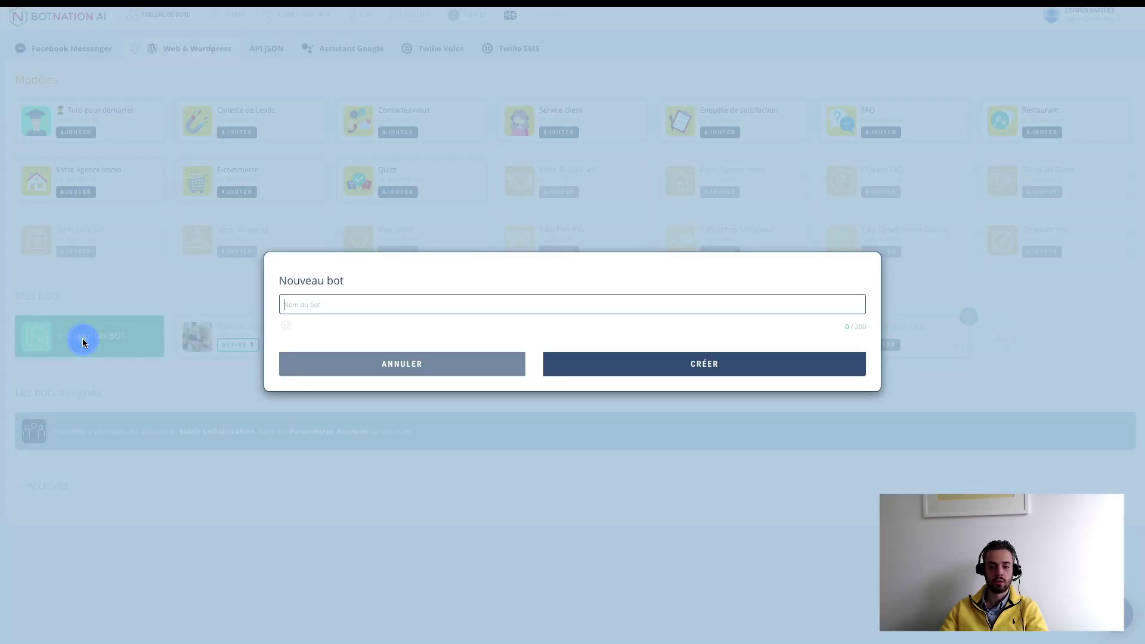
pyautogui.click(357, 307)
pyautogui.write('Mon Agence Immobilière')
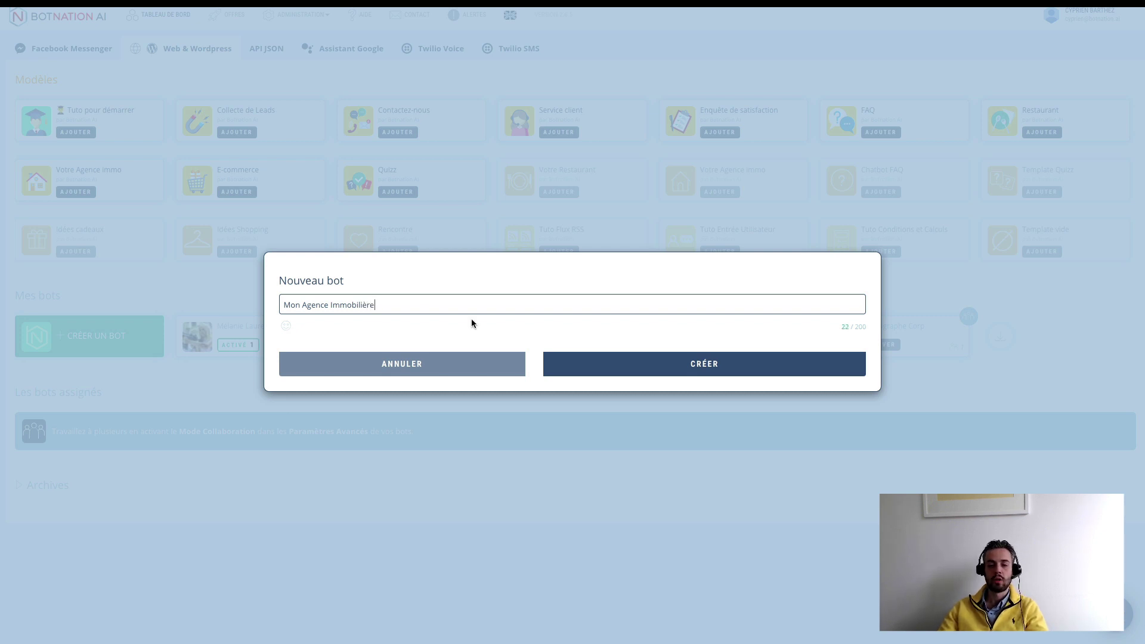
pyautogui.click(686, 367)
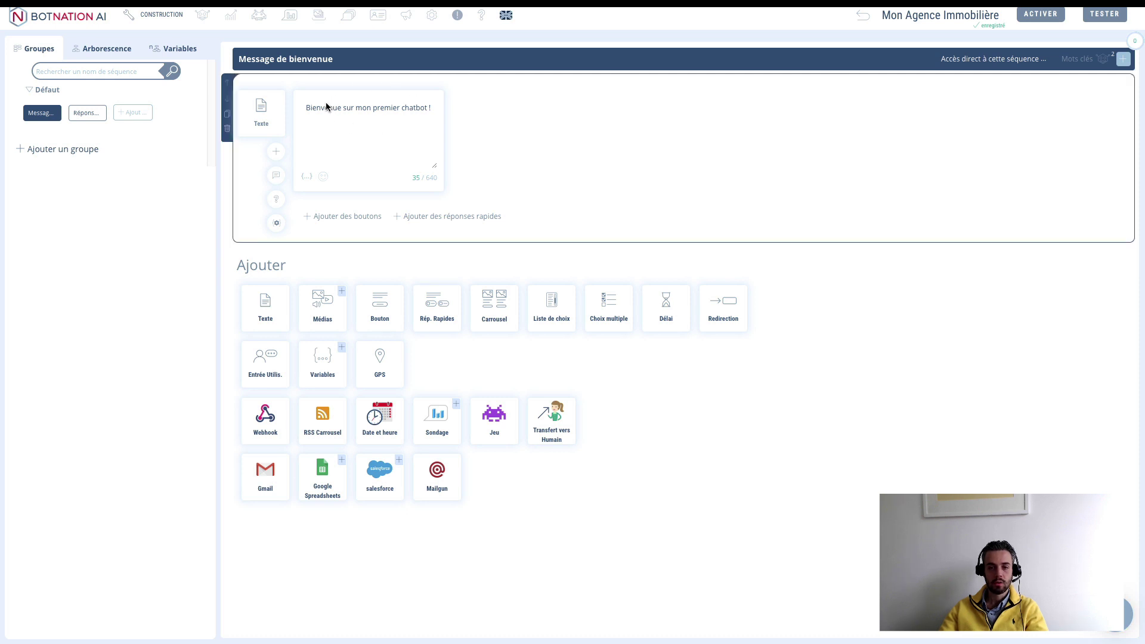
# Step: Replace 'mon premier chatbot !' in the welcome text with 'le chatbot de notre agence immobilière !'
pyautogui.click(436, 110)
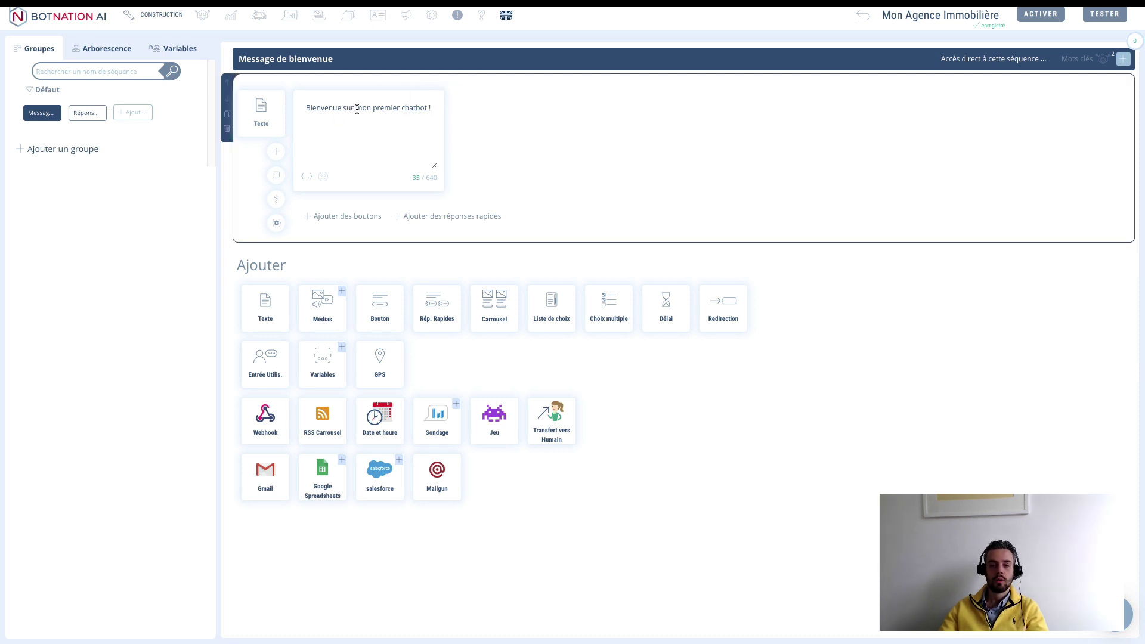
pyautogui.moveTo(356, 110); pyautogui.dragTo(440, 114)
pyautogui.write('notre ')
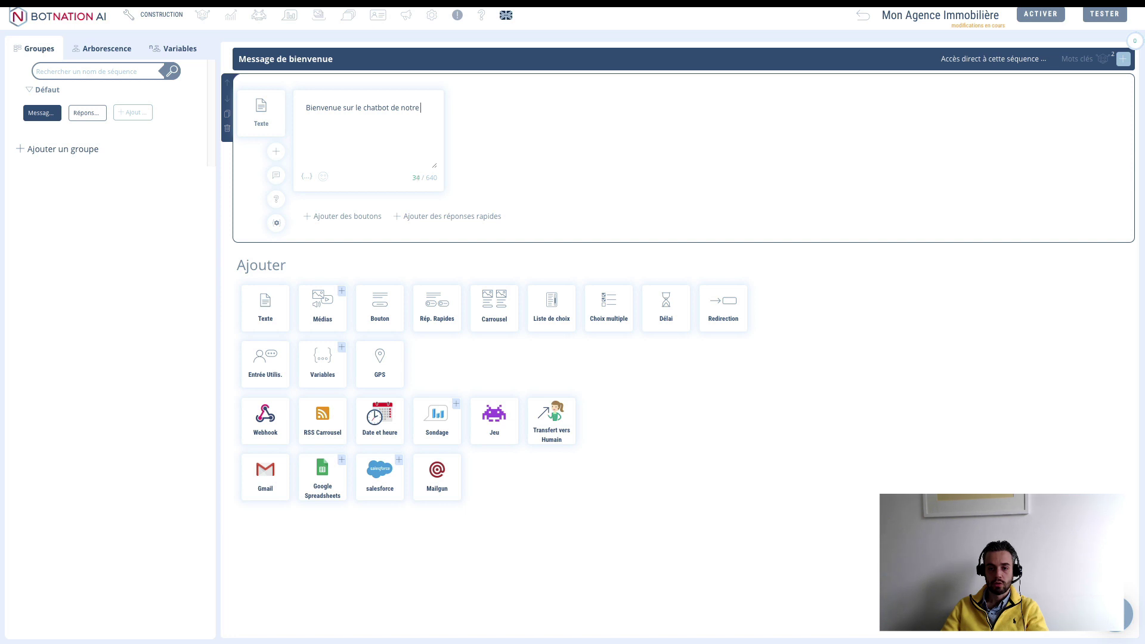
pyautogui.write('agence immobilière !')
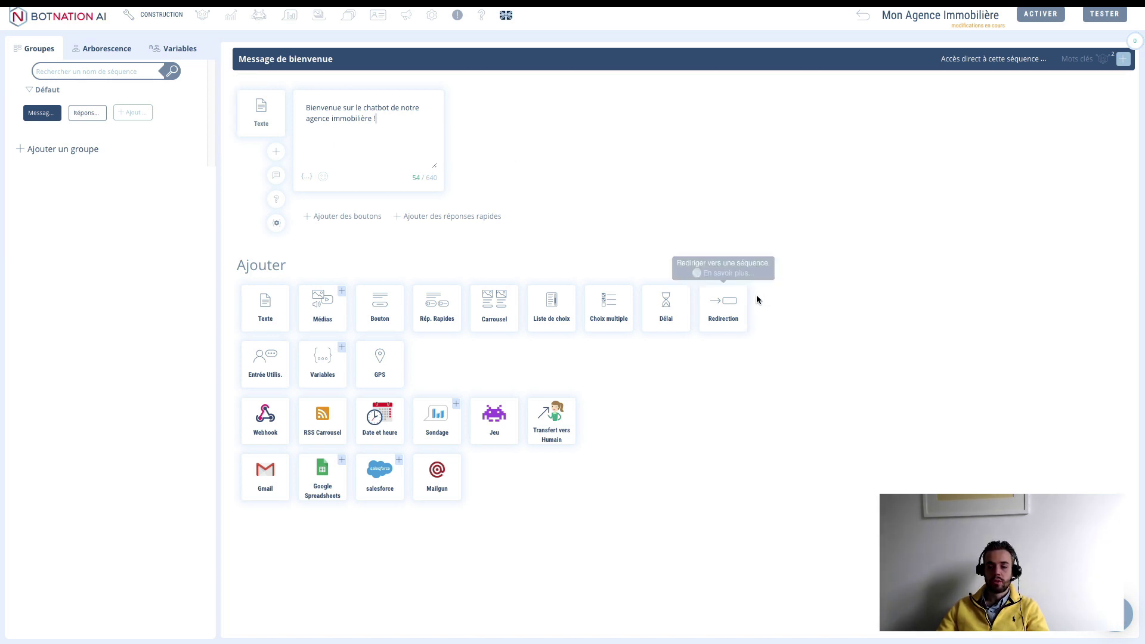
# Step: Add a Redirection after the welcome message pointing to a new 'Question 1' sequence
pyautogui.click(724, 315)
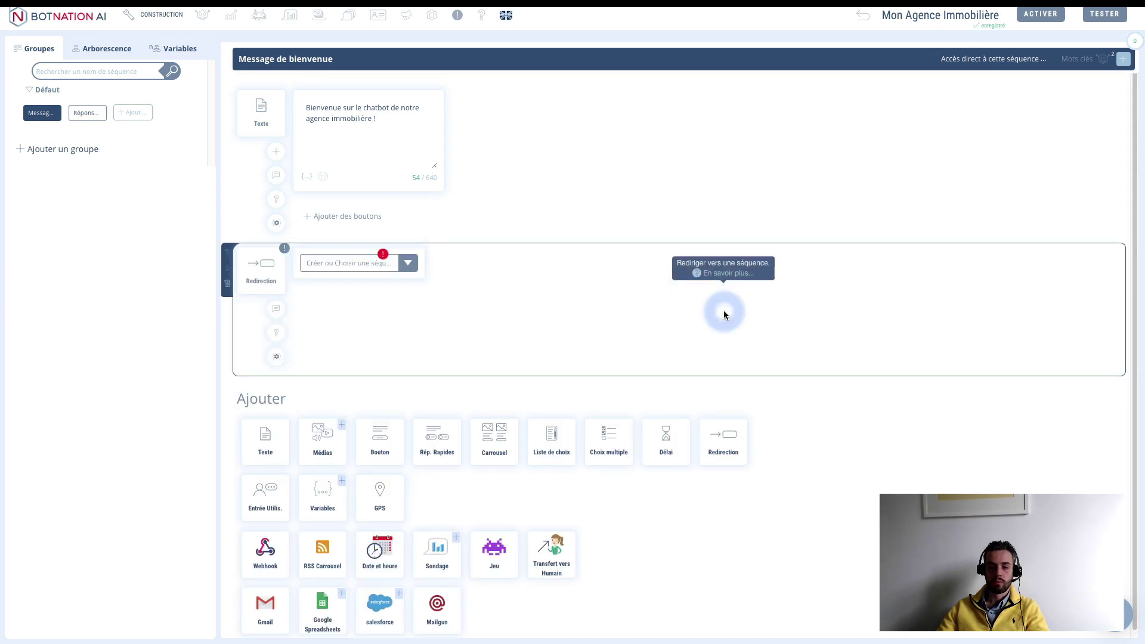
pyautogui.click(400, 266)
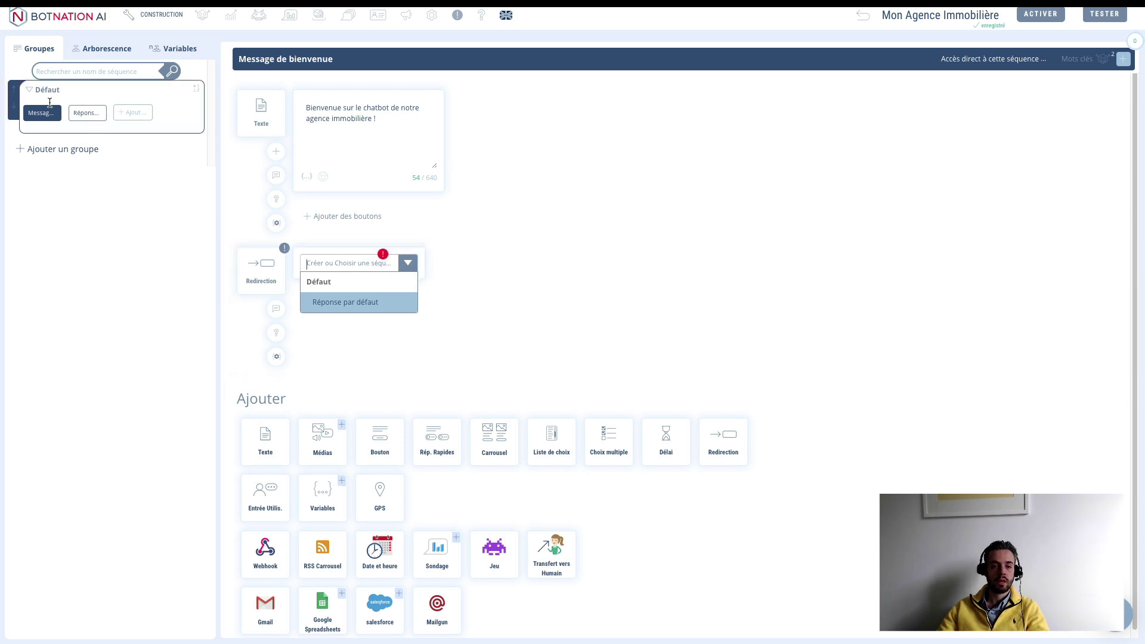
pyautogui.click(348, 263)
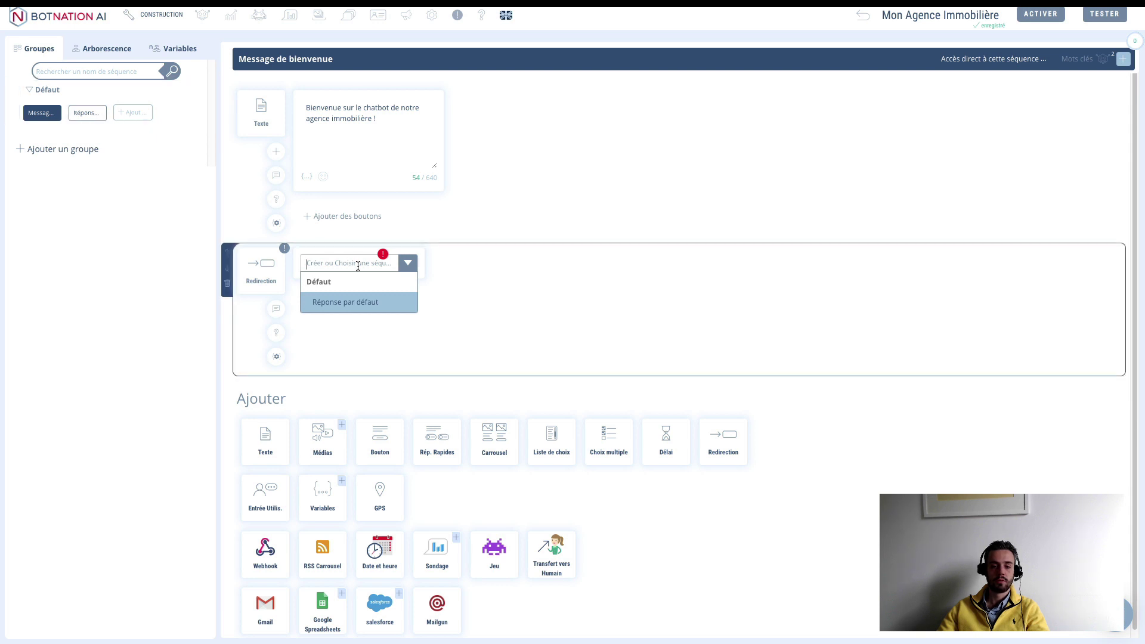
pyautogui.click(358, 266)
pyautogui.write('Ques')
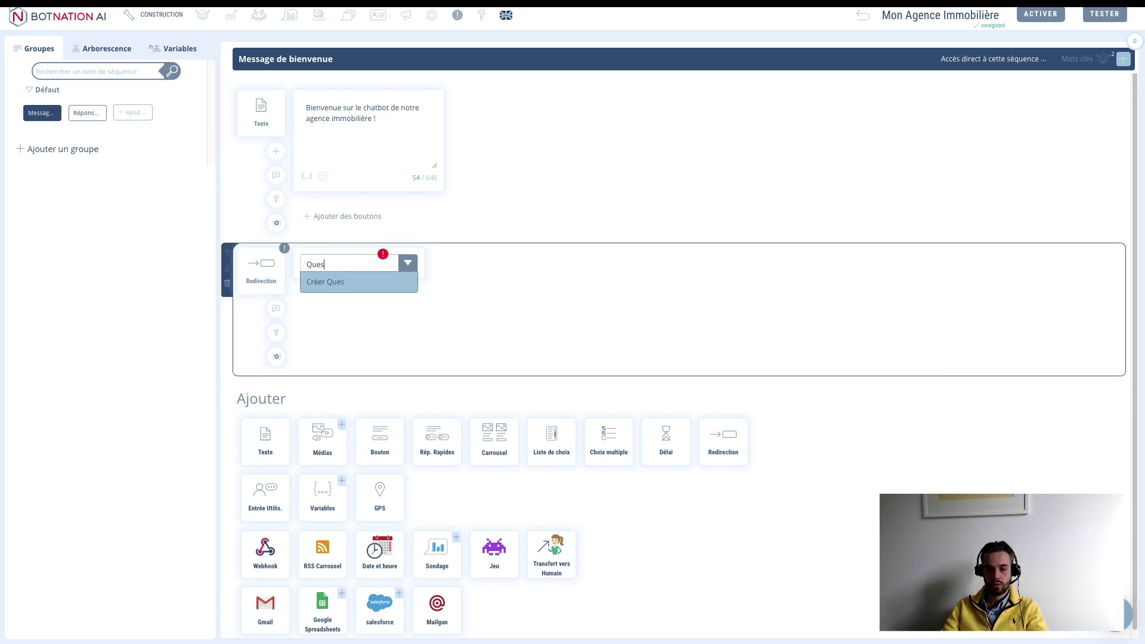
pyautogui.write('tion 1')
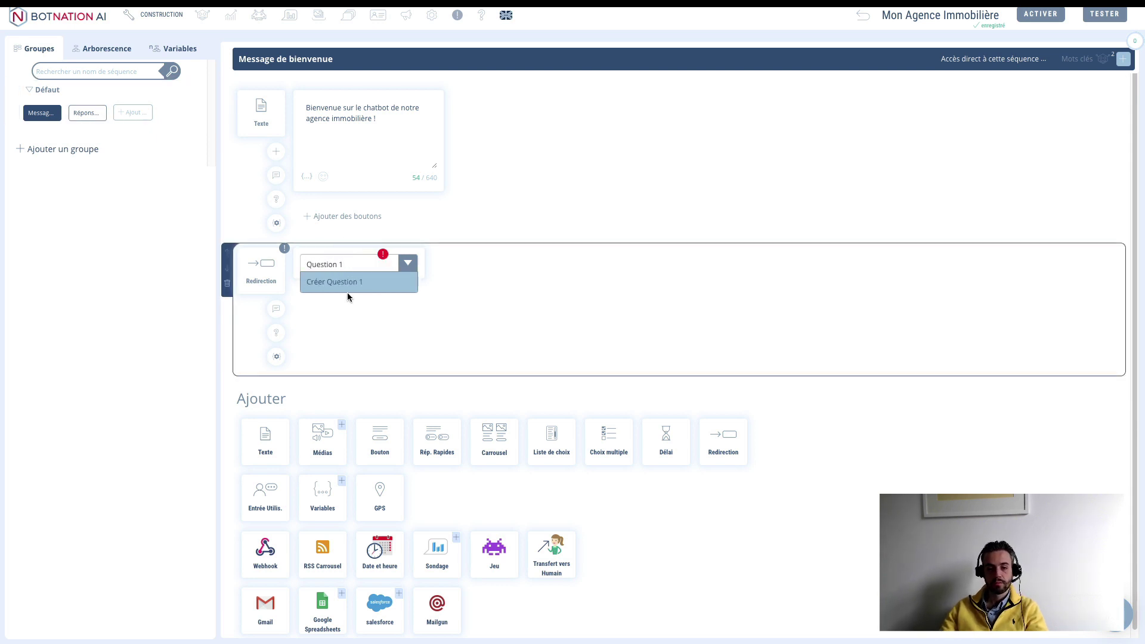
pyautogui.click(348, 280)
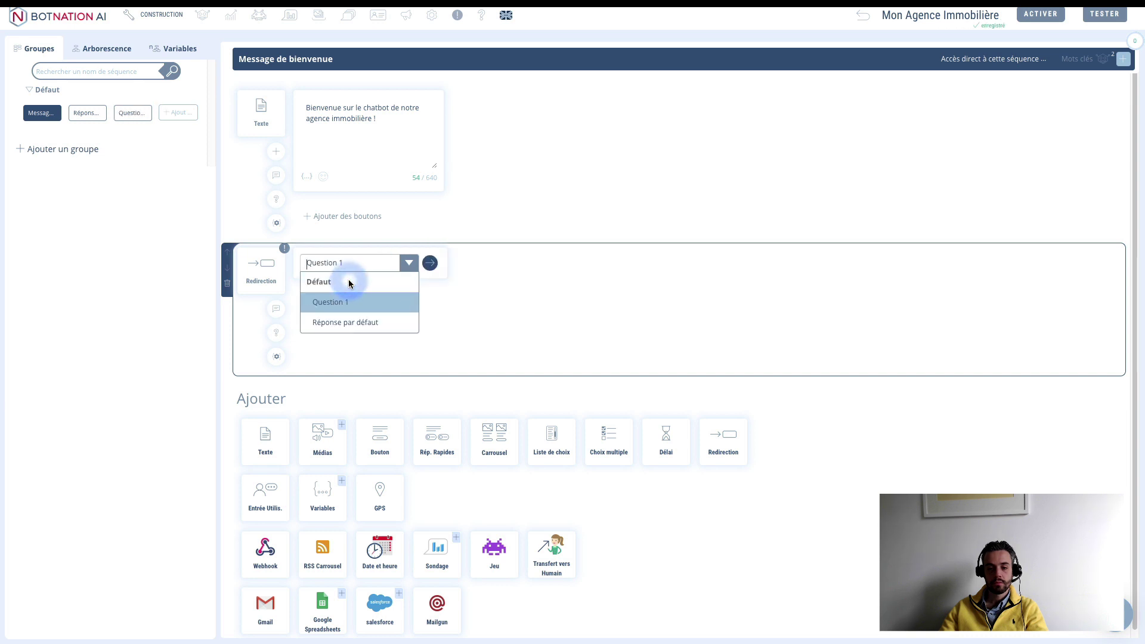
# Step: Create a sequence group named 'Questions' and move Question 1 into it
pyautogui.click(431, 264)
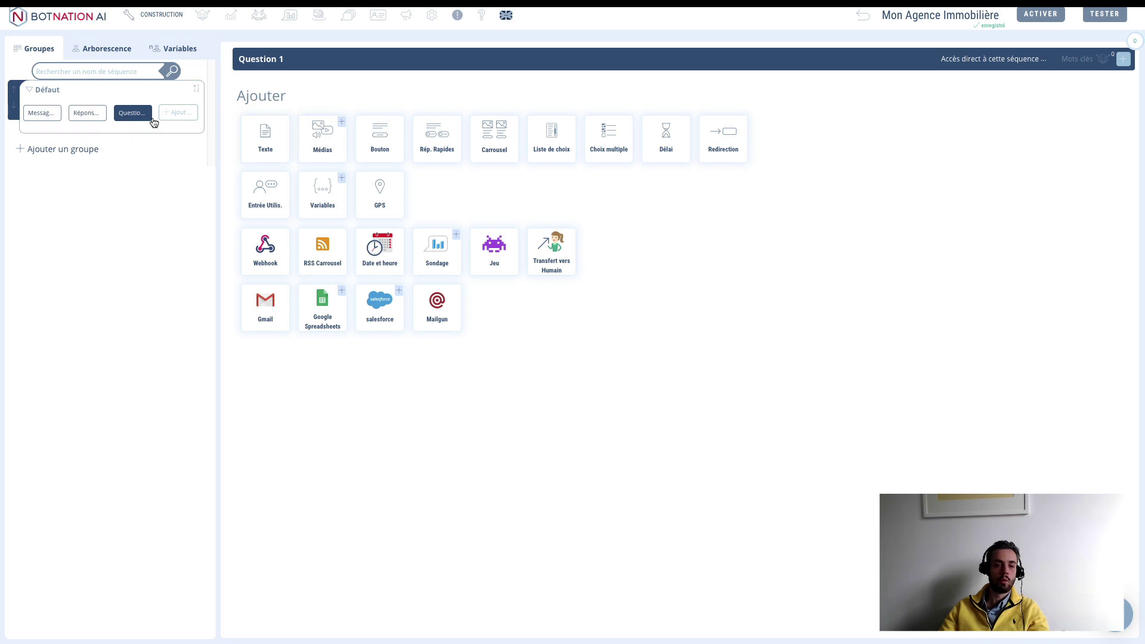
pyautogui.click(58, 149)
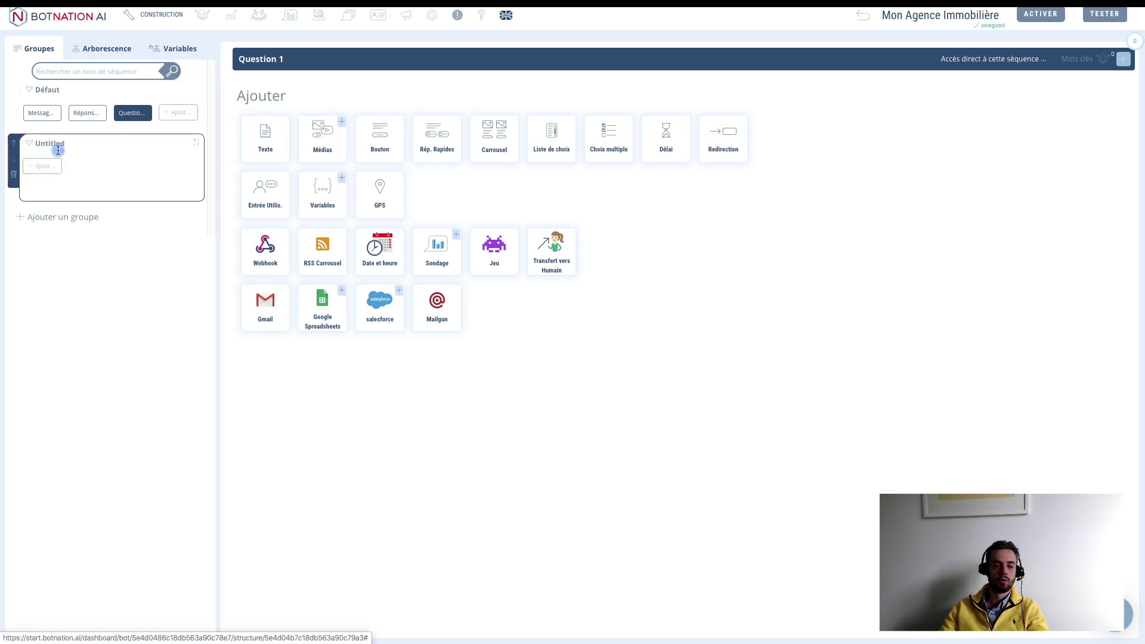
pyautogui.click(58, 149)
pyautogui.doubleClick(58, 149)
pyautogui.write('Questions')
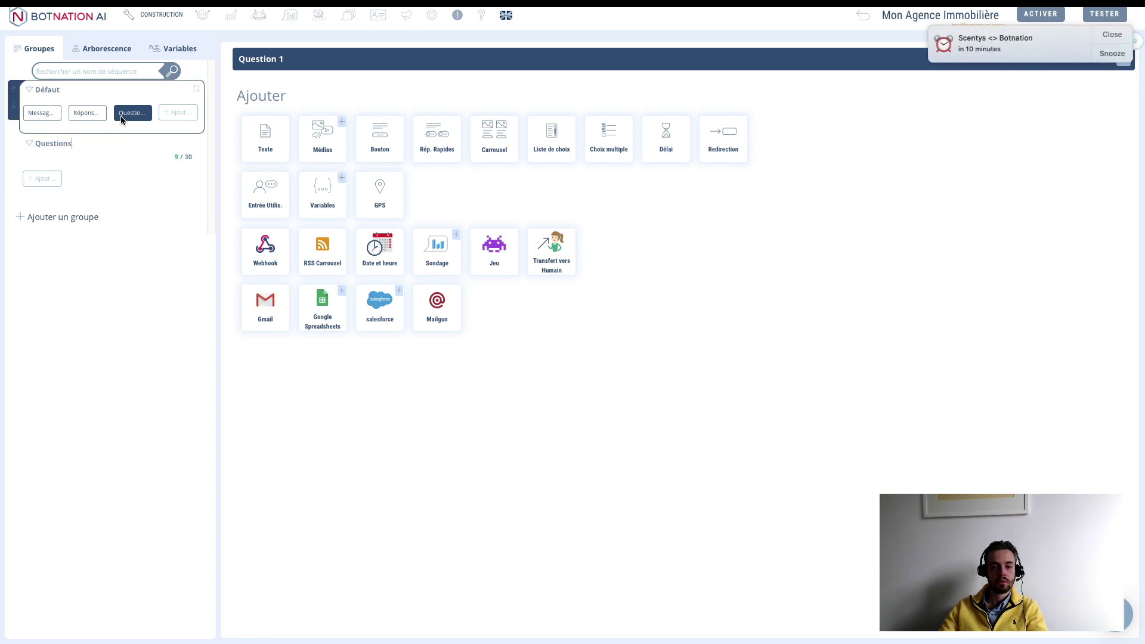
pyautogui.moveTo(124, 115); pyautogui.dragTo(53, 166)
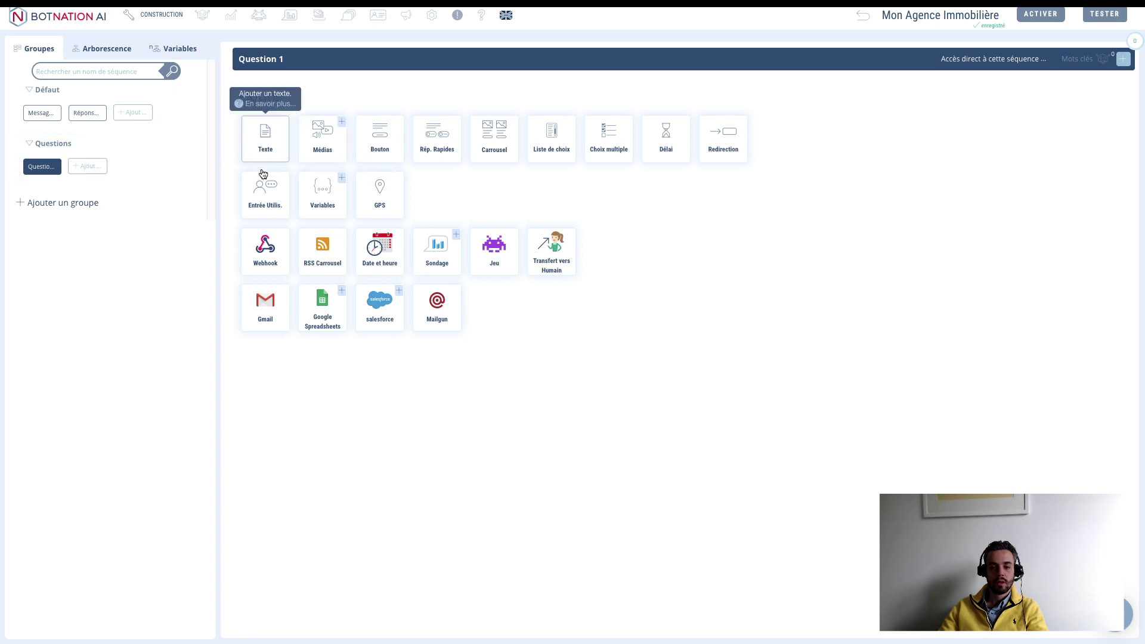
# Step: Add a user-input block to Question 1 asking 'Pour commencer, quel est votre prénom svp ?'
pyautogui.click(260, 204)
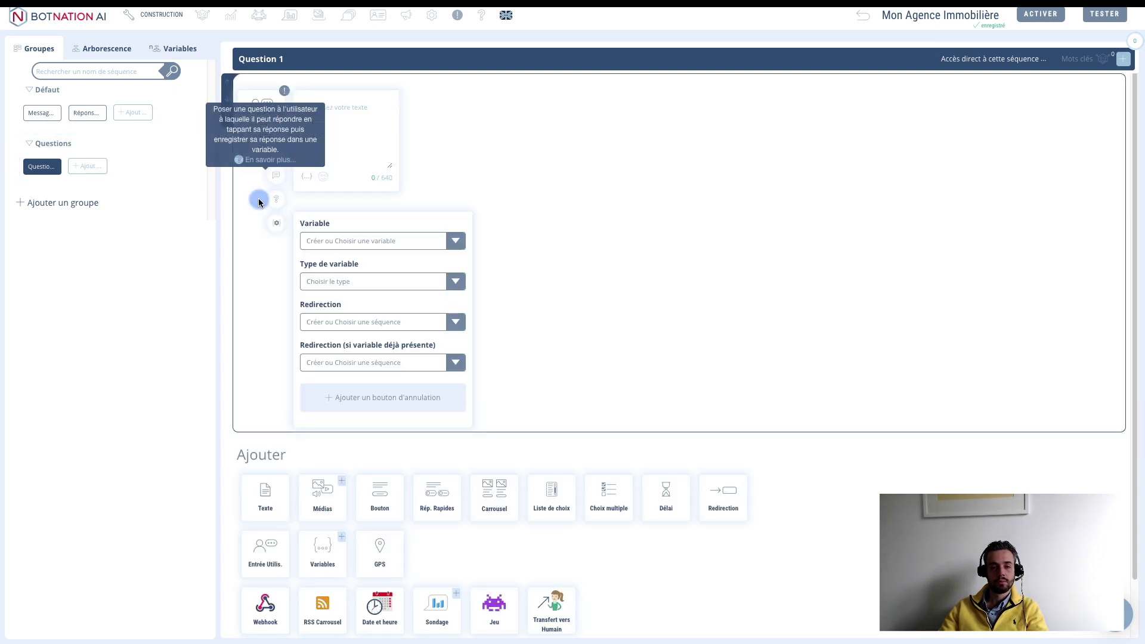
pyautogui.click(357, 119)
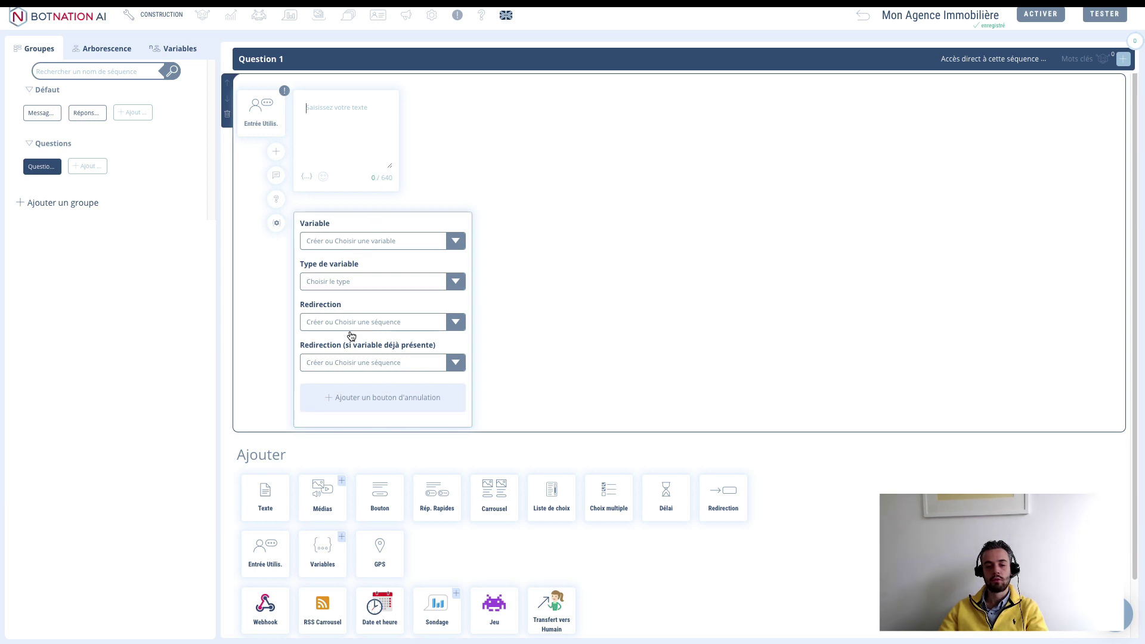
pyautogui.click(339, 111)
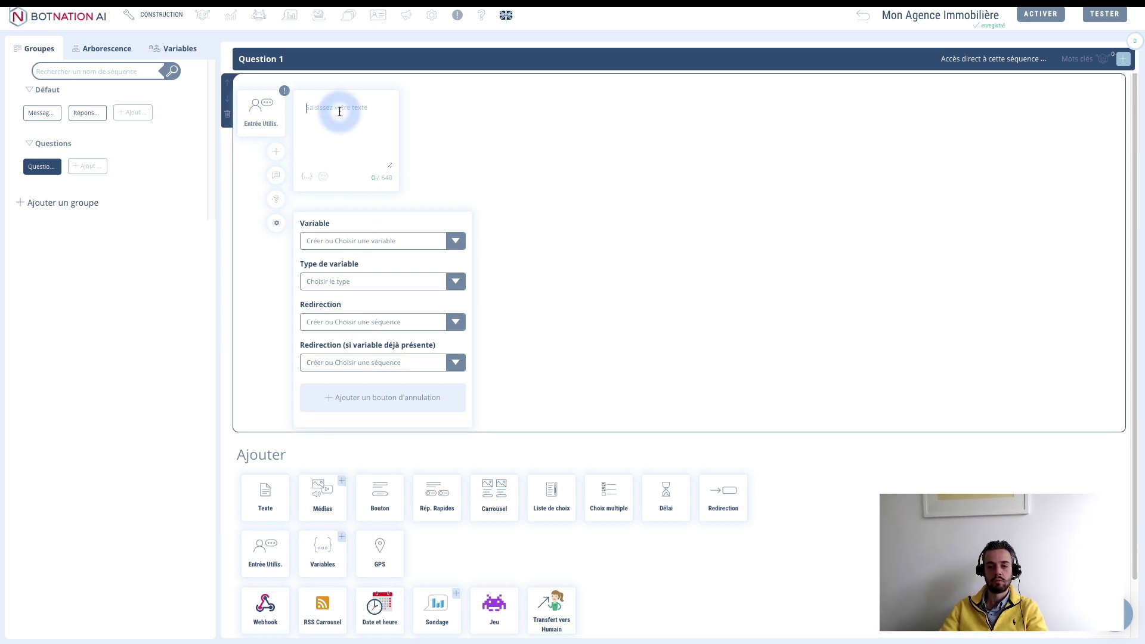
pyautogui.write('Pou')
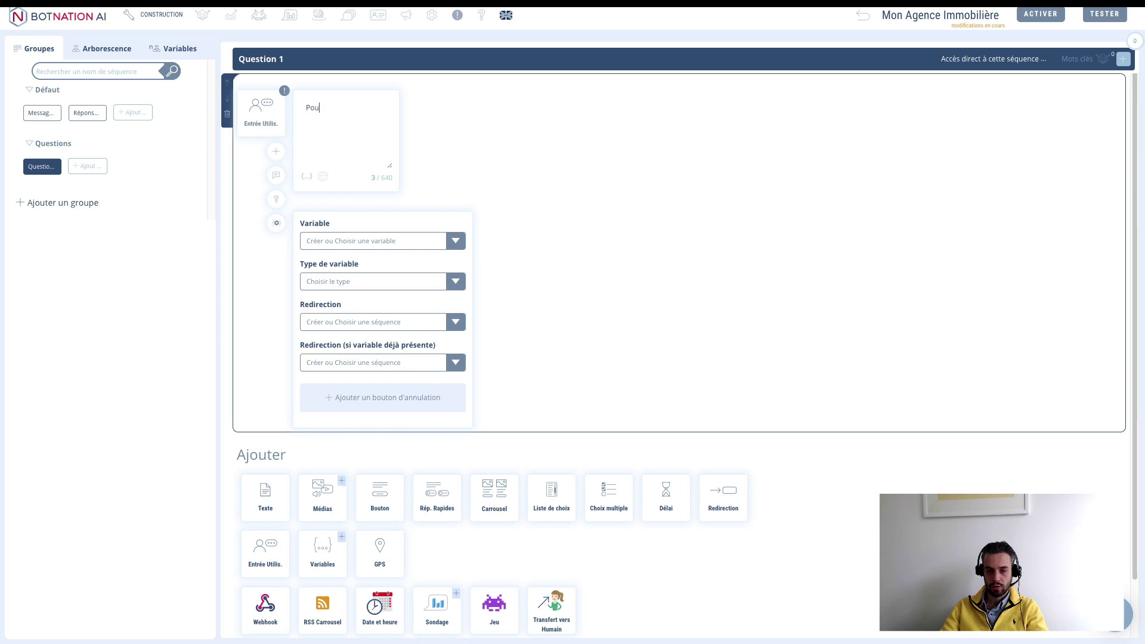
pyautogui.write('r commencer, ')
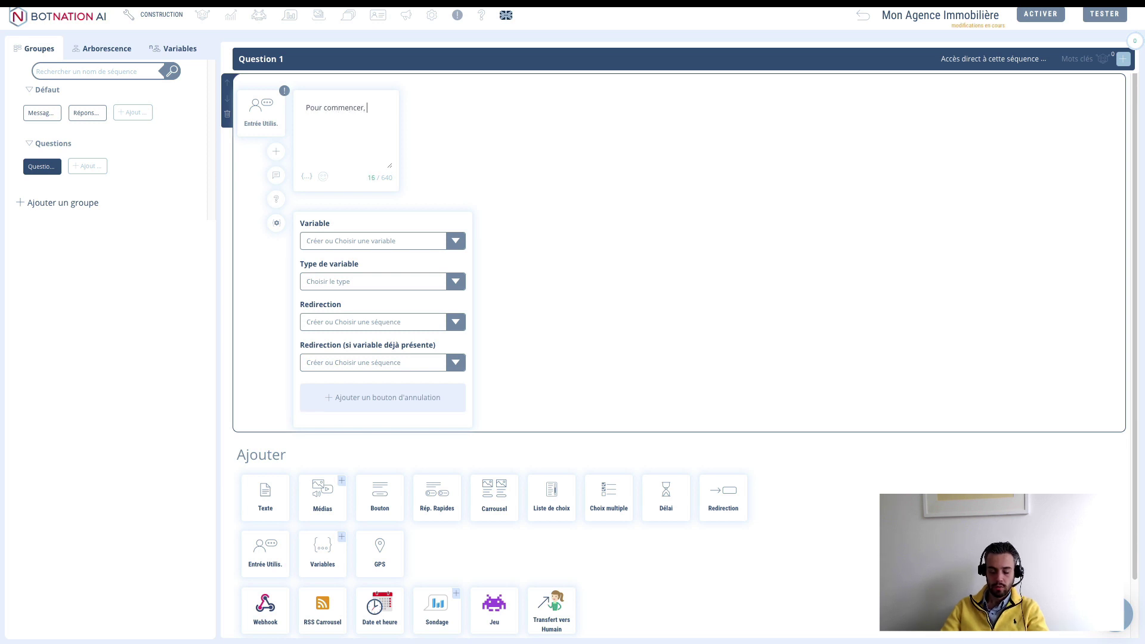
pyautogui.write('quel est votre')
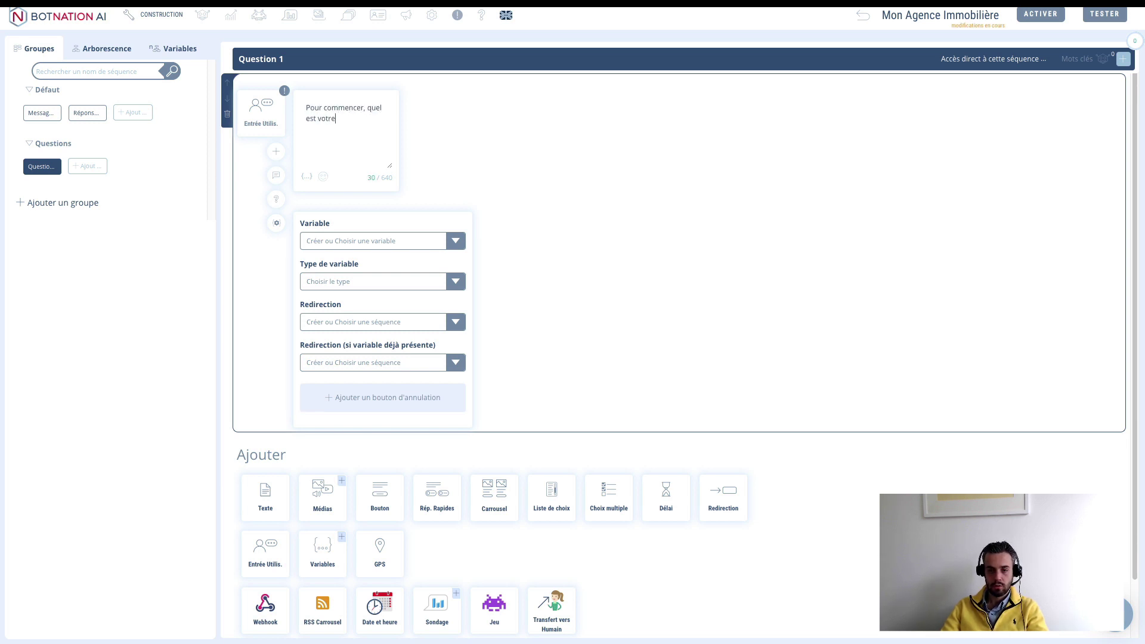
pyautogui.write(' prénom svp ?')
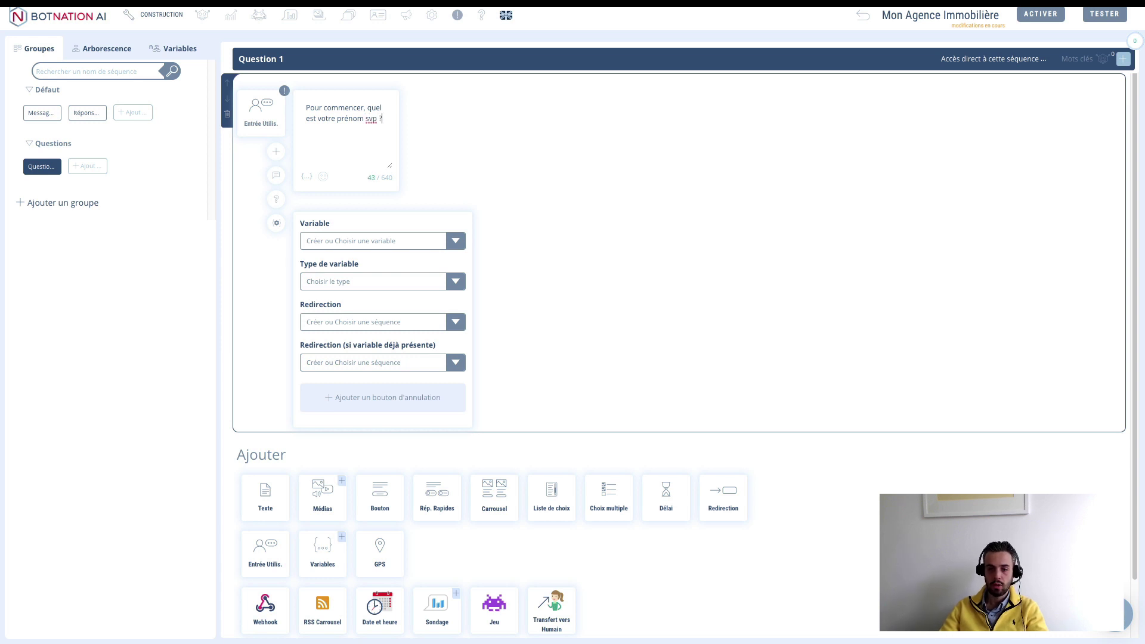
pyautogui.click(371, 240)
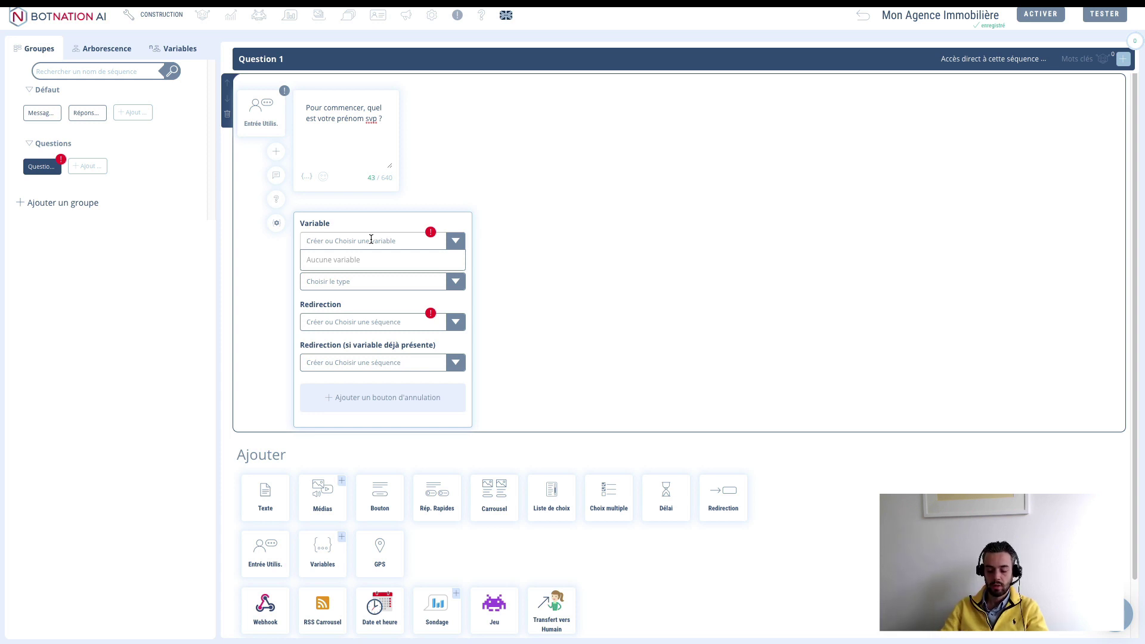
# Step: Store the first-name answer in a new PRENOM variable of type Texte libre
pyautogui.write('PRENP')
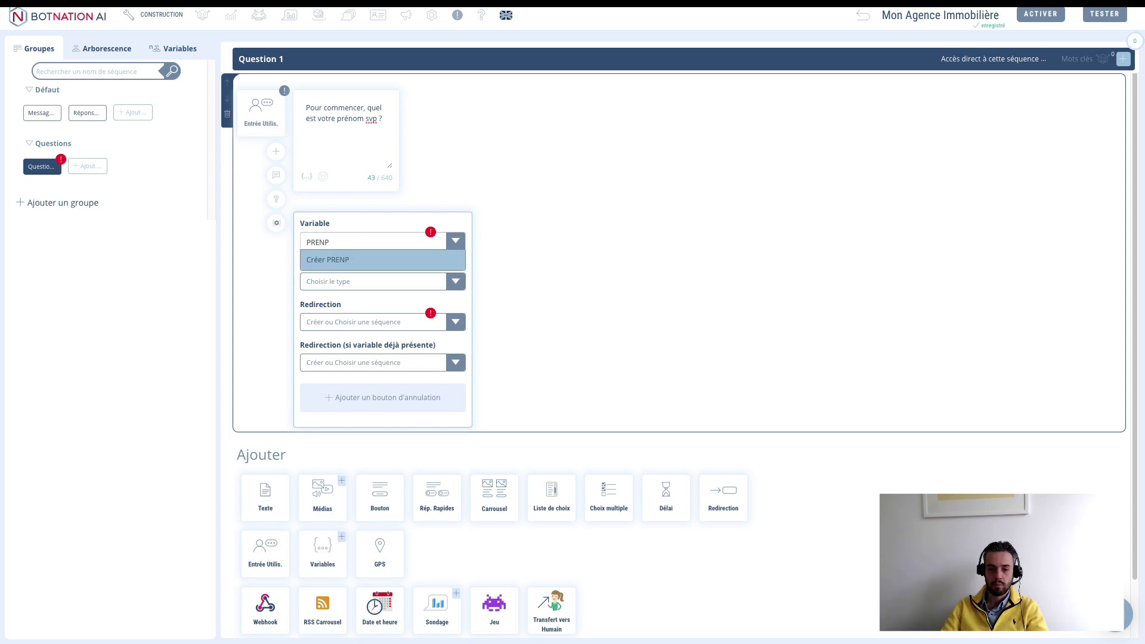
pyautogui.write('OOM')
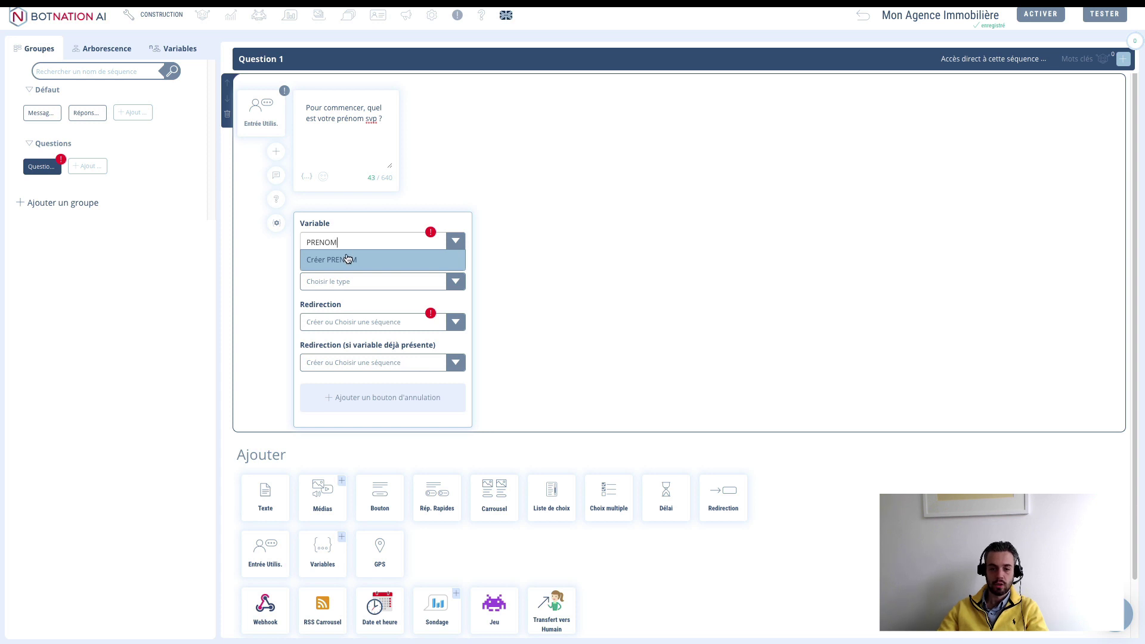
pyautogui.click(349, 260)
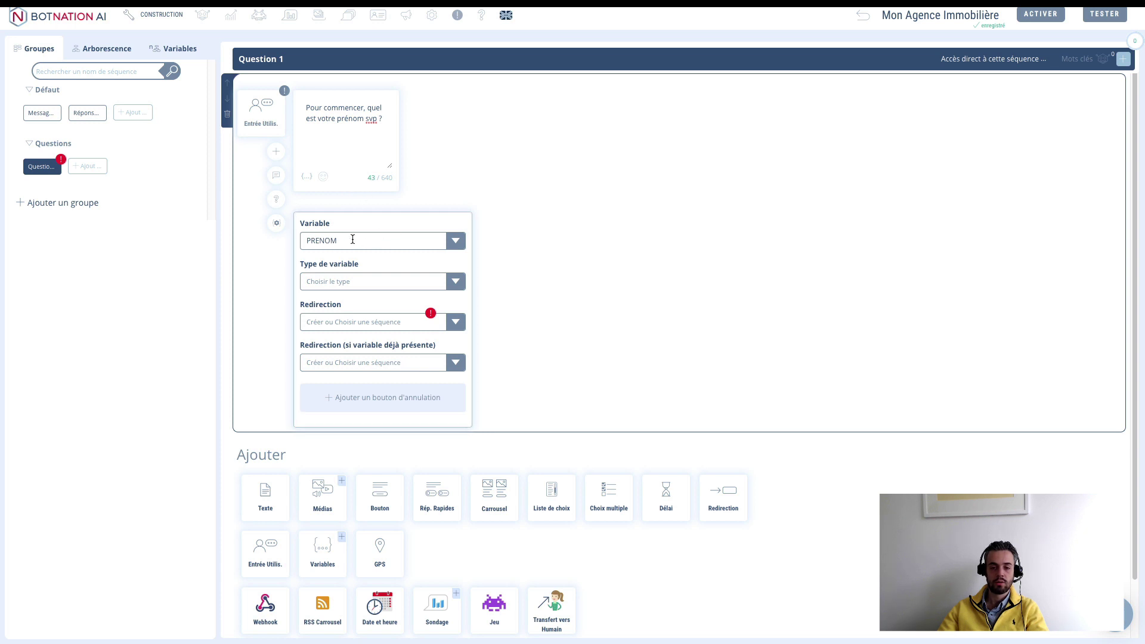
pyautogui.click(348, 284)
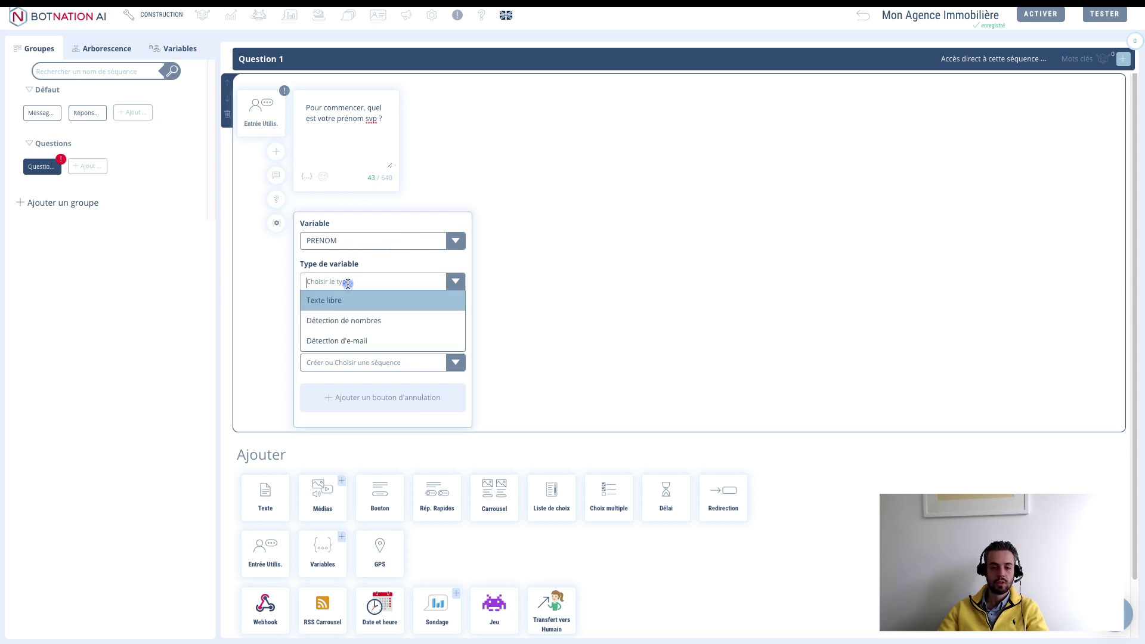
pyautogui.click(346, 303)
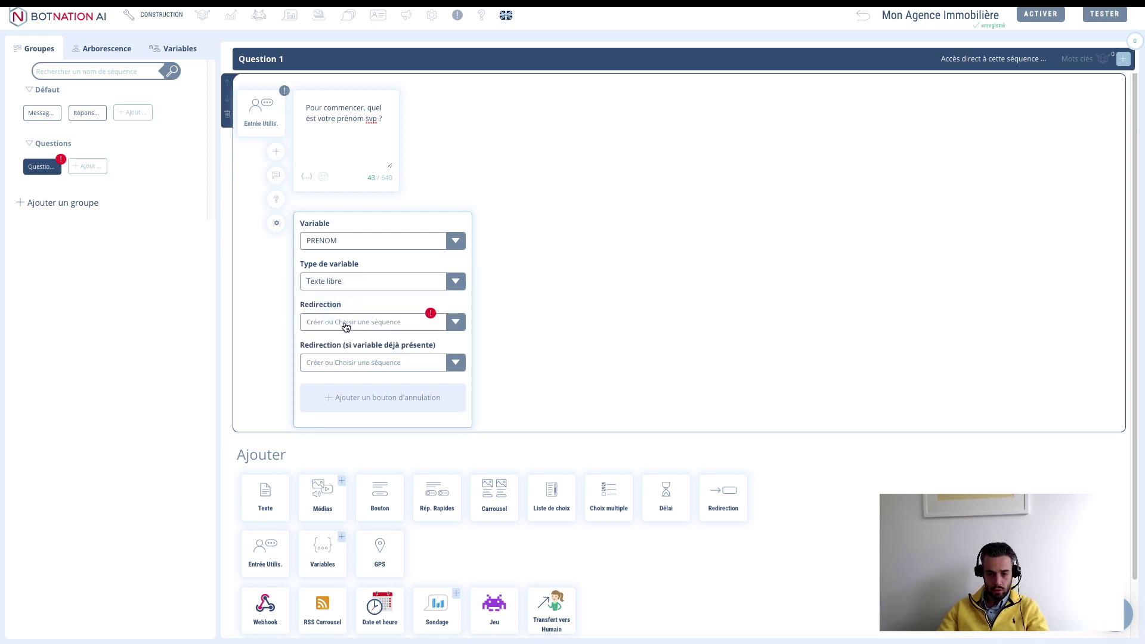
# Step: Redirect Question 1 to a newly created 'Question 2' sequence
pyautogui.click(346, 325)
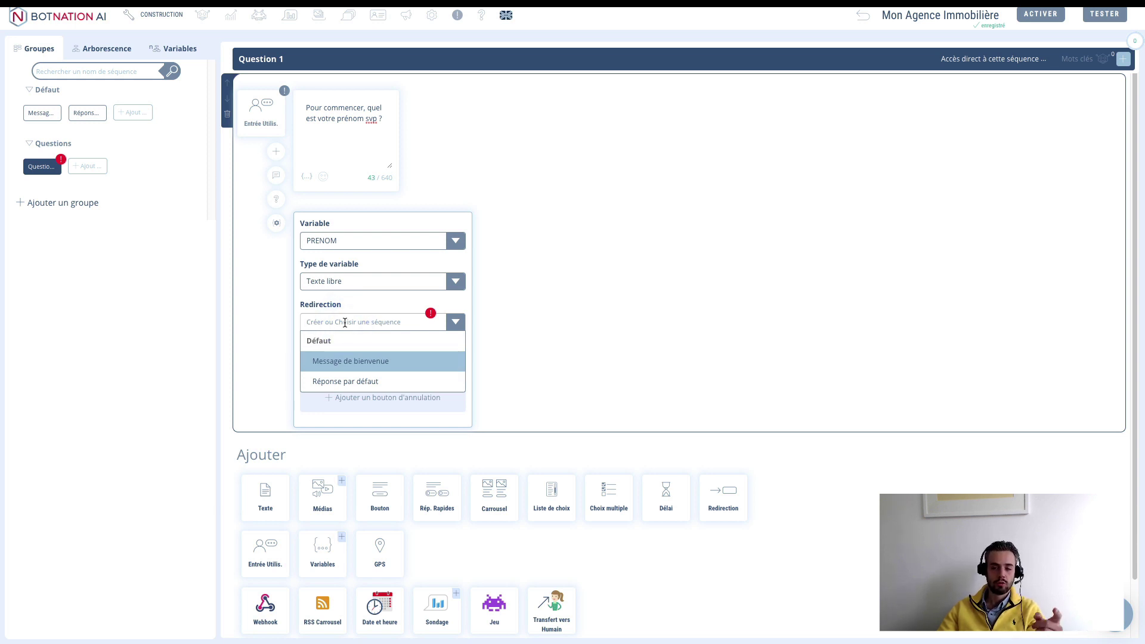
pyautogui.write('Question')
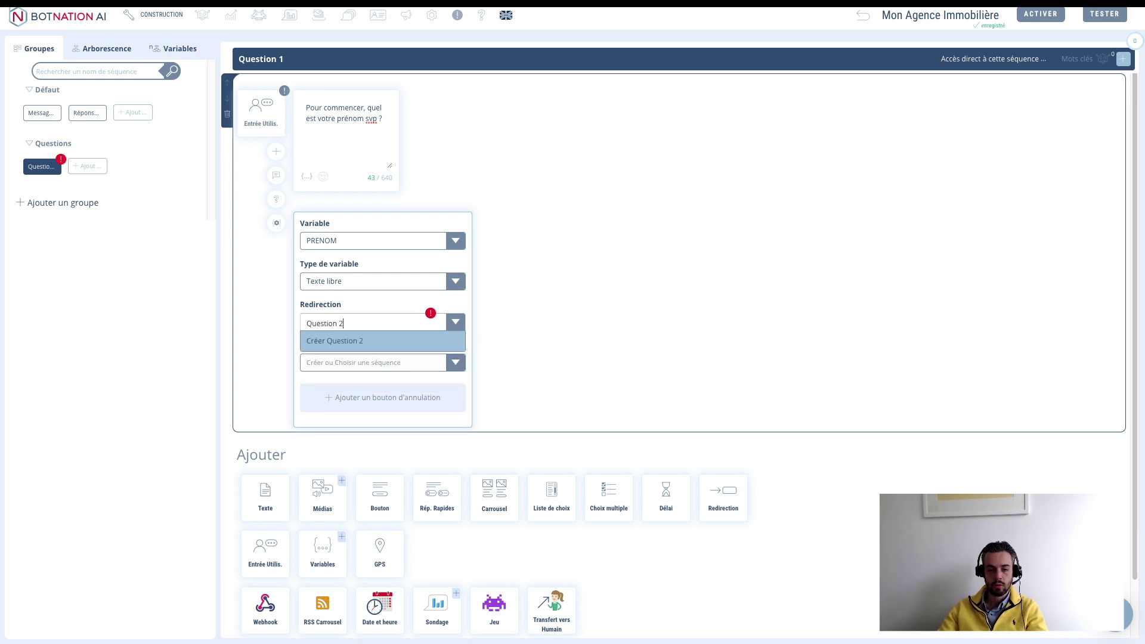
pyautogui.write(' 2')
pyautogui.click(345, 341)
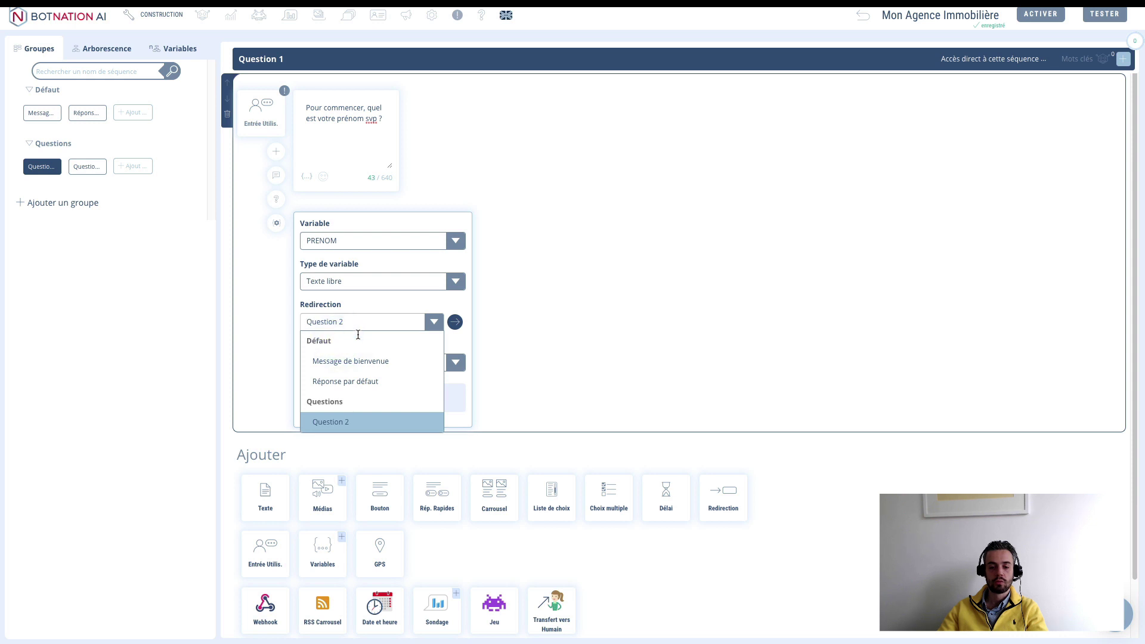
pyautogui.click(346, 422)
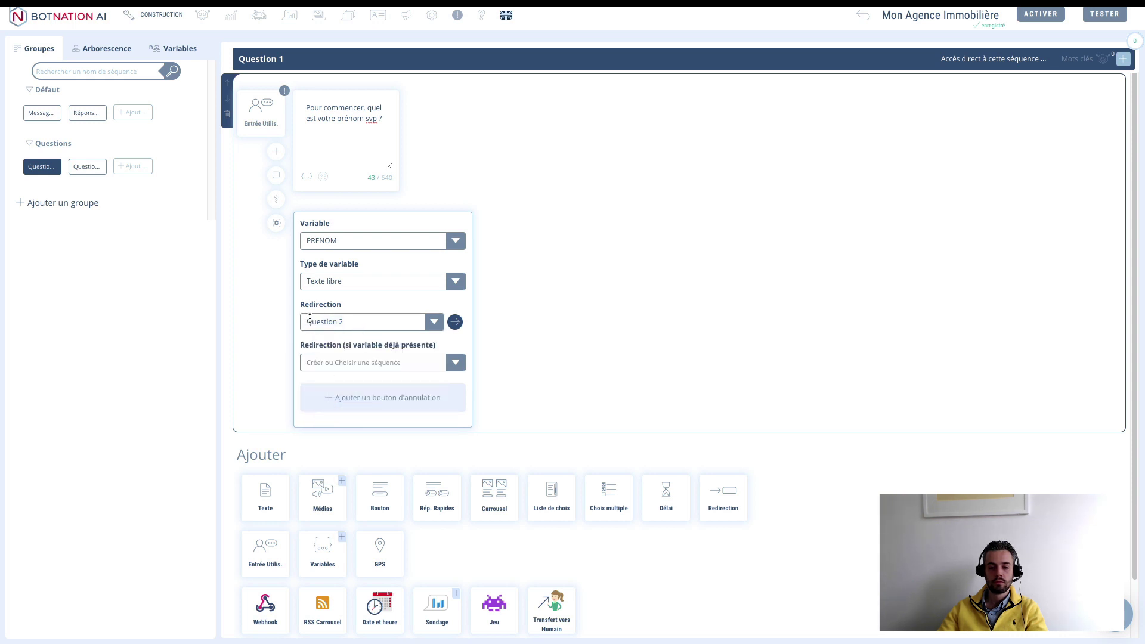
# Step: In Question 2, add a user-input block asking 'J'ai besoin de notre nom de famille svp :'
pyautogui.click(456, 322)
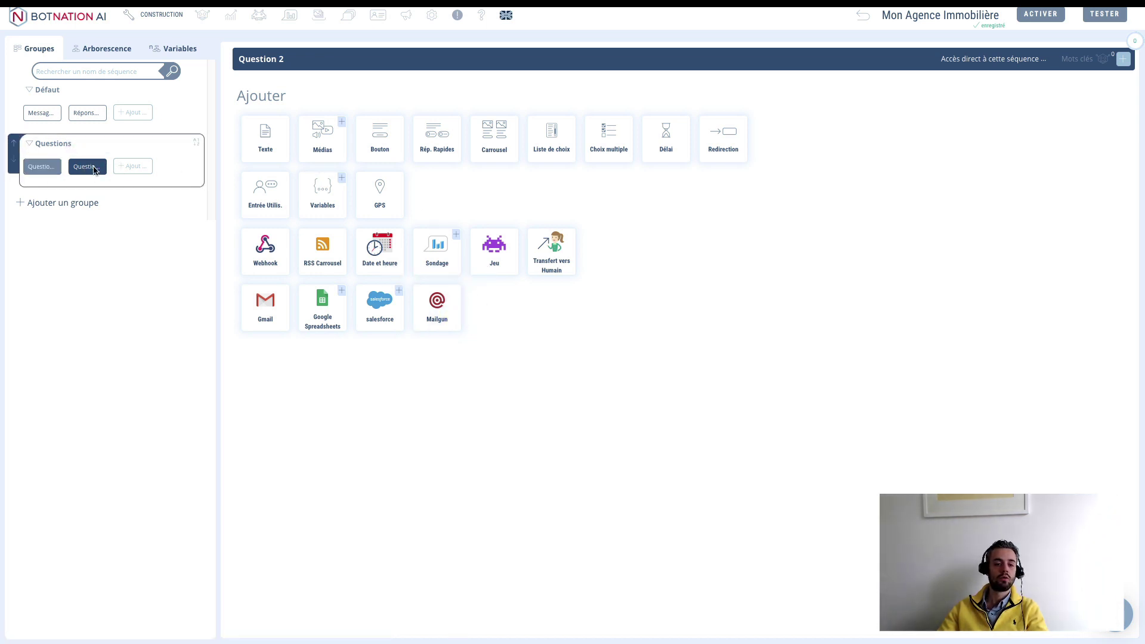
pyautogui.click(270, 209)
pyautogui.click(352, 115)
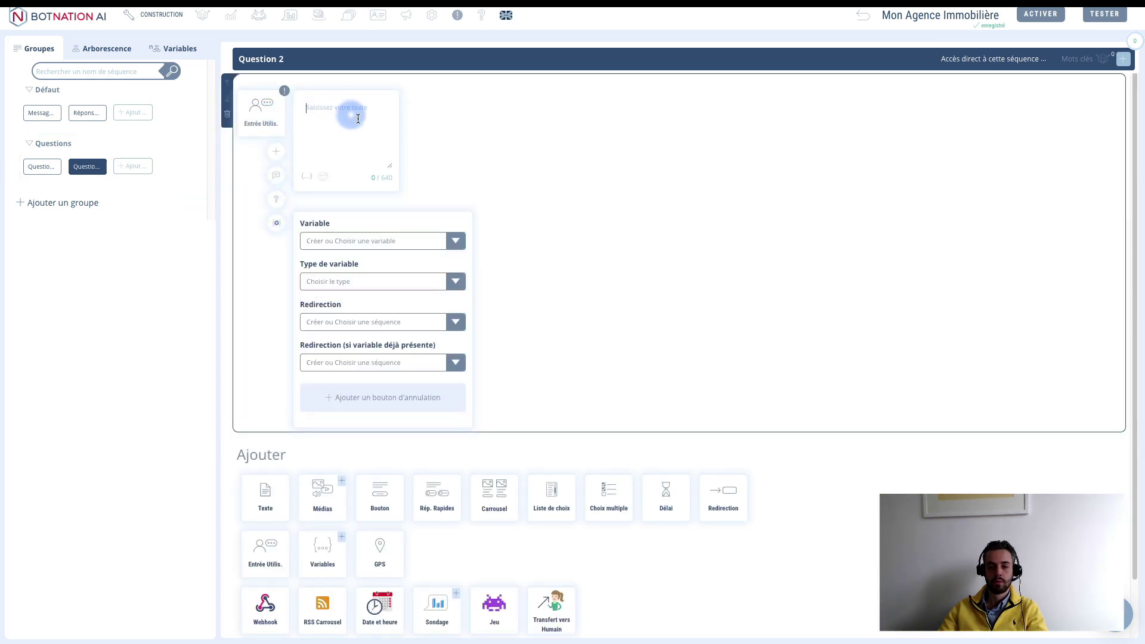
pyautogui.write('J')
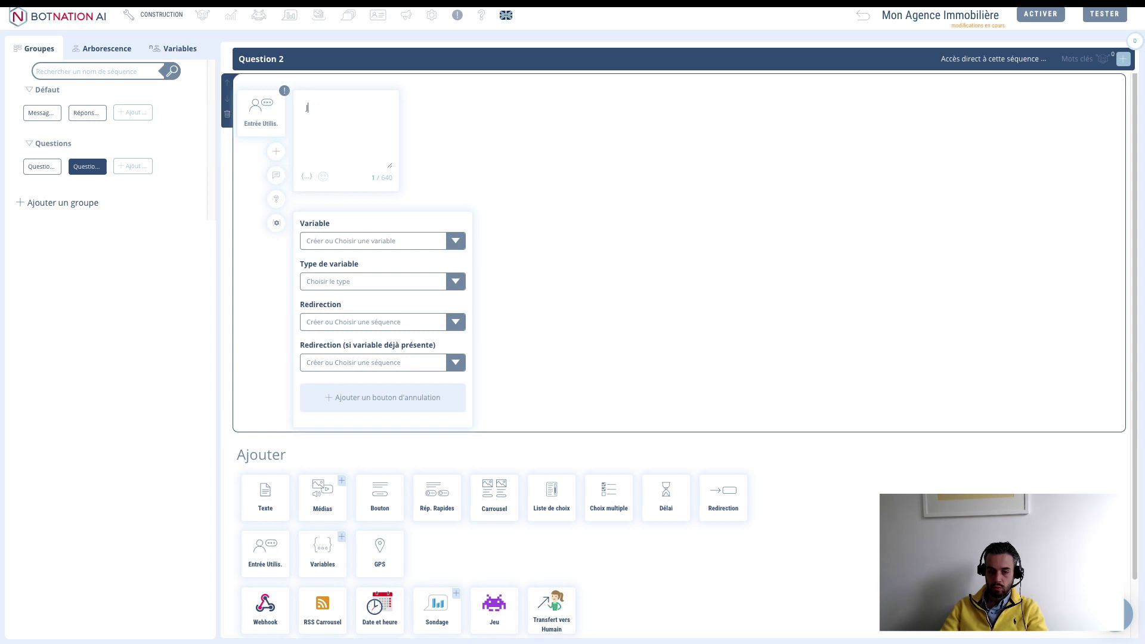
pyautogui.write("'ai besoin de notr")
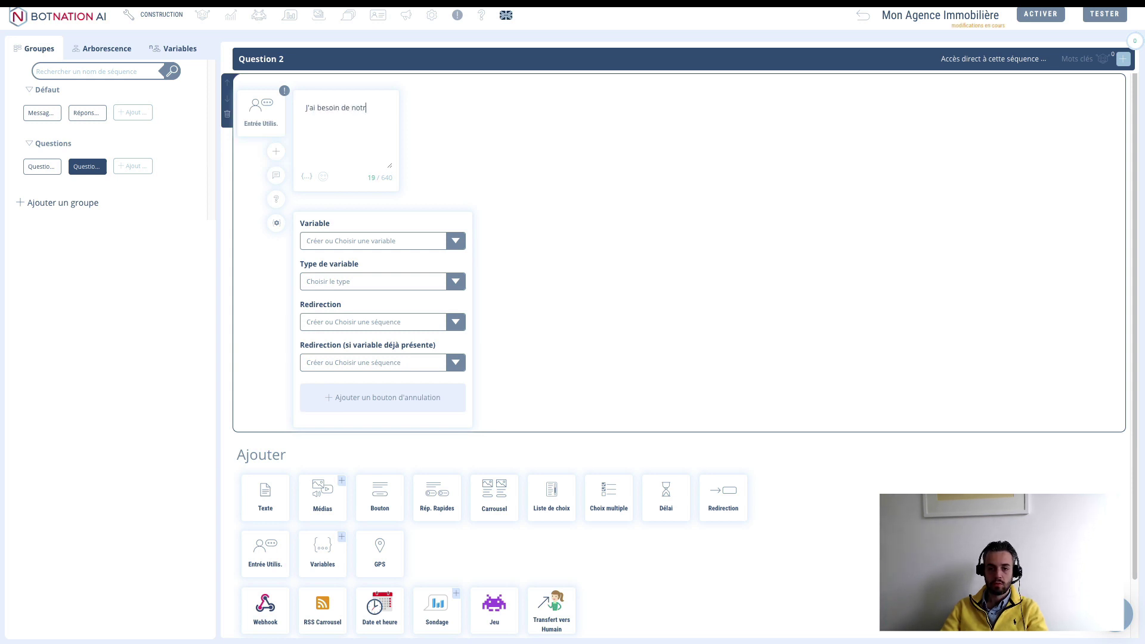
pyautogui.write('e nom de famille svp')
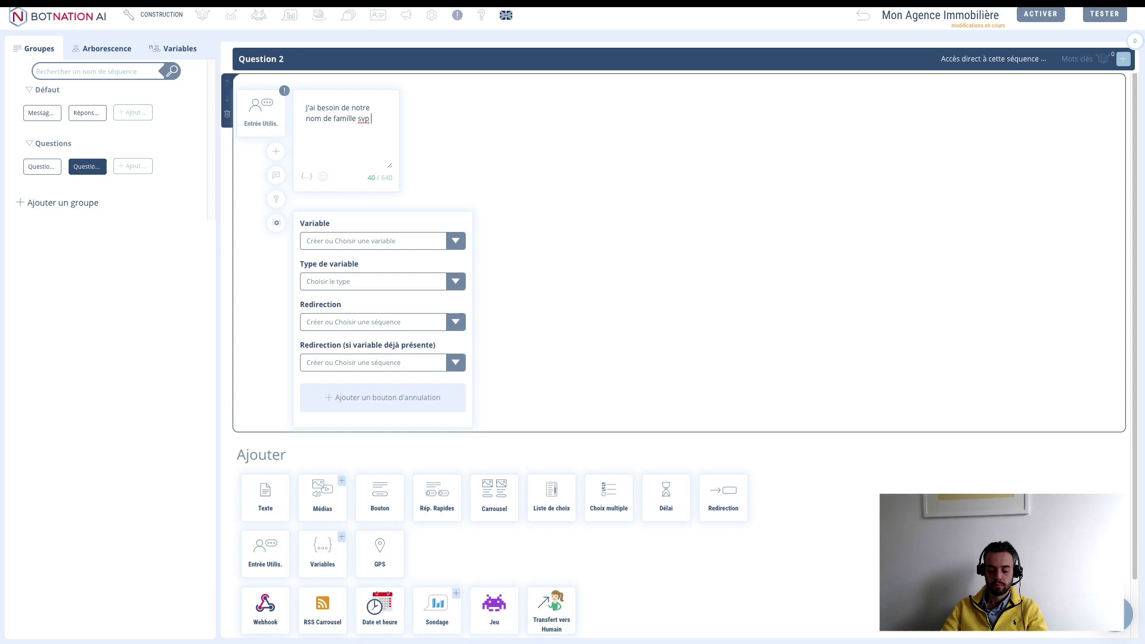
pyautogui.write(' :')
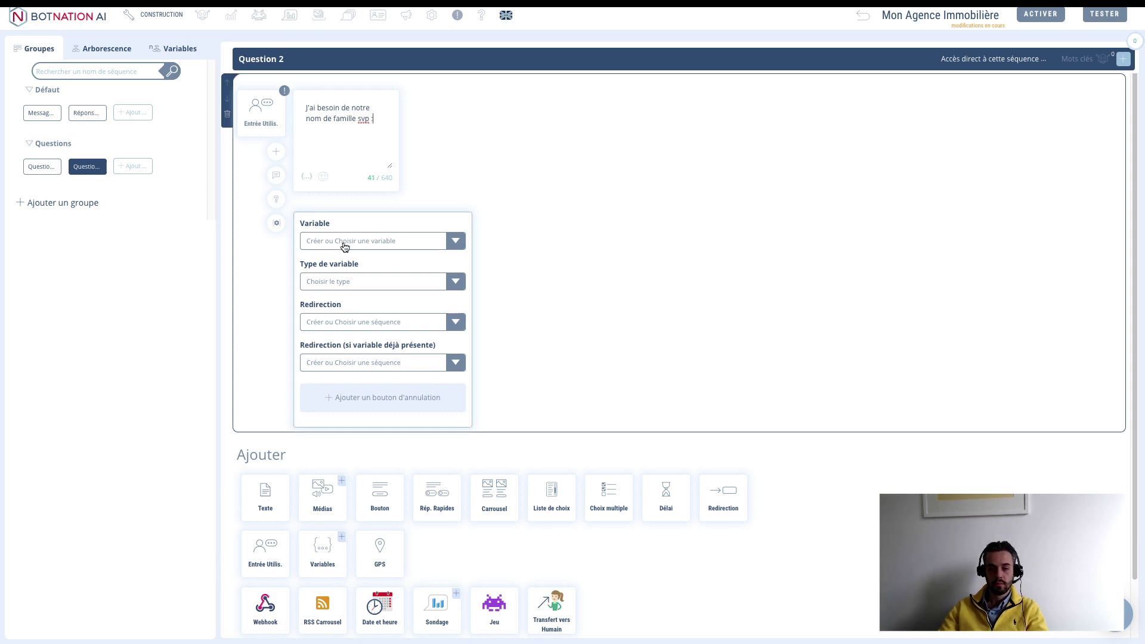
# Step: Save the surname answer to a new NOM variable of type Texte libre
pyautogui.click(344, 242)
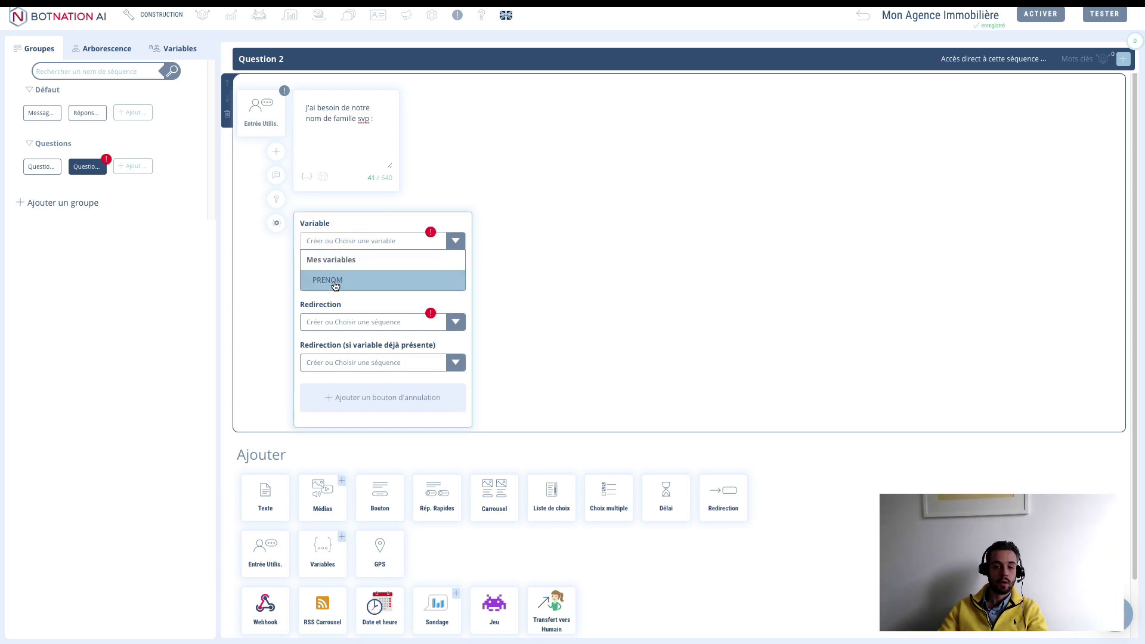
pyautogui.click(336, 244)
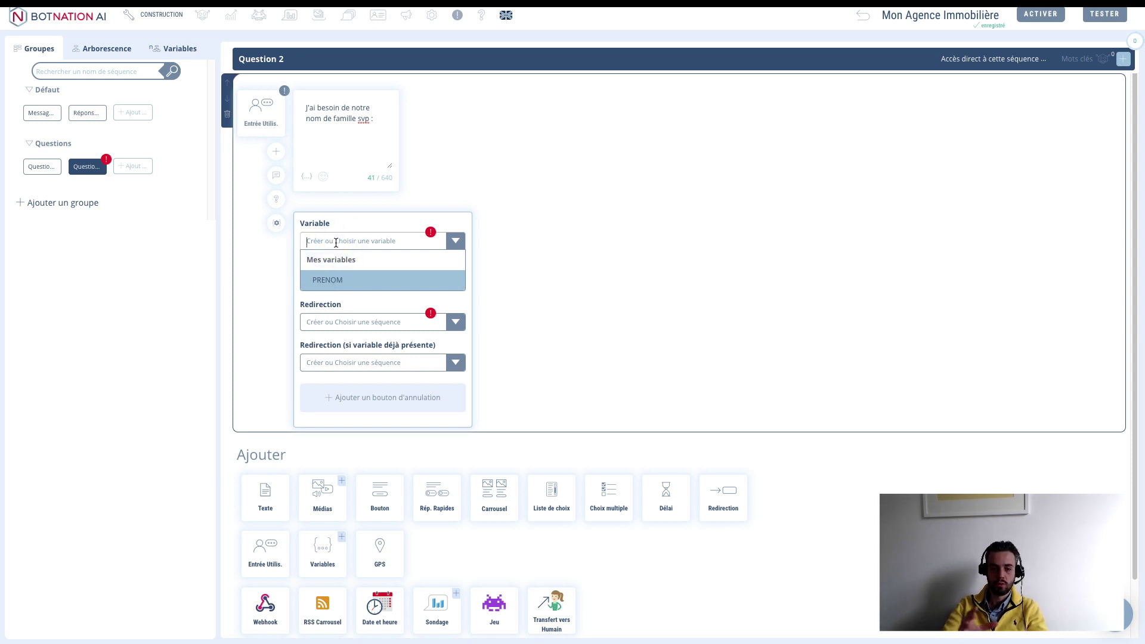
pyautogui.write('NOM')
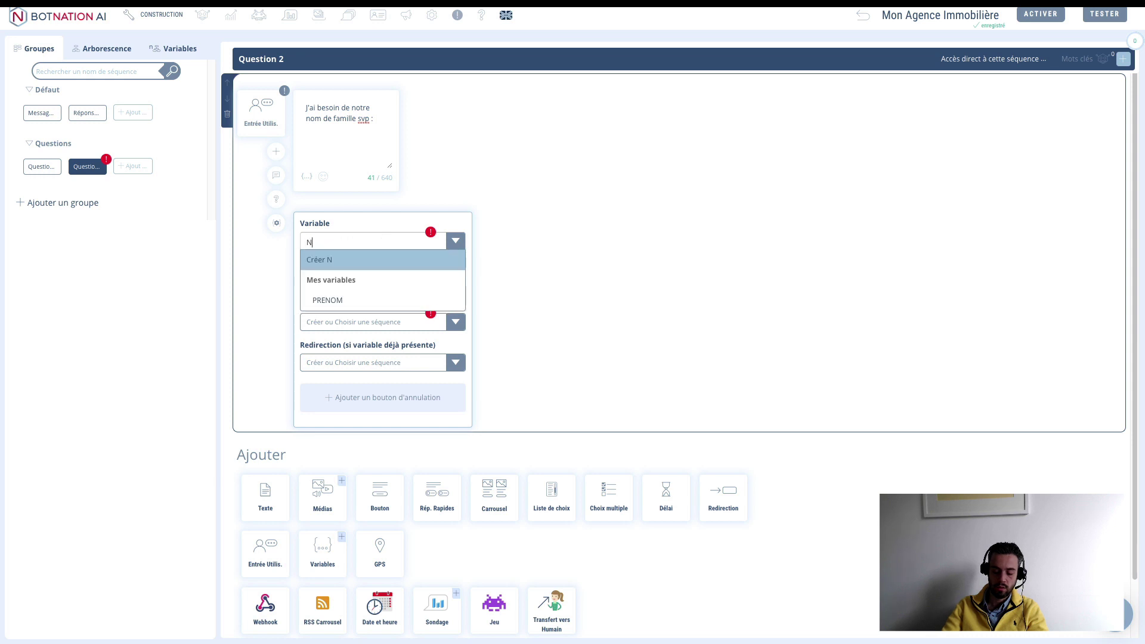
pyautogui.click(325, 261)
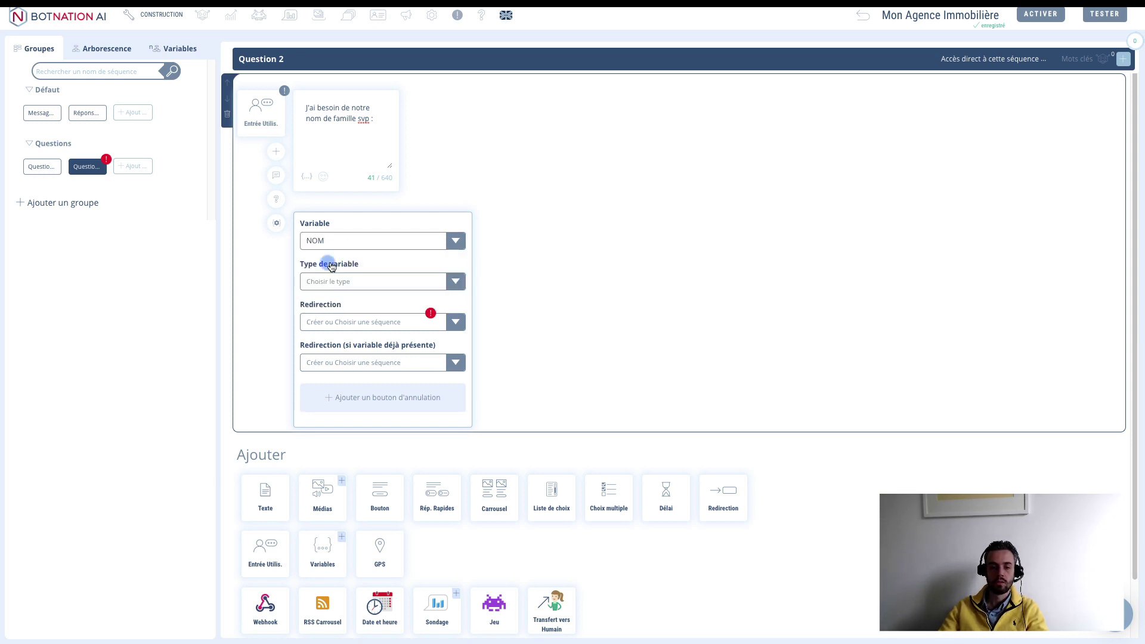
pyautogui.click(353, 280)
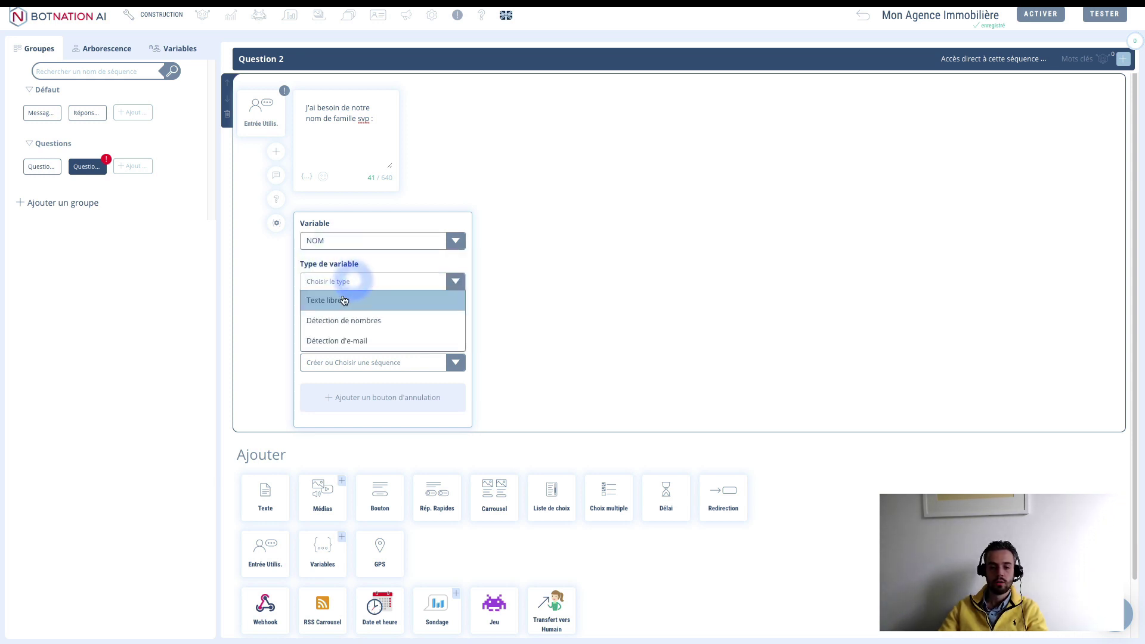
pyautogui.click(337, 301)
# Step: Redirect Question 2 to a newly created 'Question 3' sequence
pyautogui.click(352, 322)
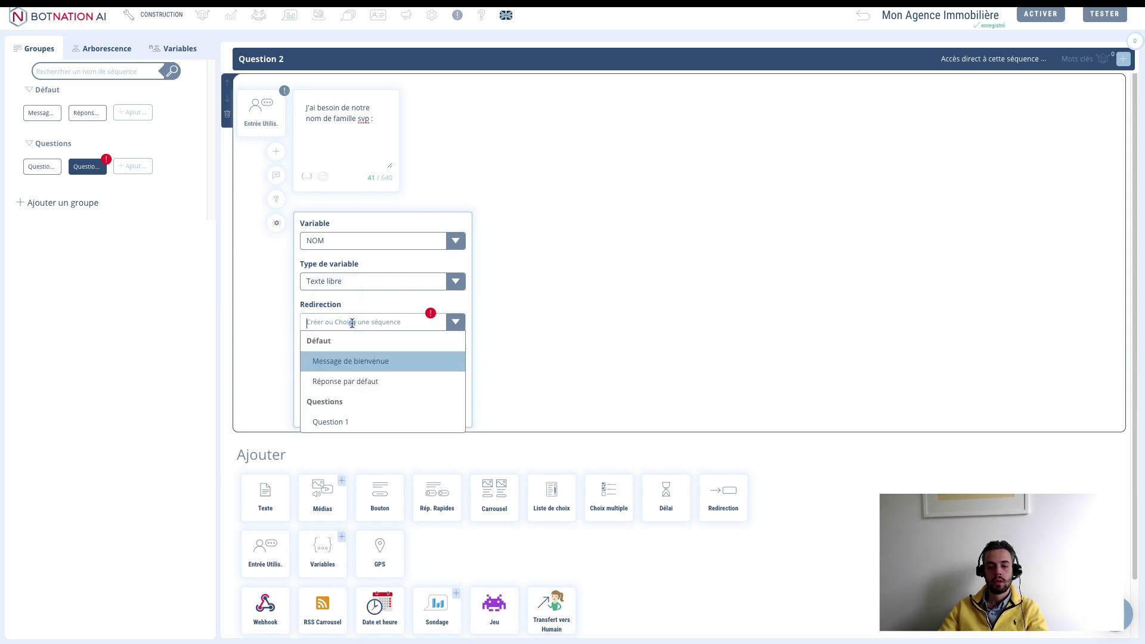
pyautogui.write('Qus')
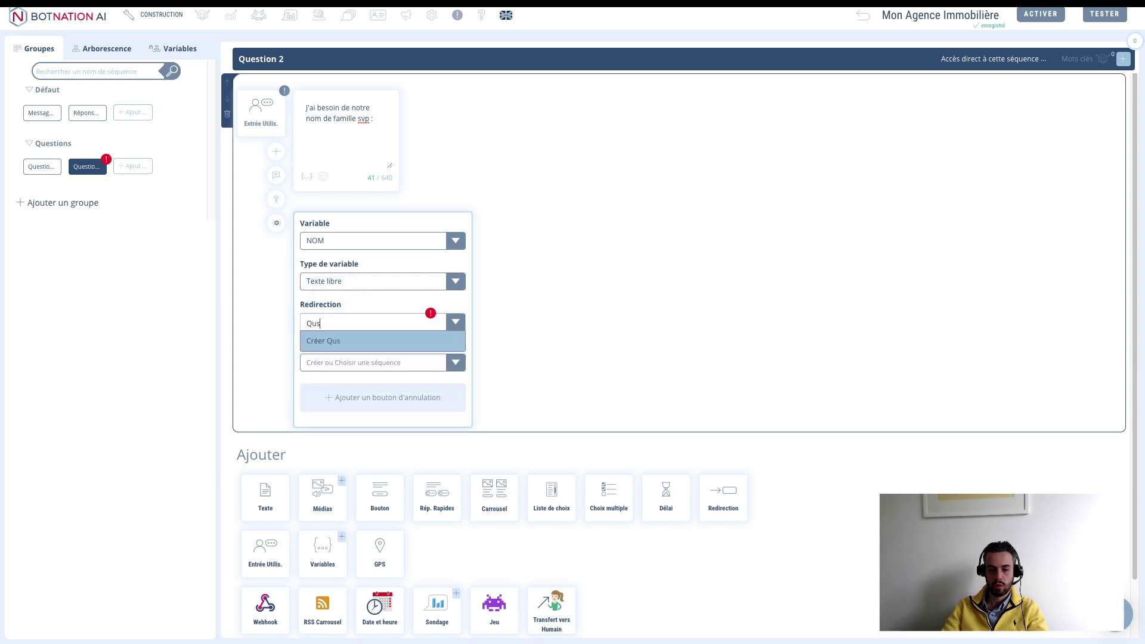
pyautogui.press('BackSpace')
pyautogui.write('estion 3')
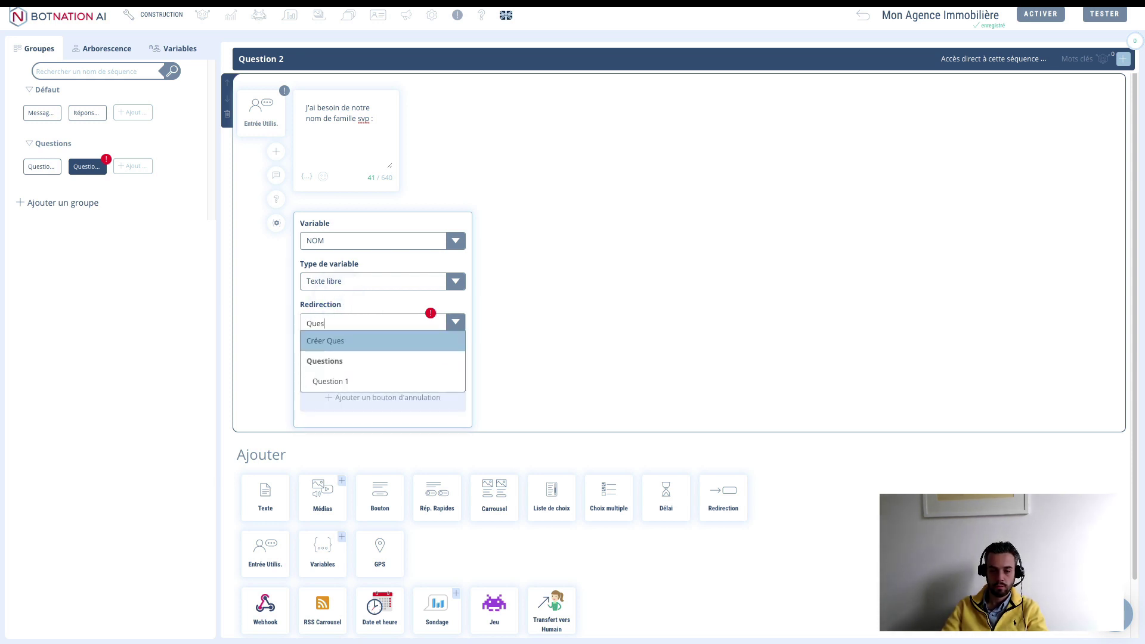
pyautogui.click(358, 345)
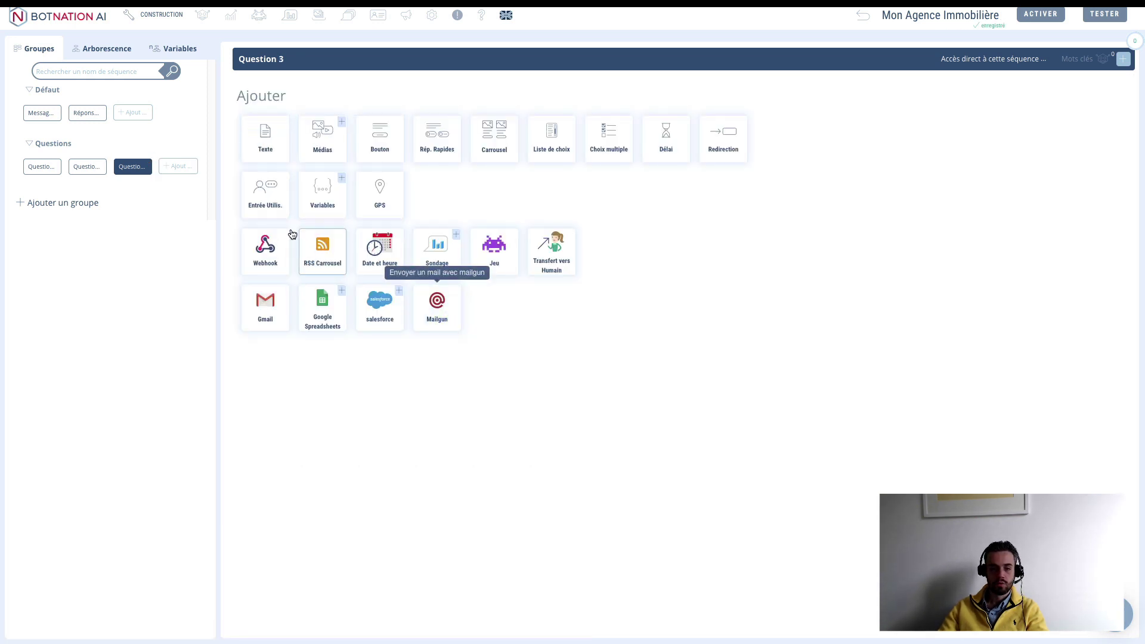
# Step: Add a user-input block to Question 3 asking 'Pouvez-vous me donner votre email svp ?'
pyautogui.click(265, 194)
pyautogui.click(353, 122)
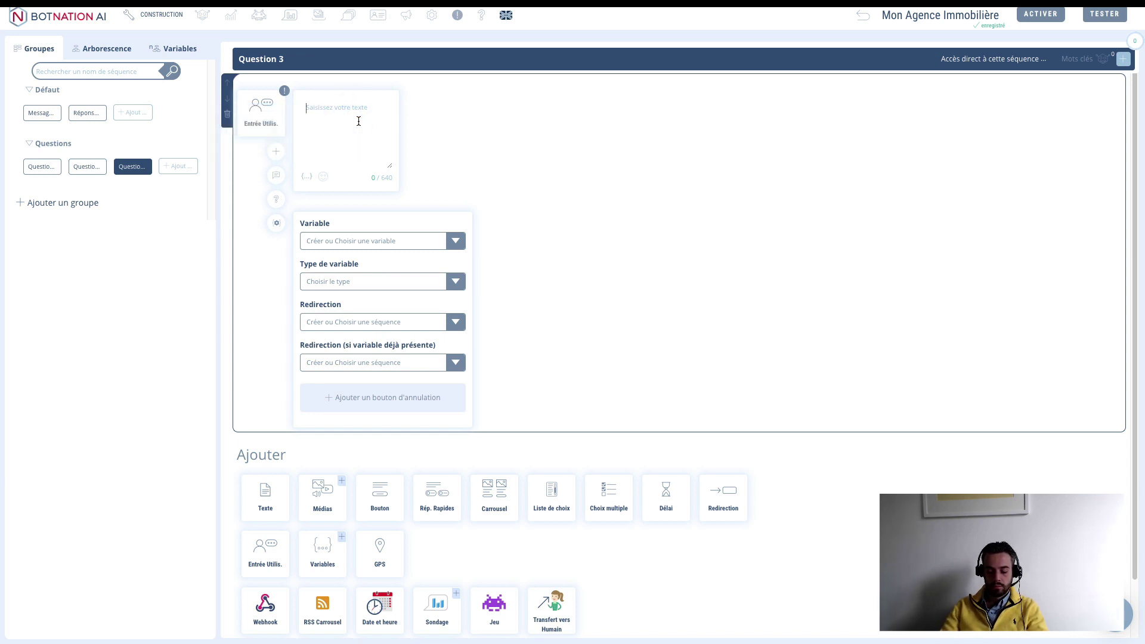
pyautogui.write('Pouvez-')
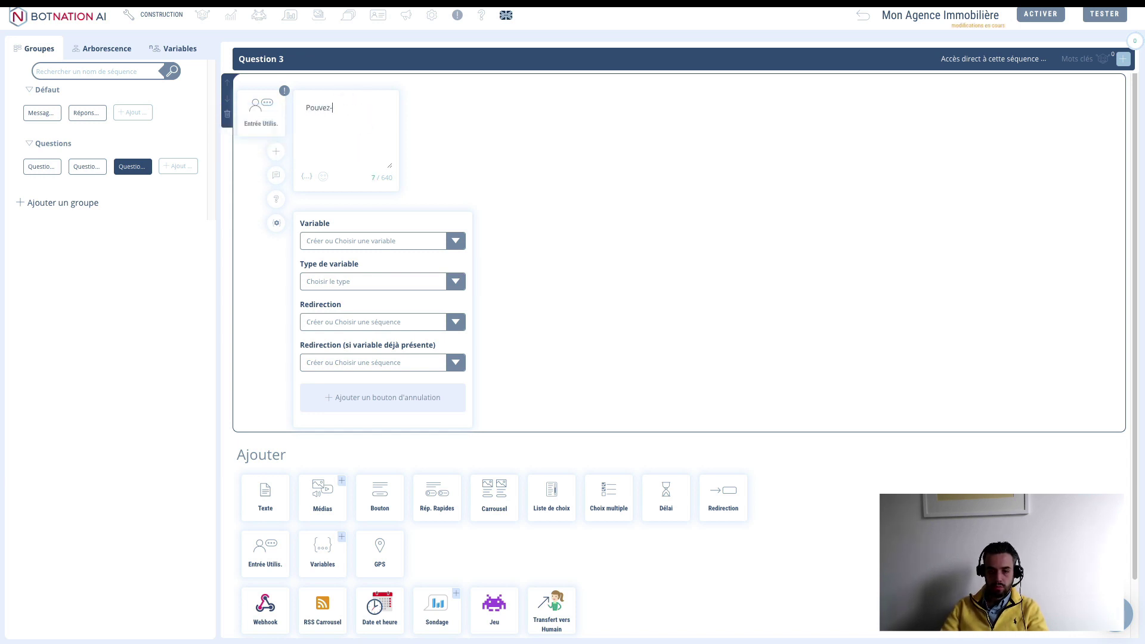
pyautogui.write('vous me donner ')
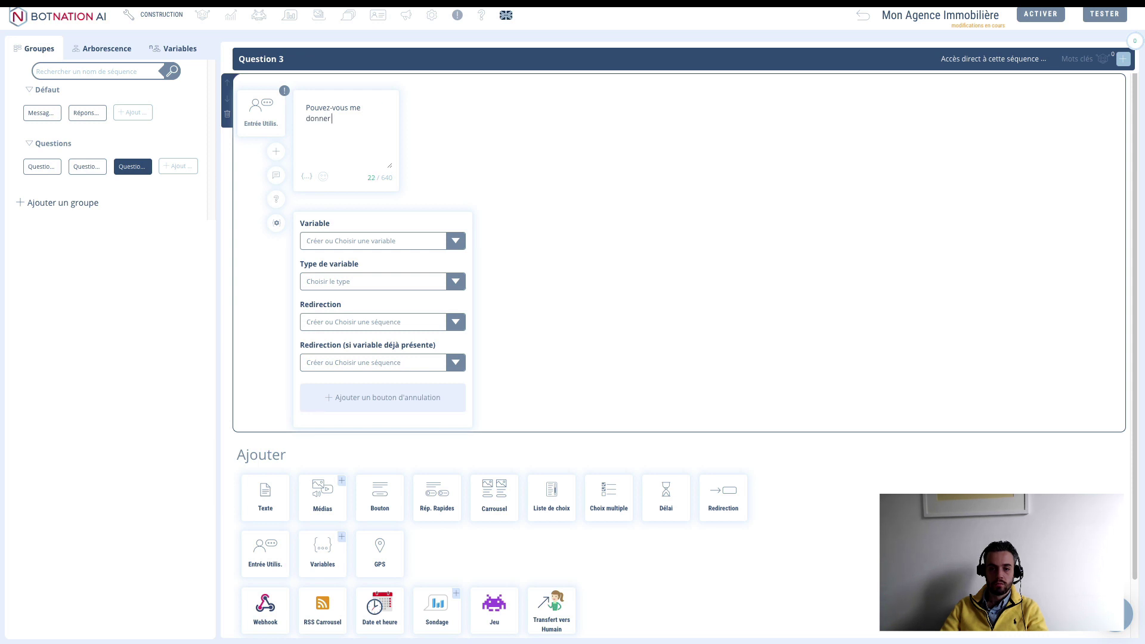
pyautogui.write('votre email')
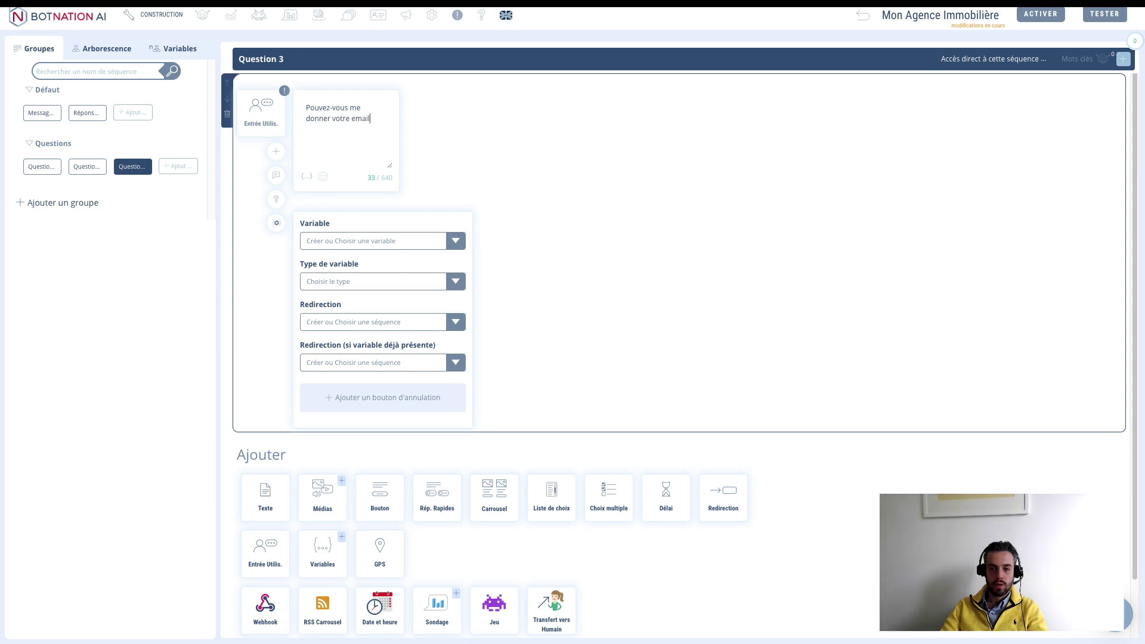
pyautogui.write(' svp ?')
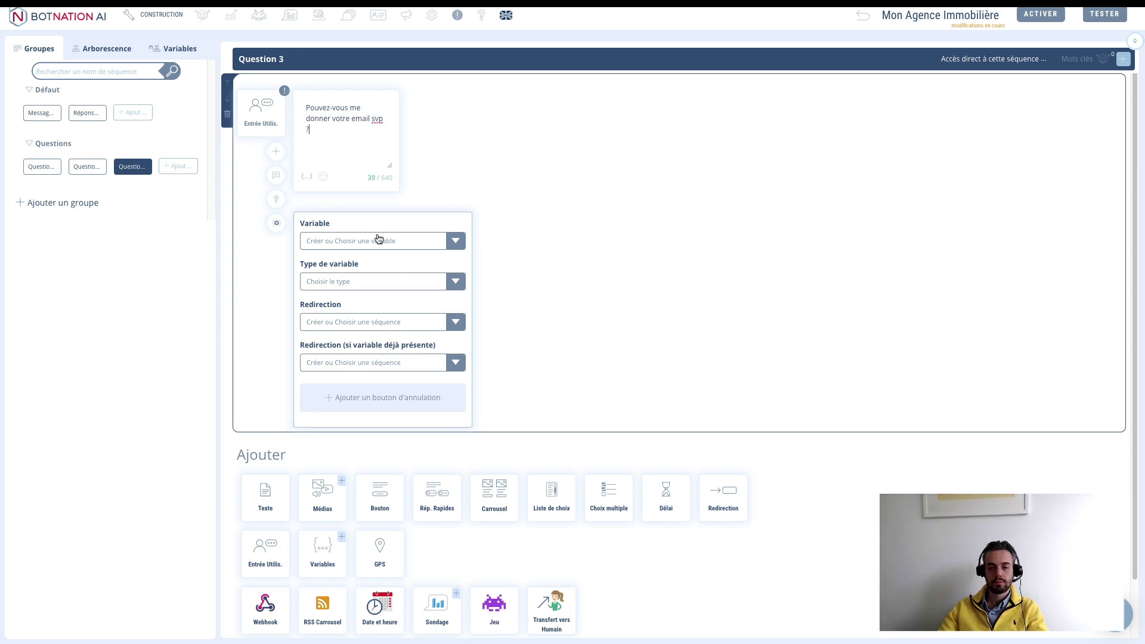
# Step: Save the answer to a new EMAIL variable using Détection d'e-mail
pyautogui.click(378, 241)
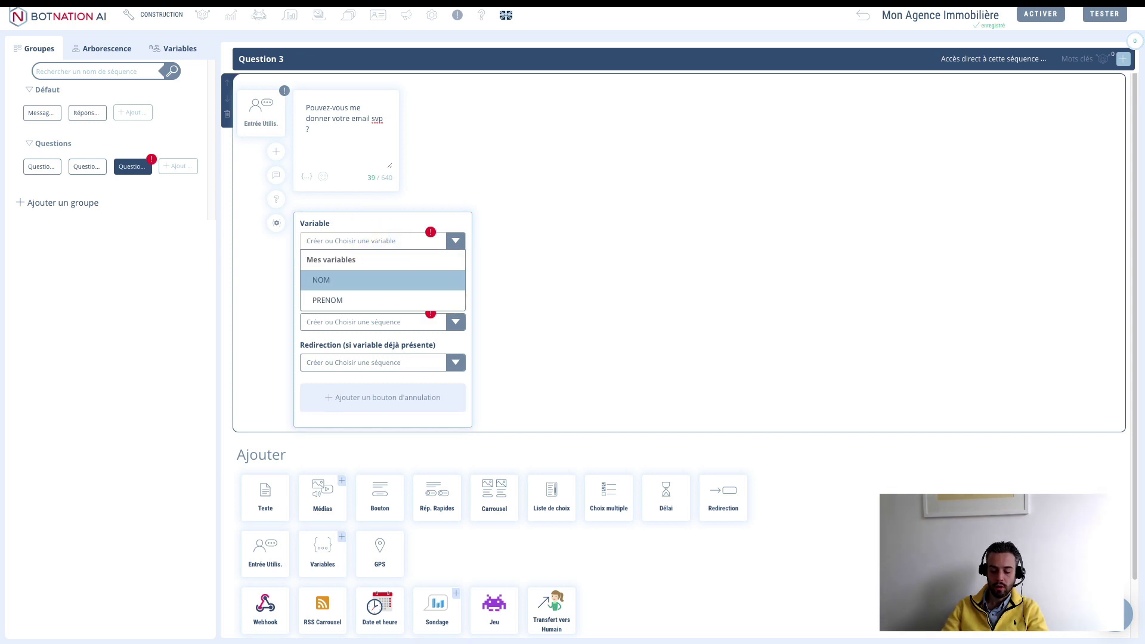
pyautogui.write('EMAIL')
pyautogui.click(365, 261)
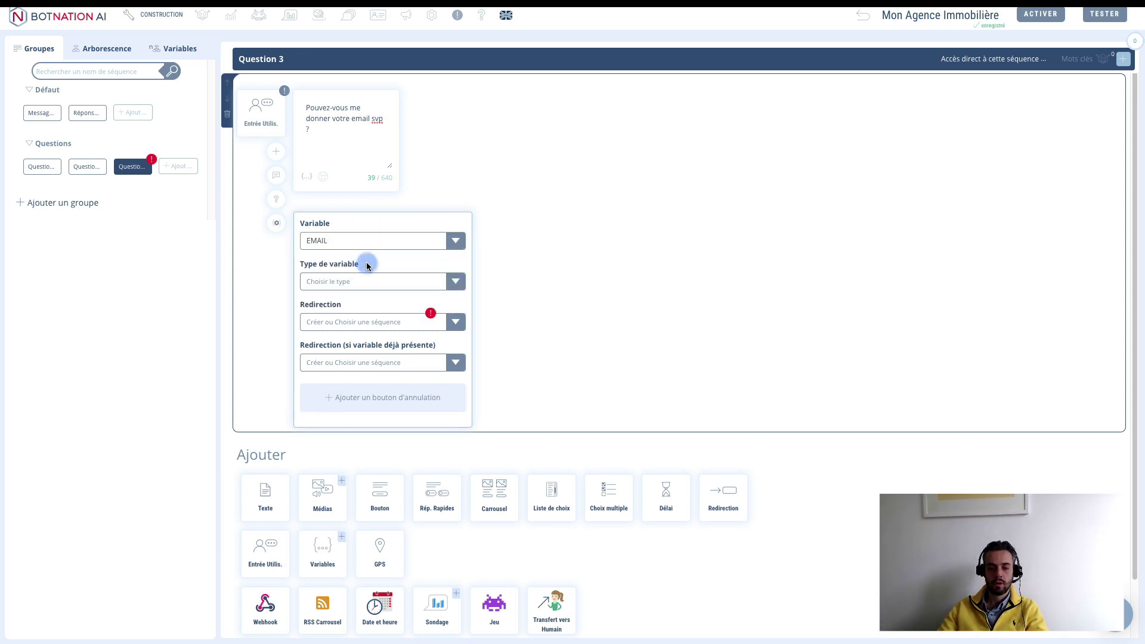
pyautogui.click(361, 279)
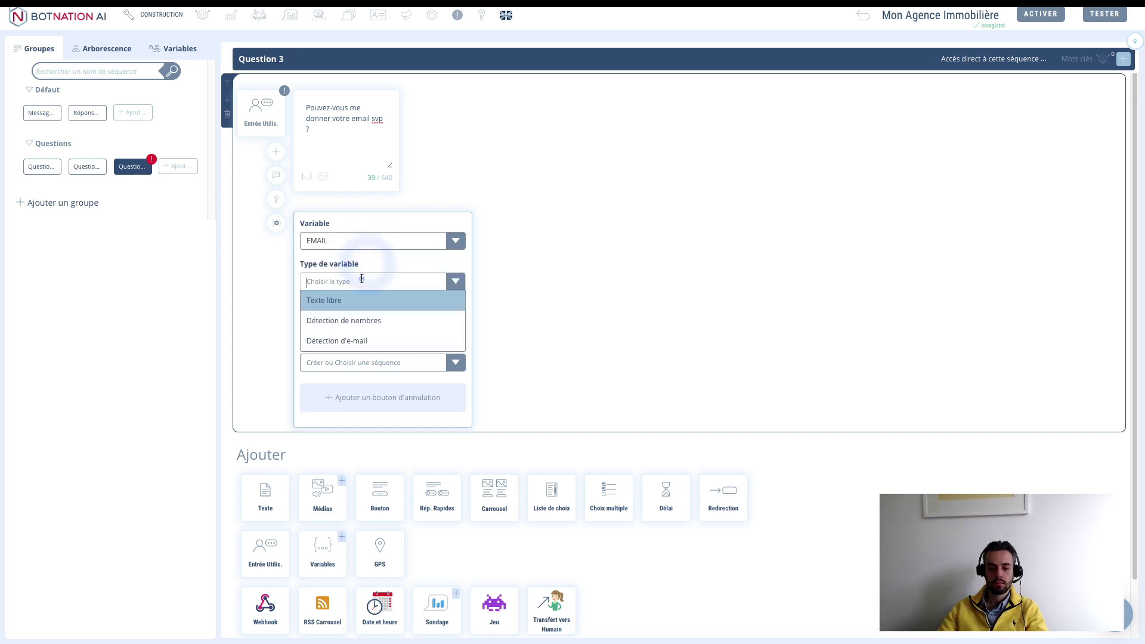
pyautogui.click(351, 343)
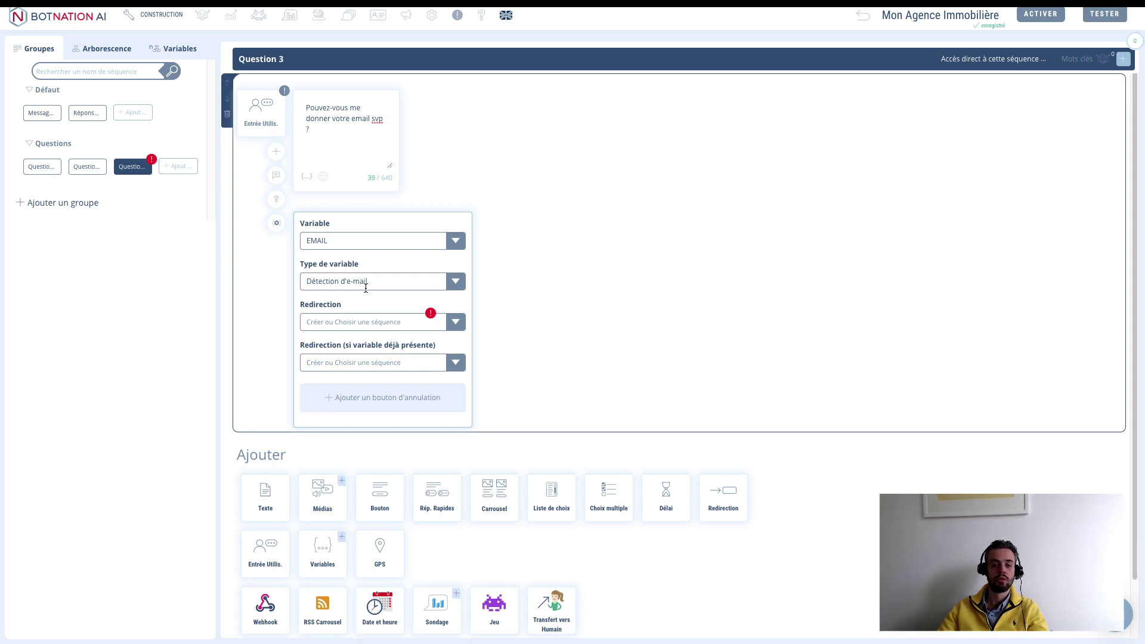
# Step: Redirect Question 3 to a newly created 'Question 4' sequence and open it
pyautogui.click(359, 323)
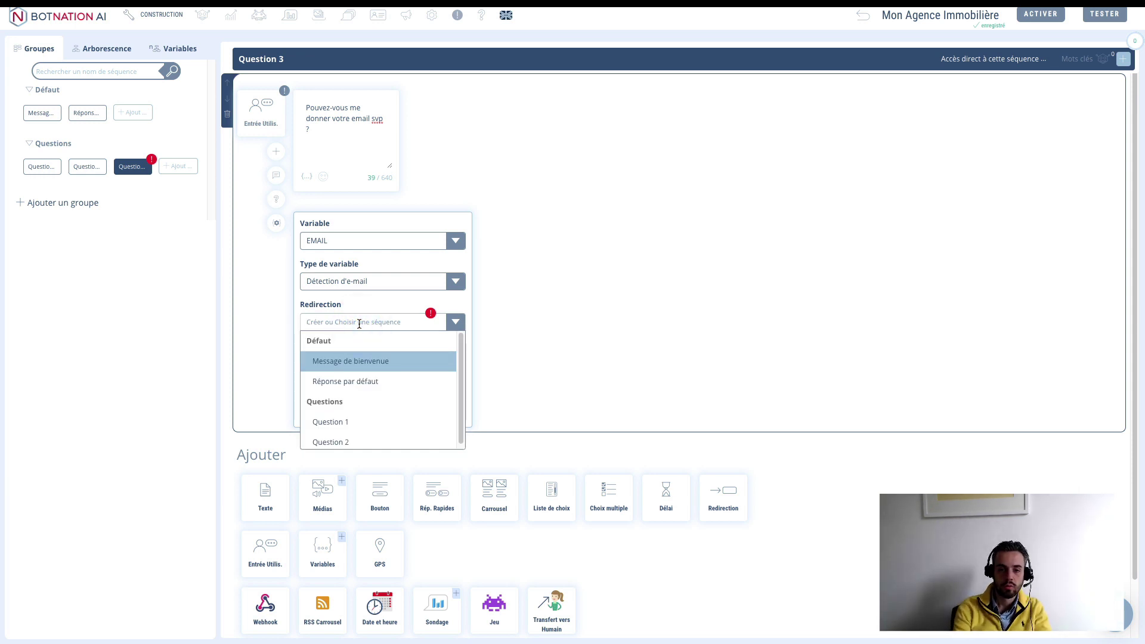
pyautogui.write('Questio')
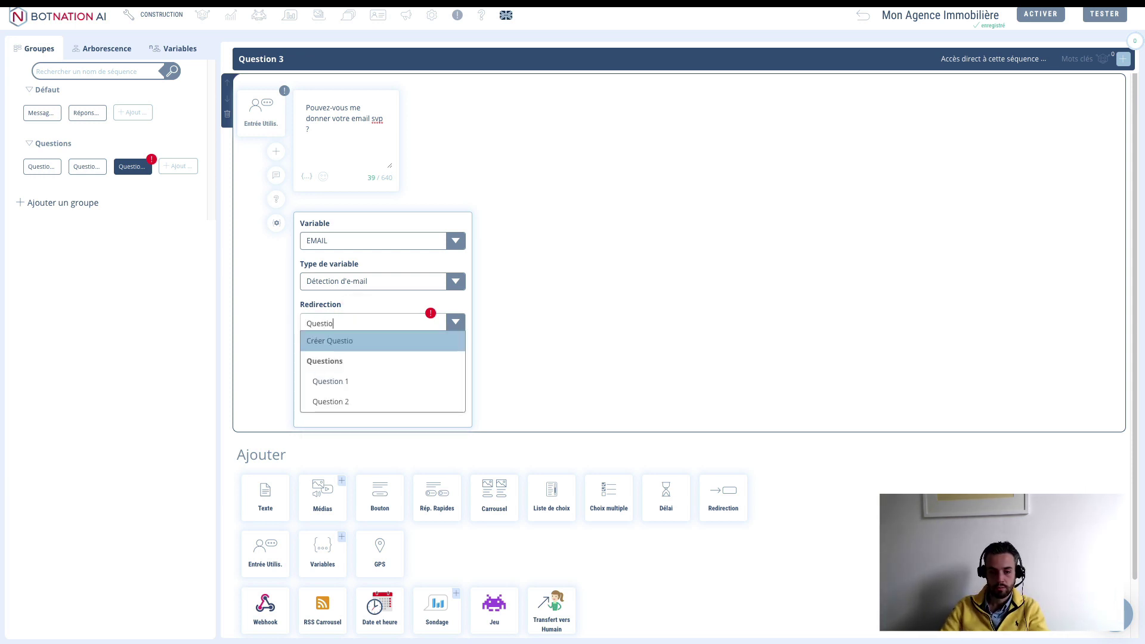
pyautogui.write('n 4')
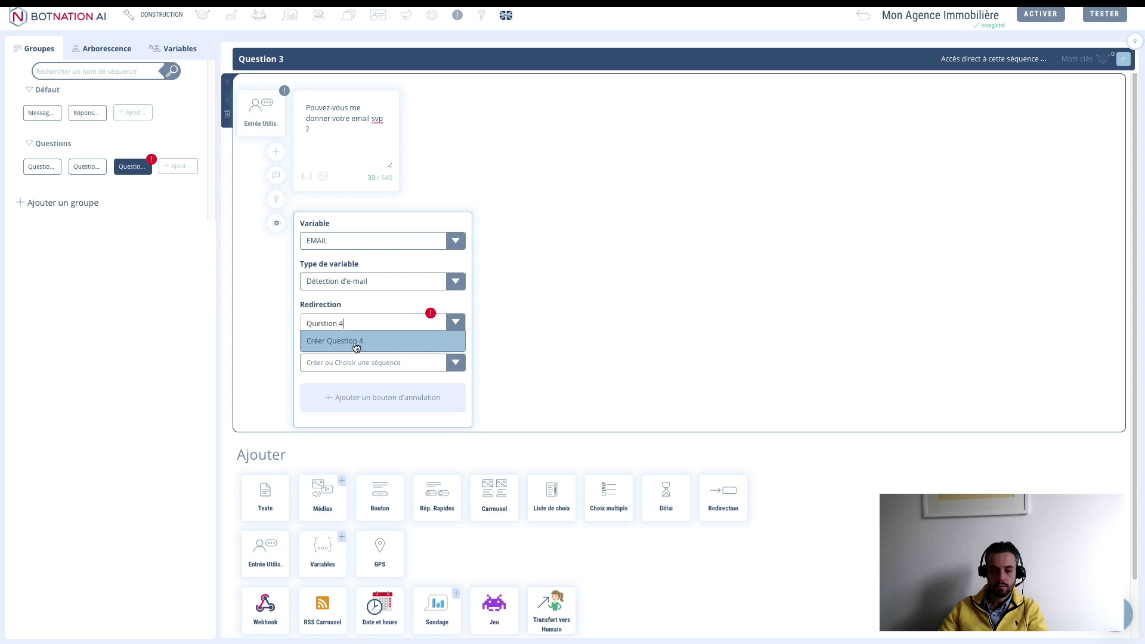
pyautogui.click(354, 343)
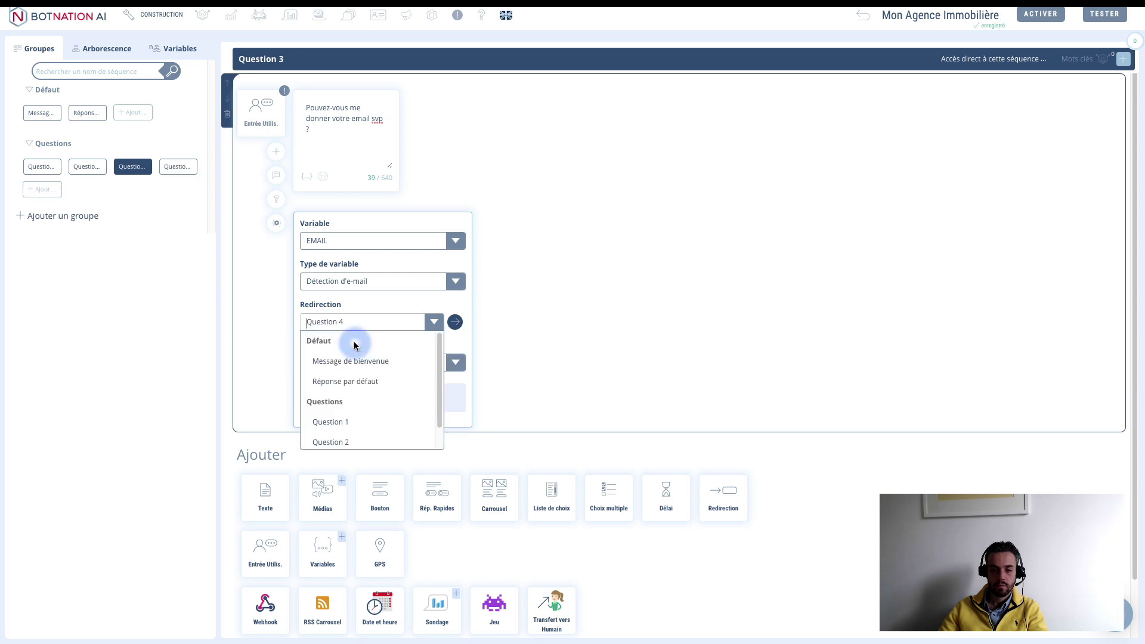
pyautogui.click(455, 323)
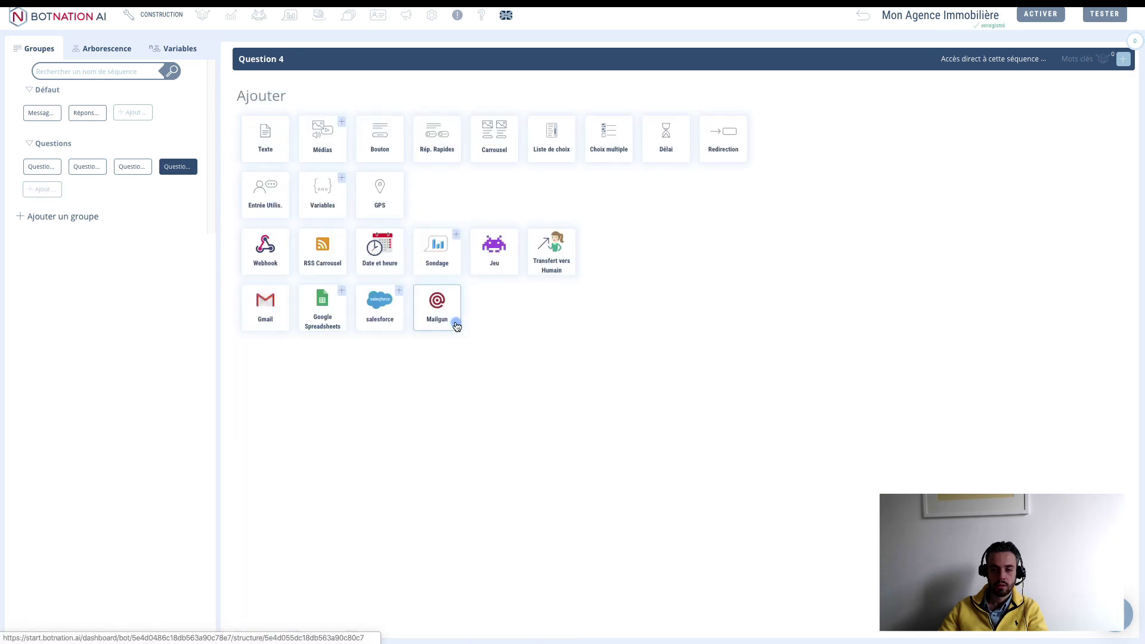
# Step: Add a user-input block to Question 4 asking 'Enfin, j'ai besoin de votre numéro de téléphone svp'
pyautogui.click(263, 198)
pyautogui.click(355, 118)
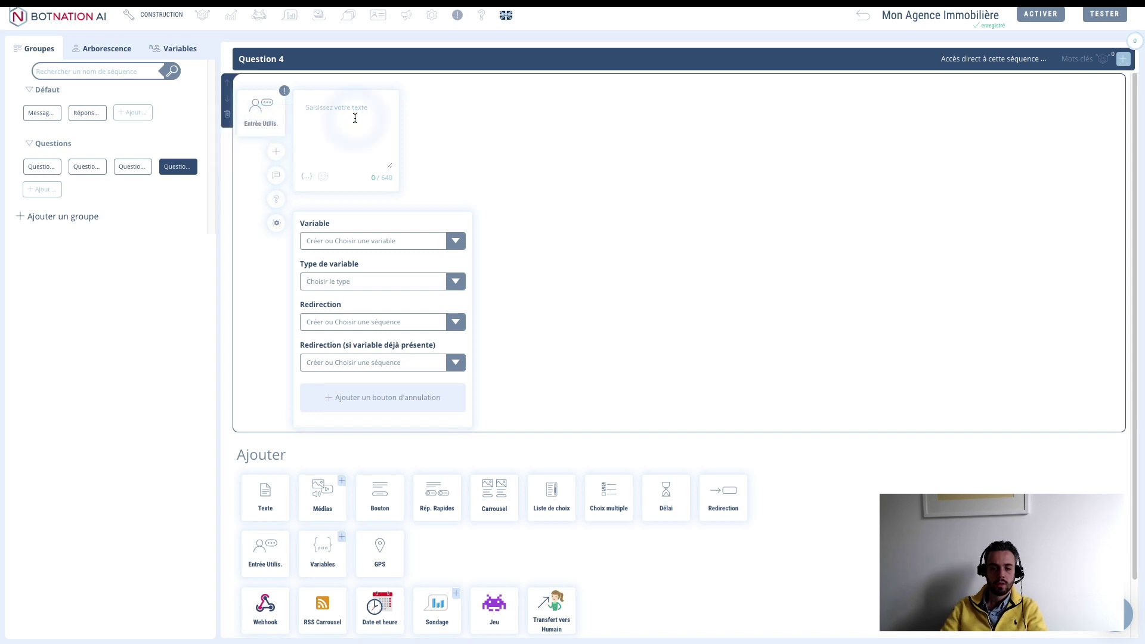
pyautogui.write('E')
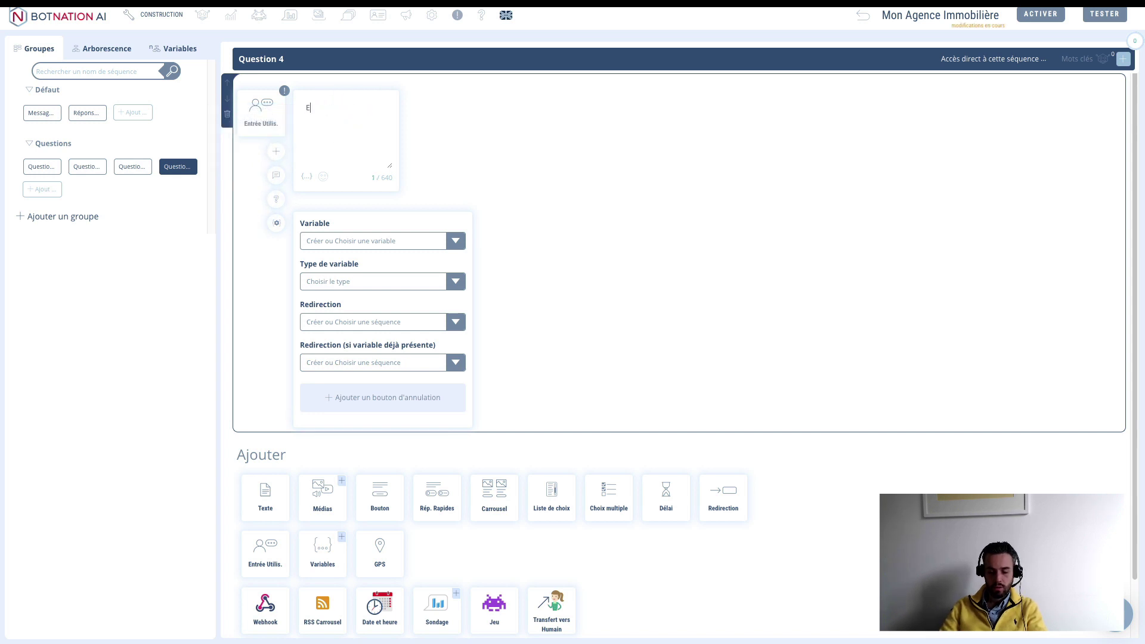
pyautogui.write("nfin, j'ai b")
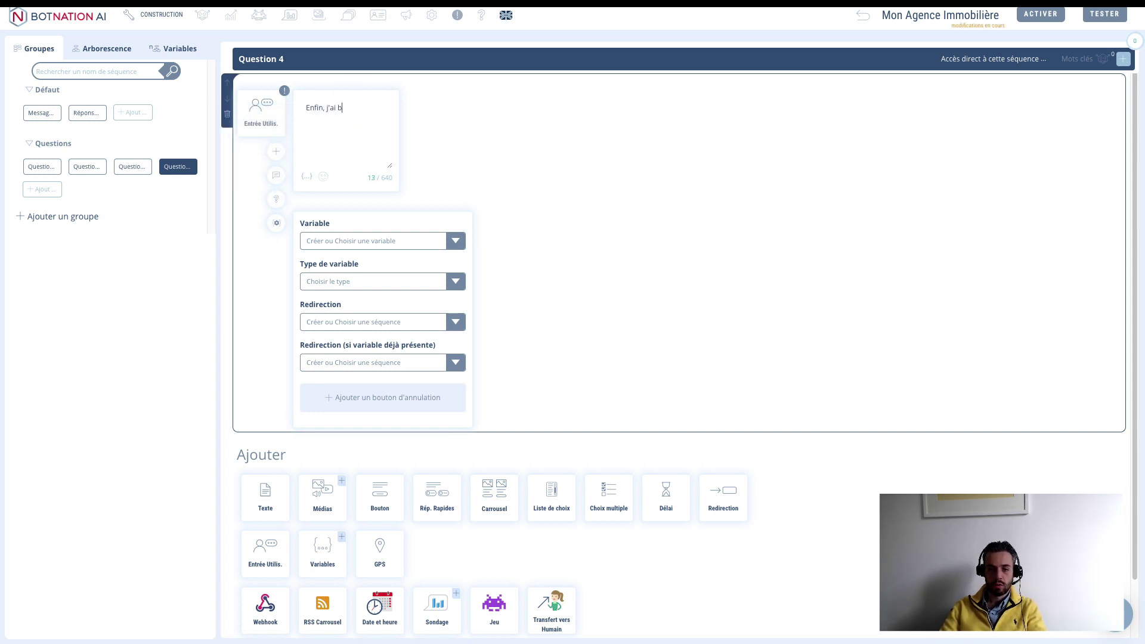
pyautogui.write('esoin de votre numéro de téléphon')
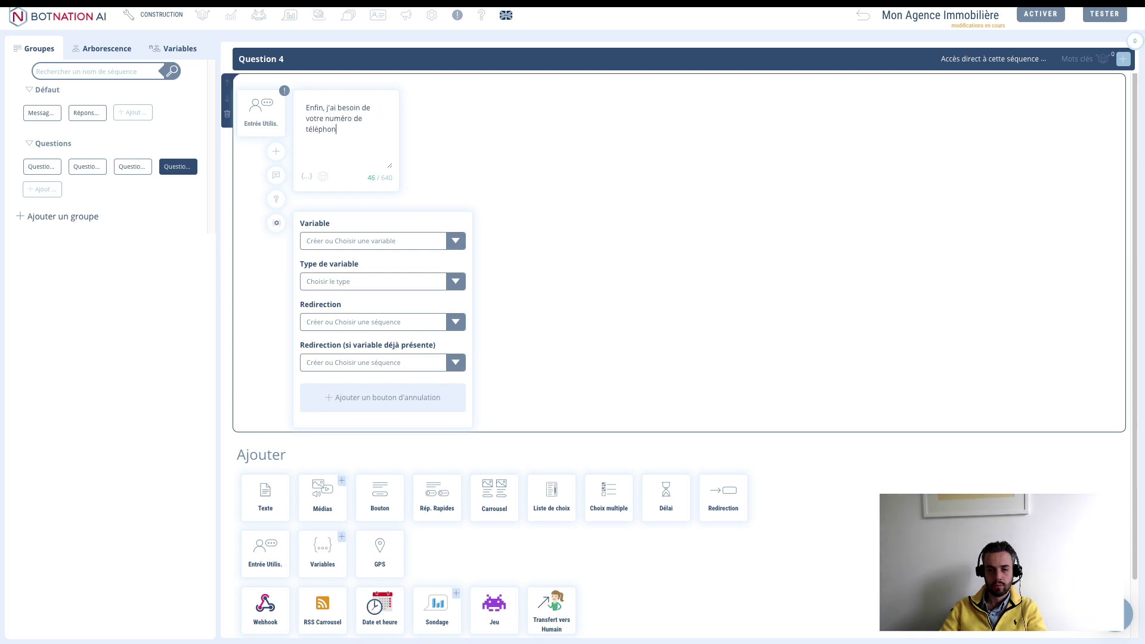
pyautogui.write('e svp ?')
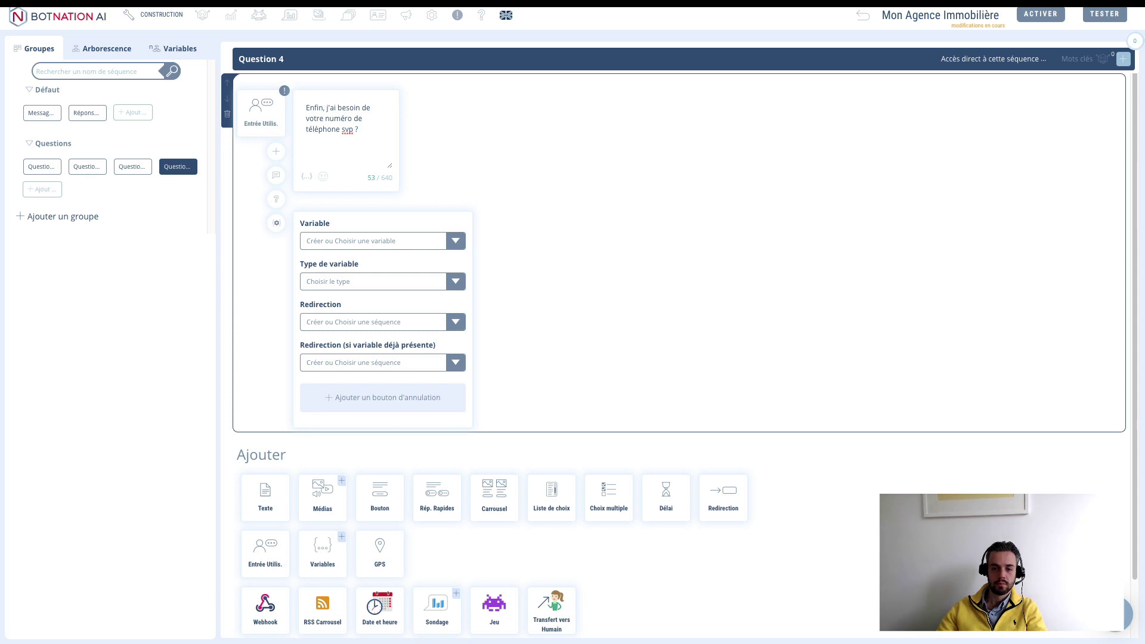
# Step: Save the phone answer to a new NUMERO variable using Détection de nombres
pyautogui.click(360, 239)
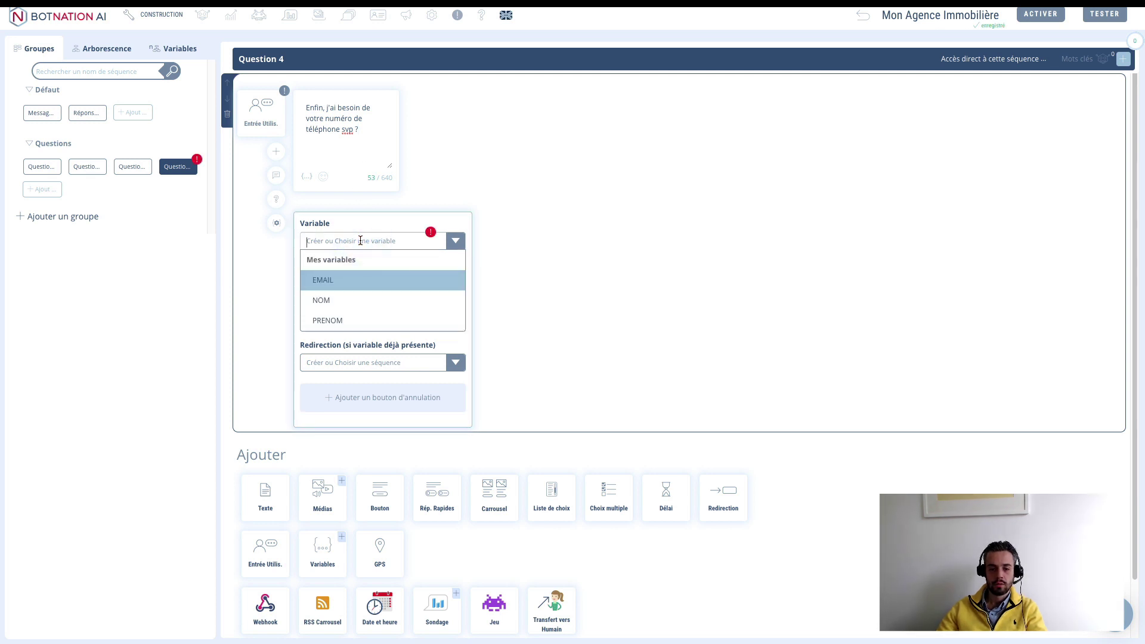
pyautogui.write('NUMERO')
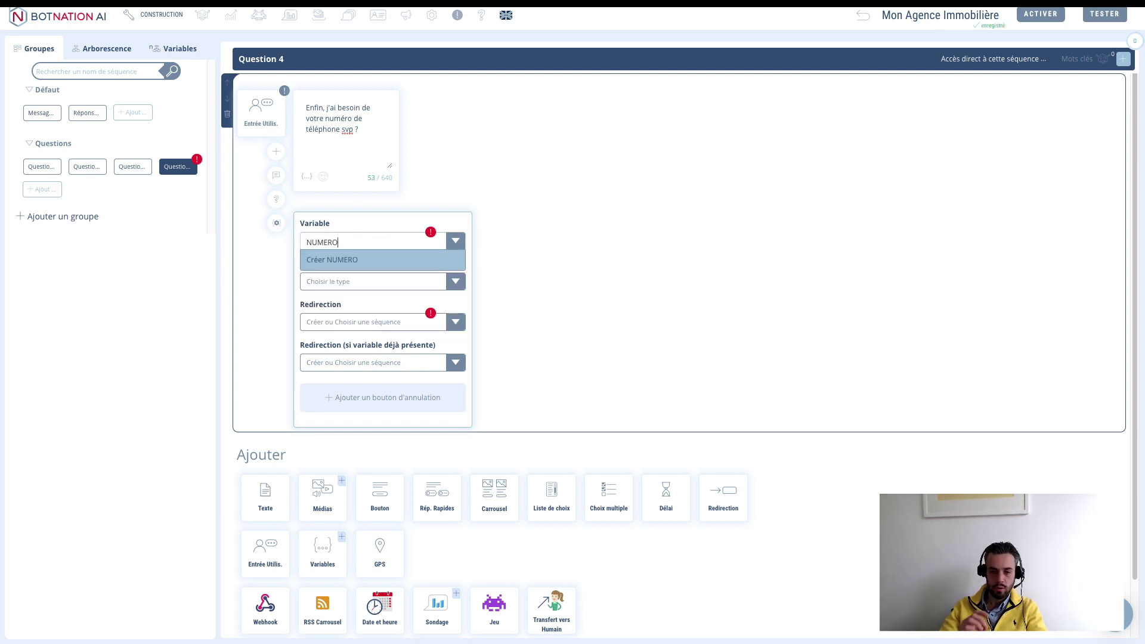
pyautogui.click(365, 260)
pyautogui.click(360, 281)
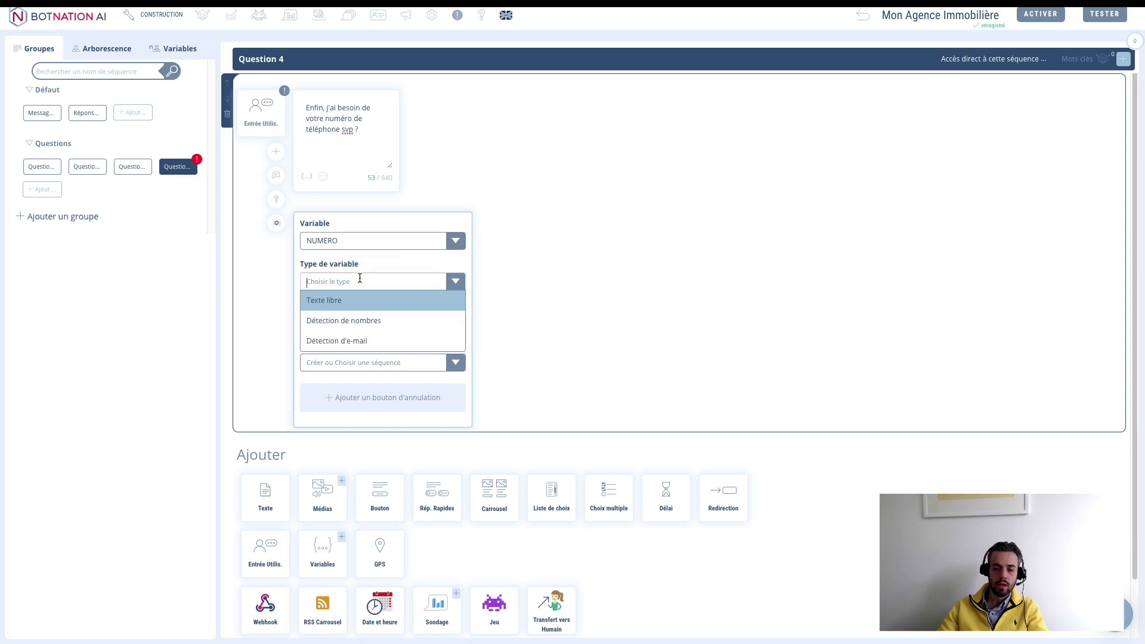
pyautogui.click(370, 321)
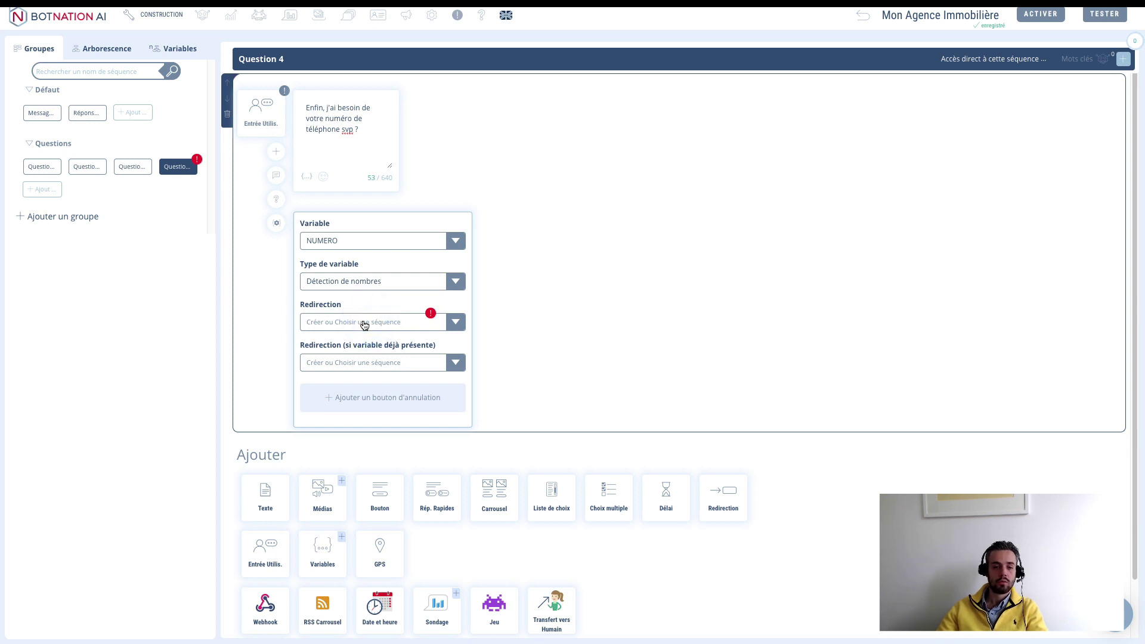
# Step: Redirect Question 4 to a newly created 'Fin' sequence and open it
pyautogui.click(365, 323)
pyautogui.write('Fin')
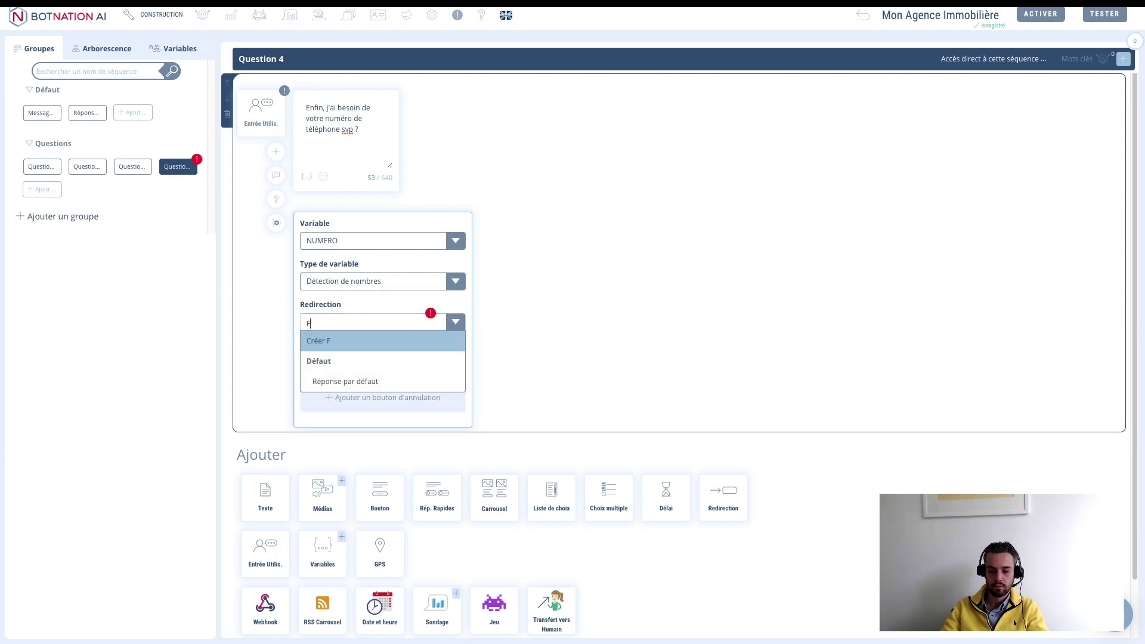
pyautogui.click(346, 341)
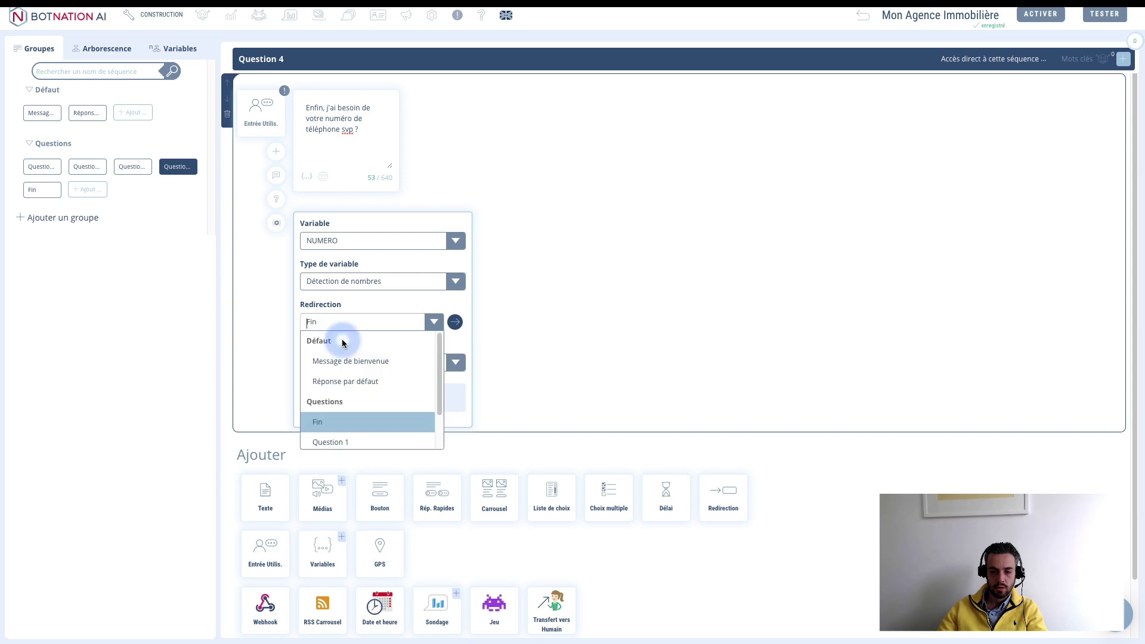
pyautogui.click(456, 322)
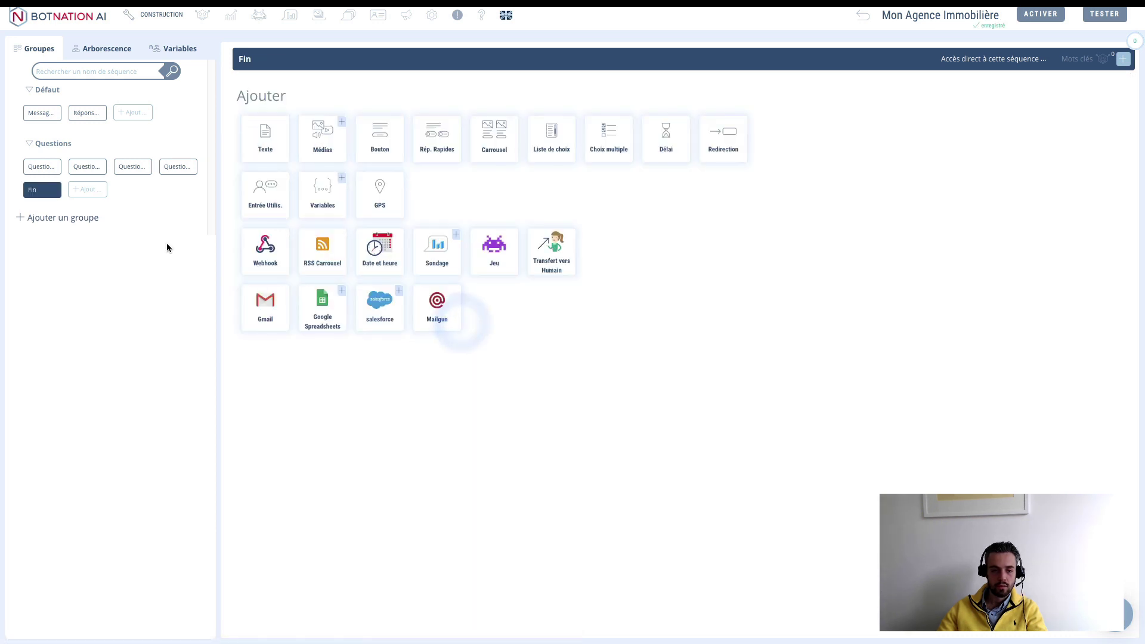
# Step: Create a group named 'Fin du questionnaire' and move the Fin sequence into it
pyautogui.click(53, 217)
pyautogui.click(52, 216)
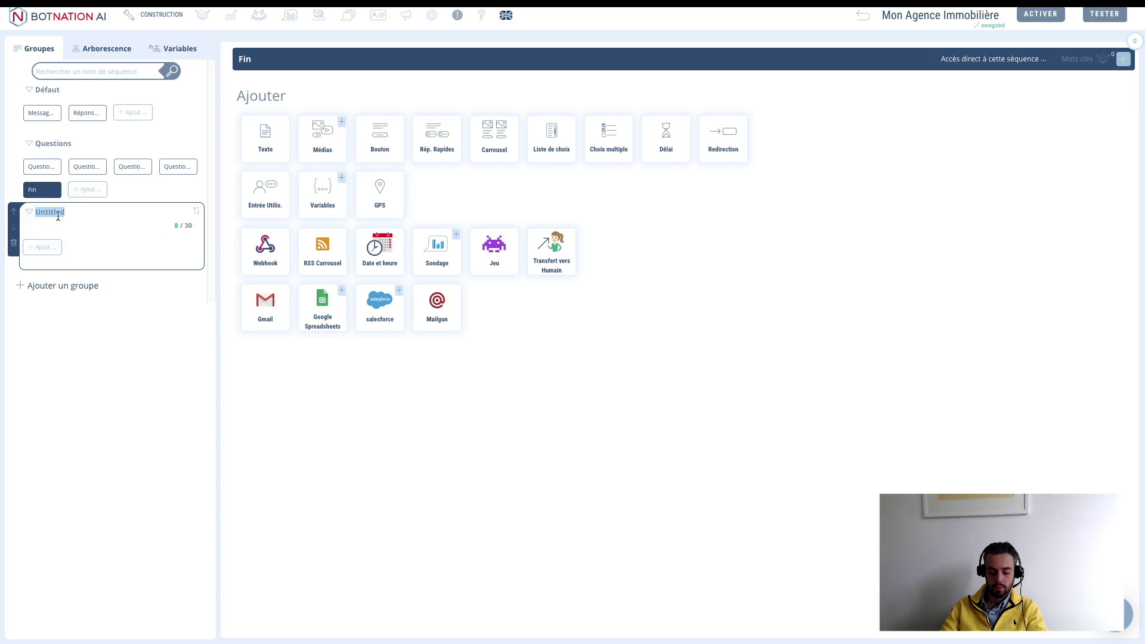
pyautogui.write('Fin du questio')
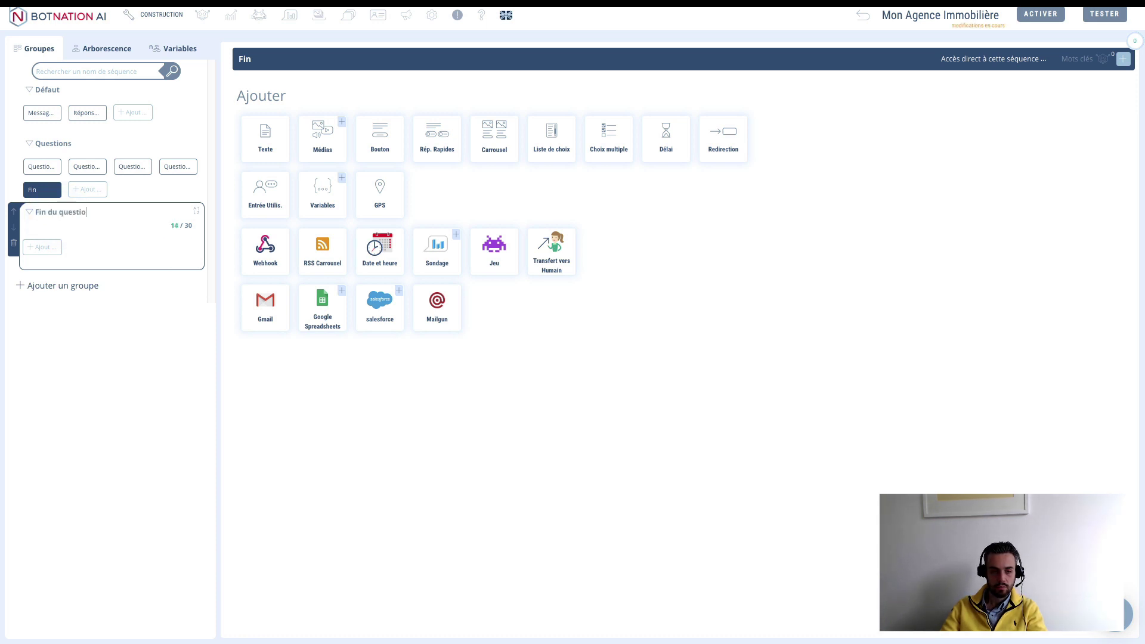
pyautogui.write('nnaire')
pyautogui.moveTo(43, 190); pyautogui.dragTo(50, 237)
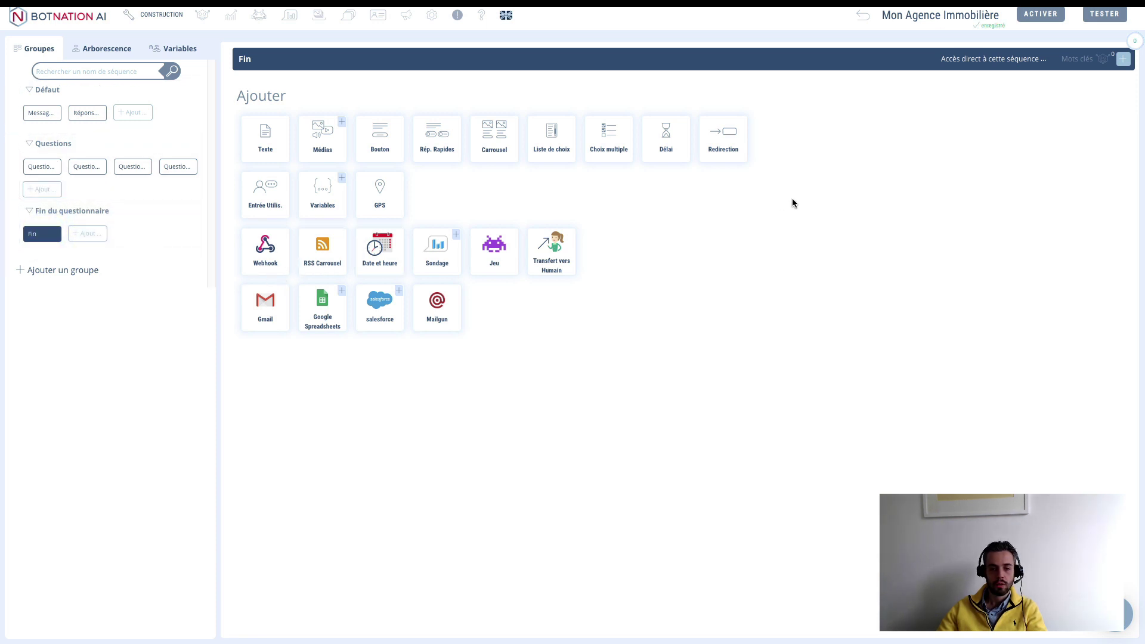
# Step: Add a Fin text block: 'Merci beaucoup ! Voici ce que j'ai noté :' with Prénom, Nom, Numéro, Email lines
pyautogui.click(276, 141)
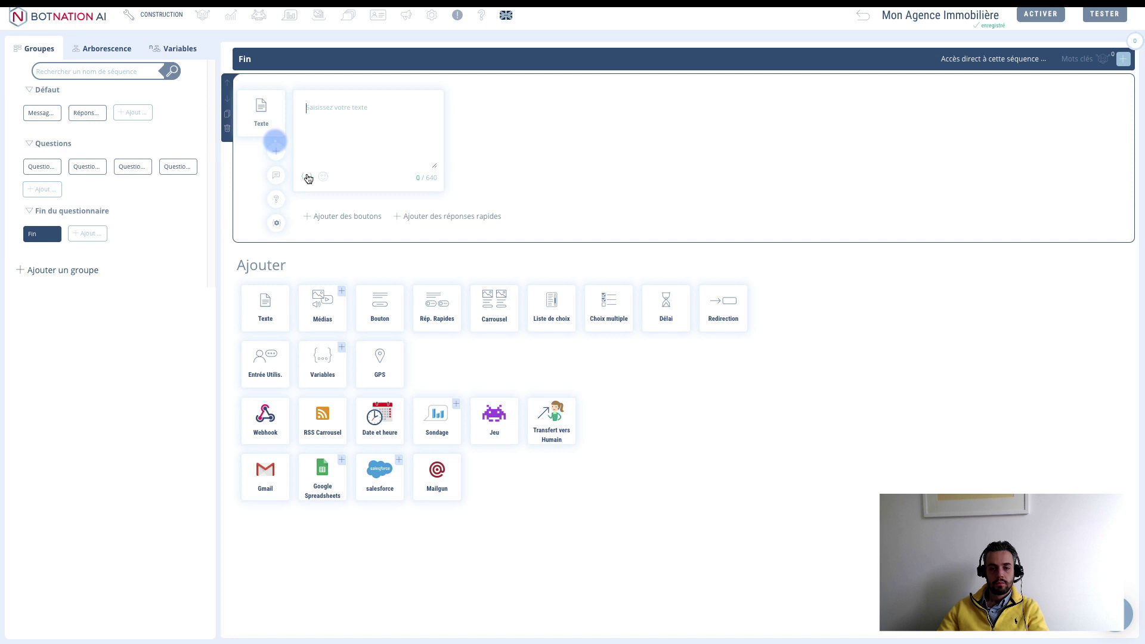
pyautogui.click(359, 144)
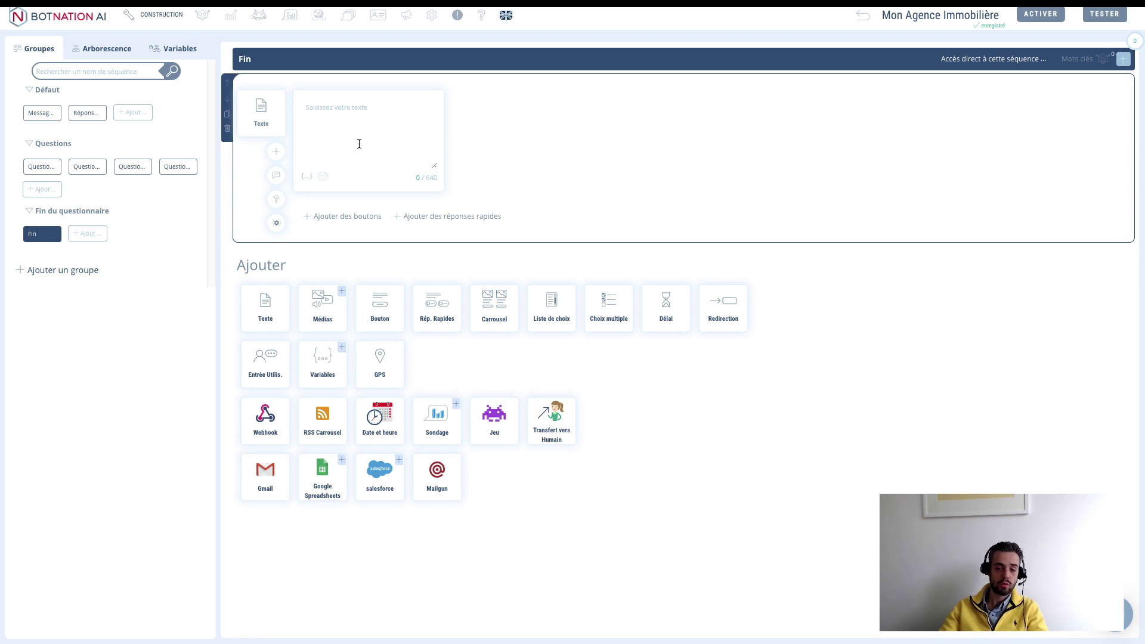
pyautogui.write('Mer')
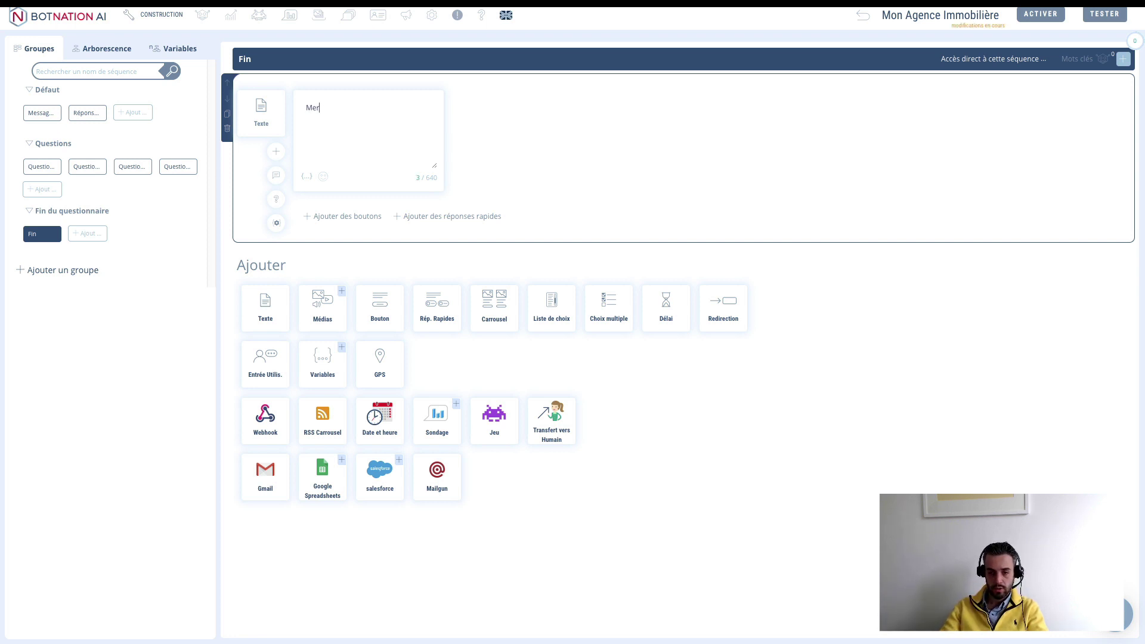
pyautogui.write('ci beaucoup ! Voici')
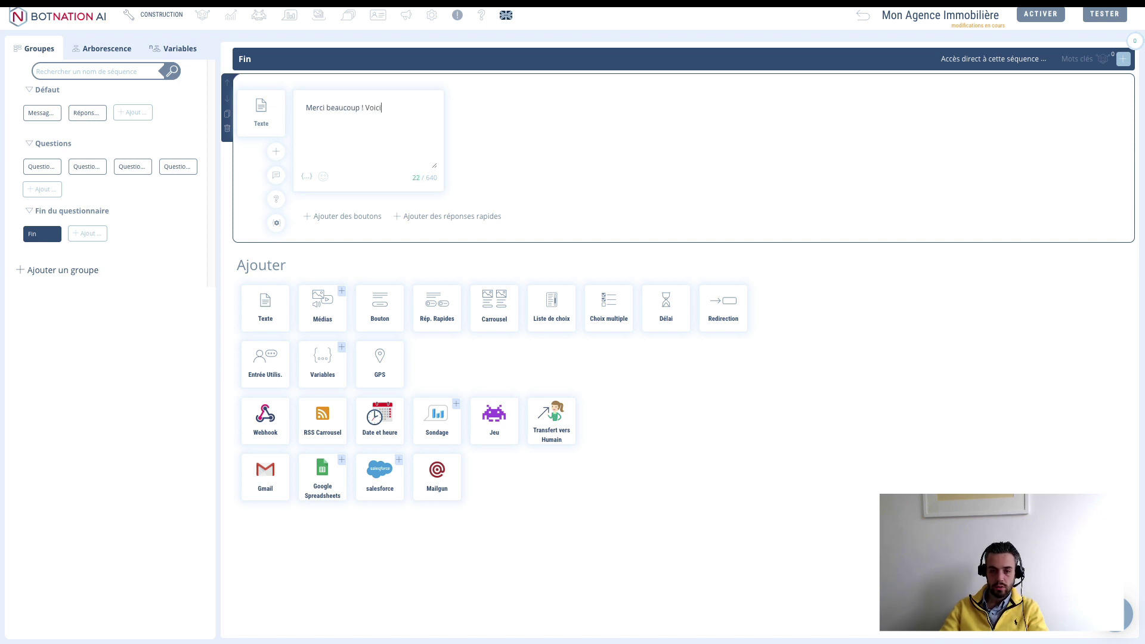
pyautogui.write(" ce que j'ai ")
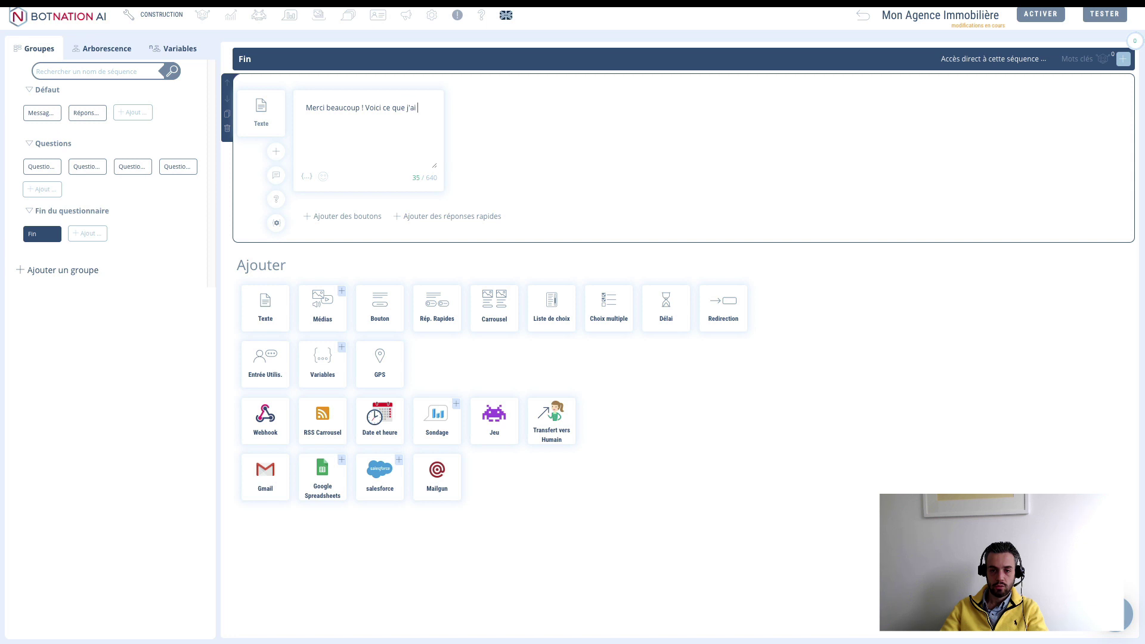
pyautogui.write('noté :  ')
pyautogui.write('Prénom : ')
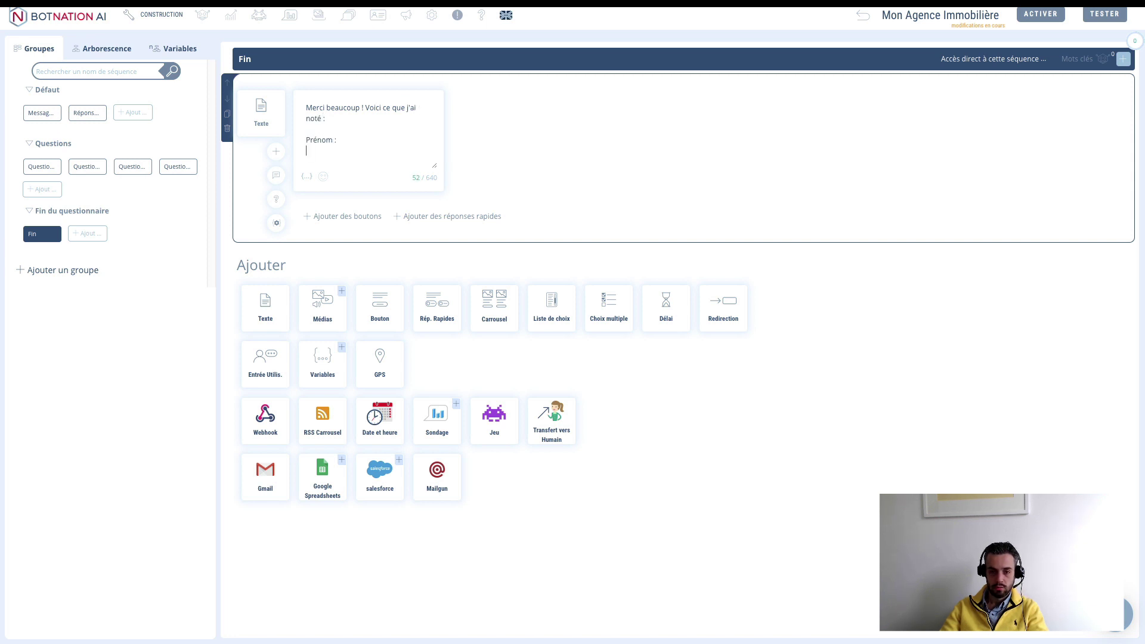
pyautogui.write('Nom :')
pyautogui.press('Return')
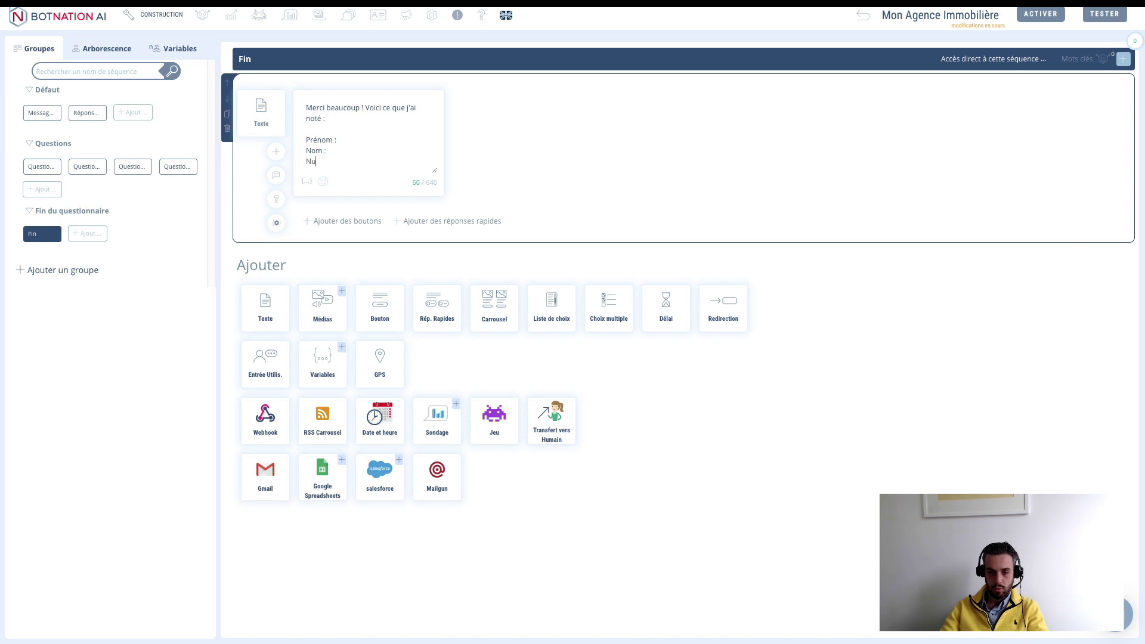
pyautogui.press('Return')
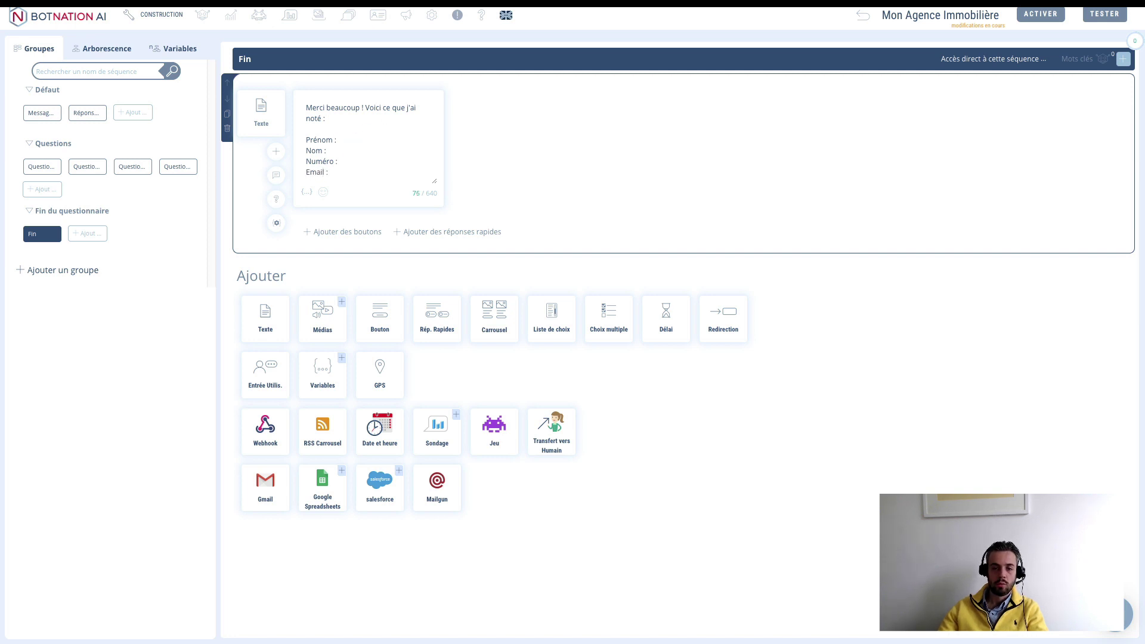
# Step: Insert the PRENOM, NOM, NUMERO and EMAIL variables after their matching summary labels
pyautogui.click(307, 192)
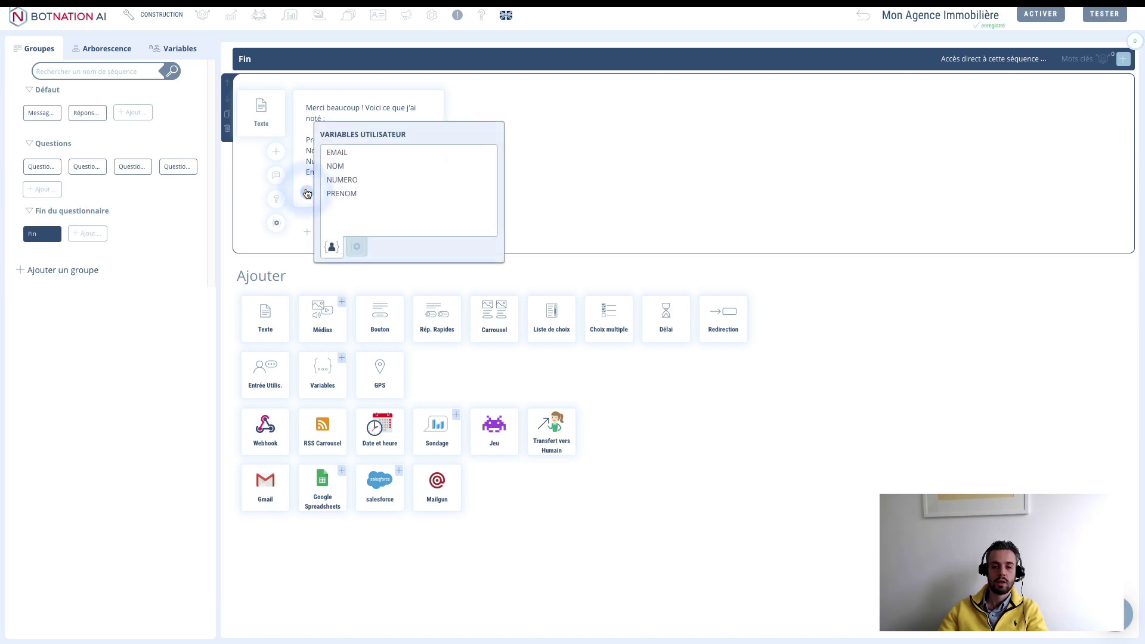
pyautogui.click(341, 193)
pyautogui.click(345, 156)
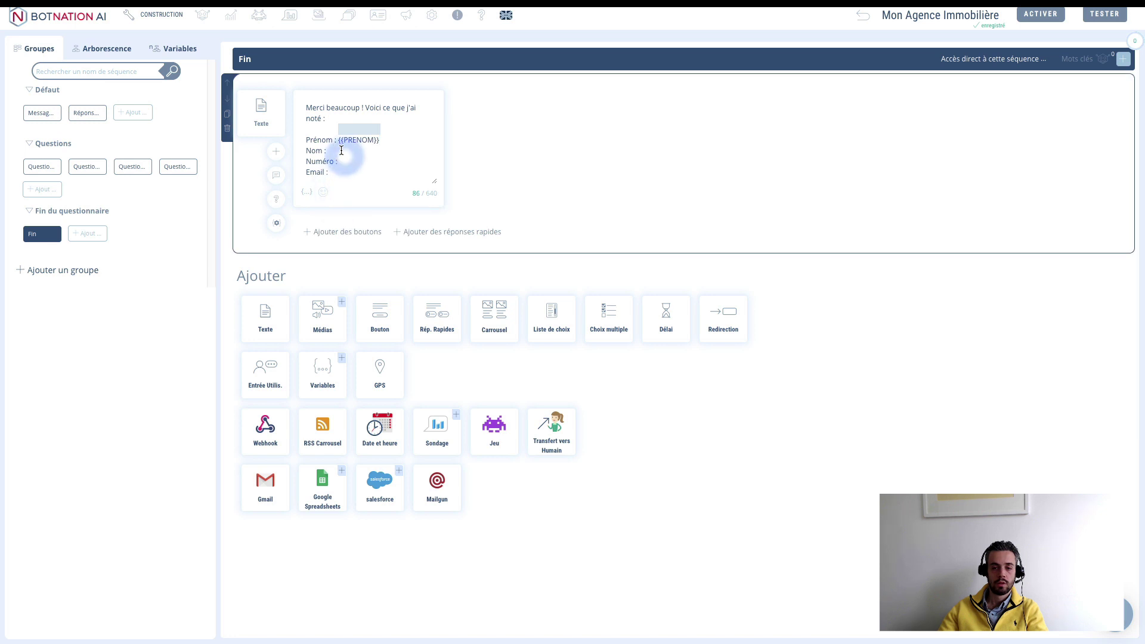
pyautogui.click(307, 192)
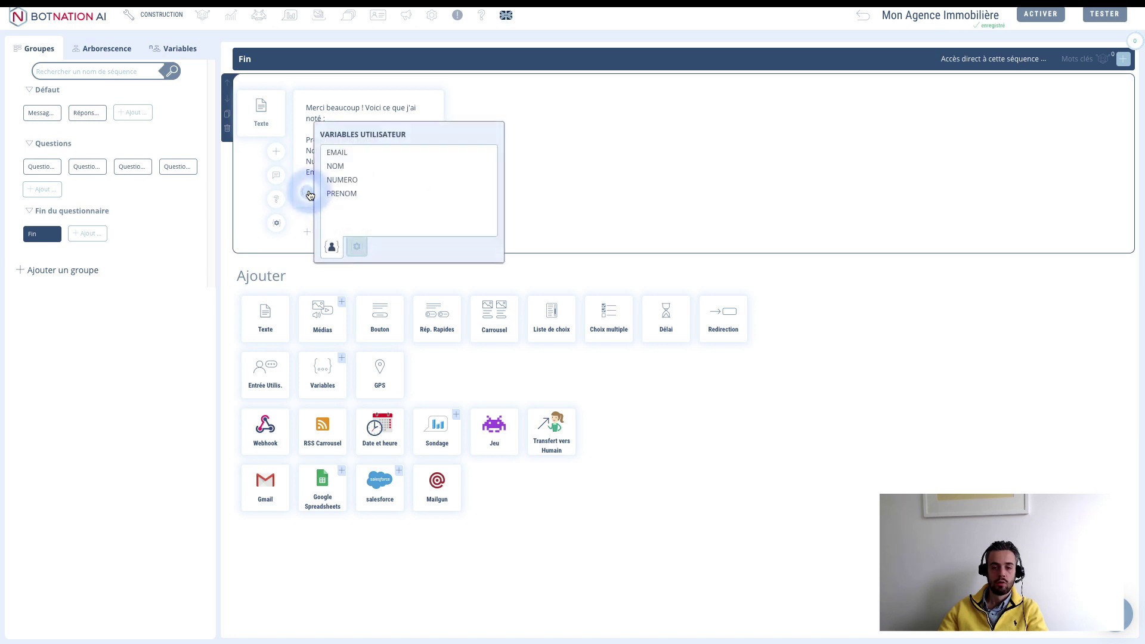
pyautogui.click(336, 167)
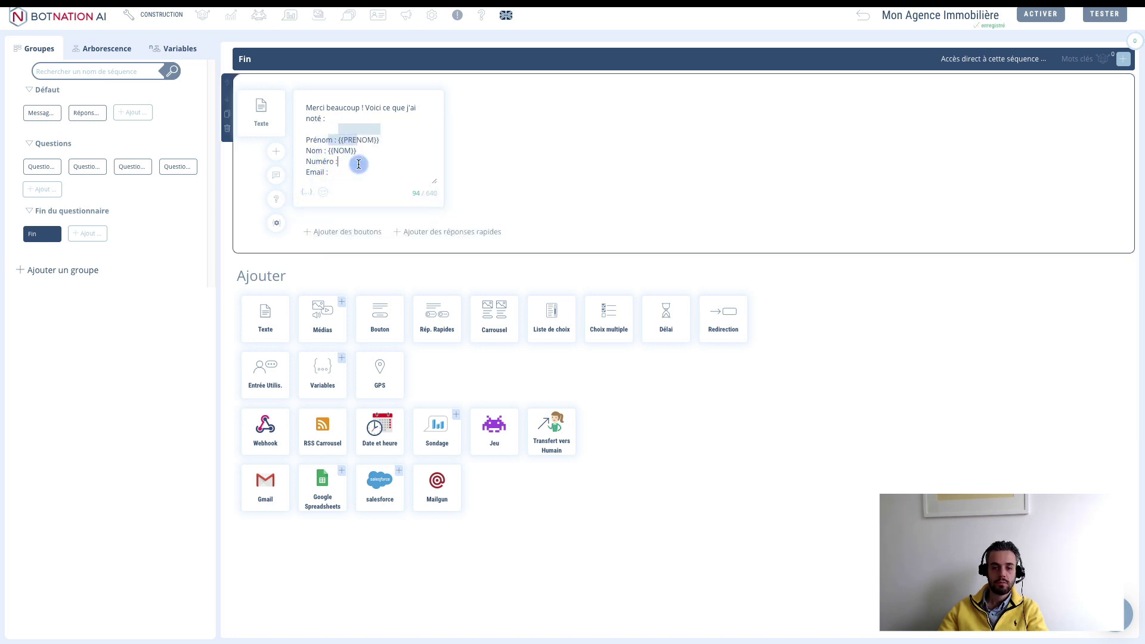
pyautogui.click(358, 164)
pyautogui.click(306, 193)
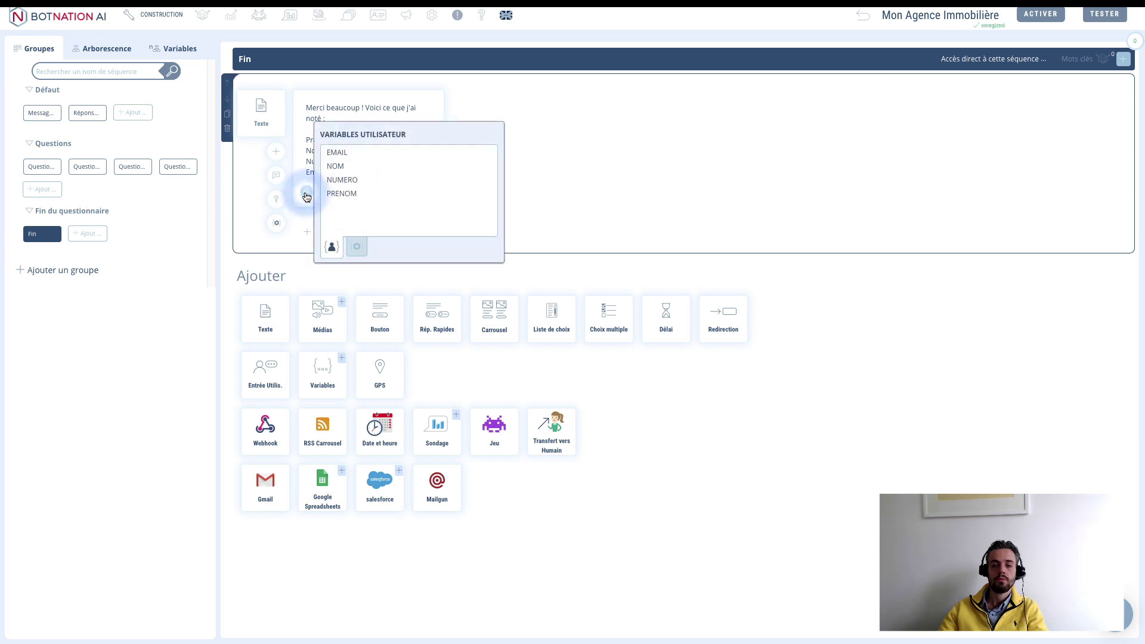
pyautogui.click(334, 180)
pyautogui.click(340, 174)
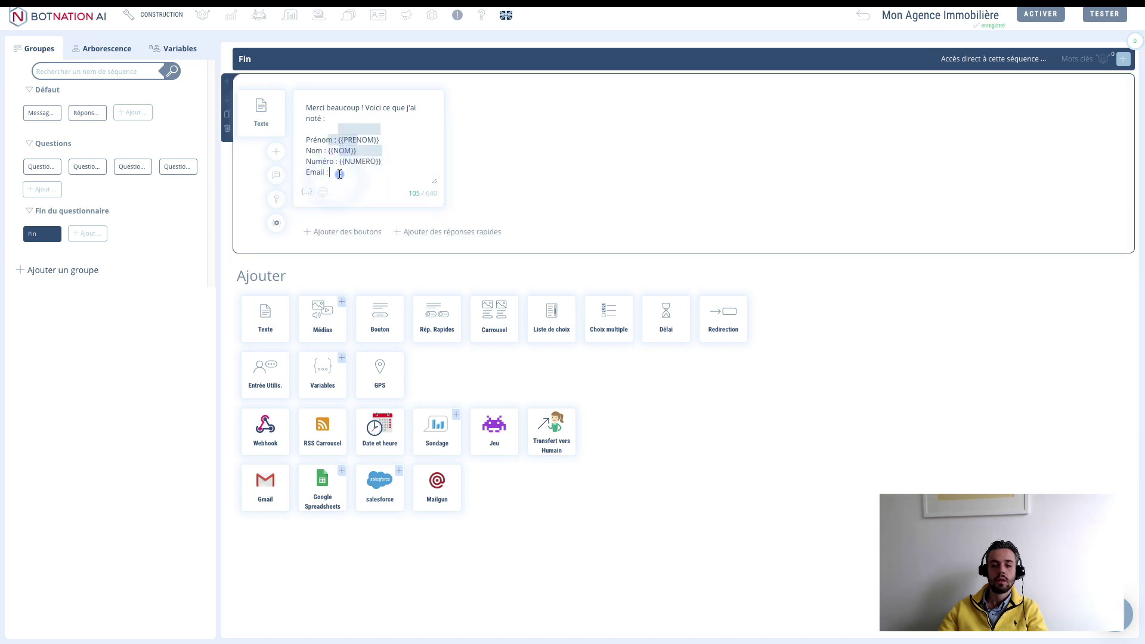
pyautogui.click(306, 192)
pyautogui.click(343, 151)
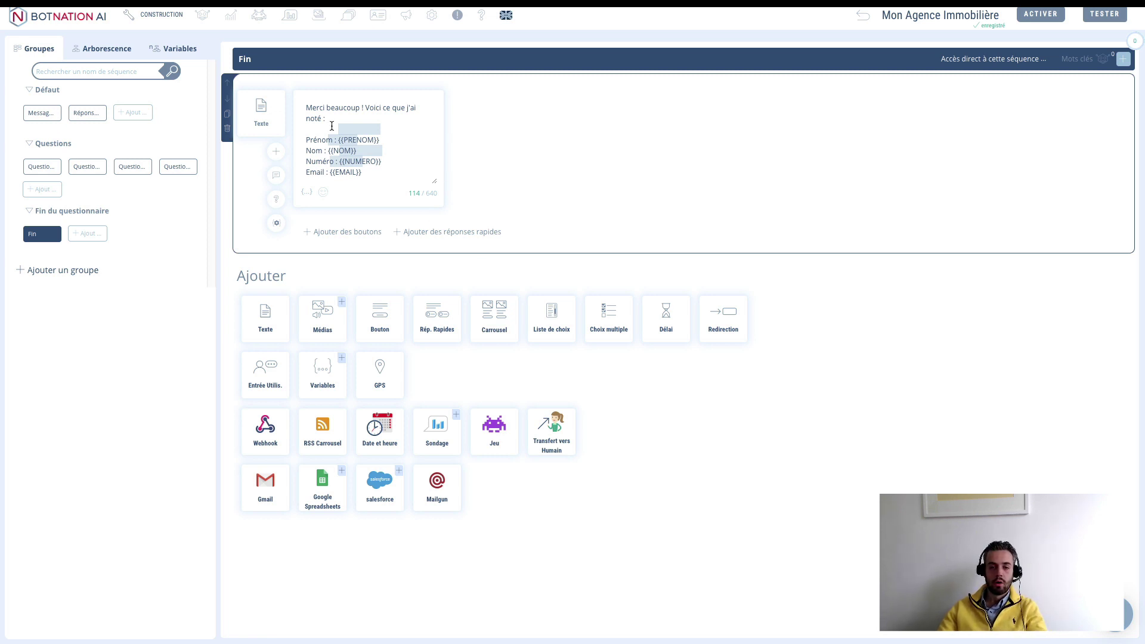
# Step: Add a Google Sheets 'Sauvegarde de données' block after the recap, removing a stray Gmail block
pyautogui.click(268, 486)
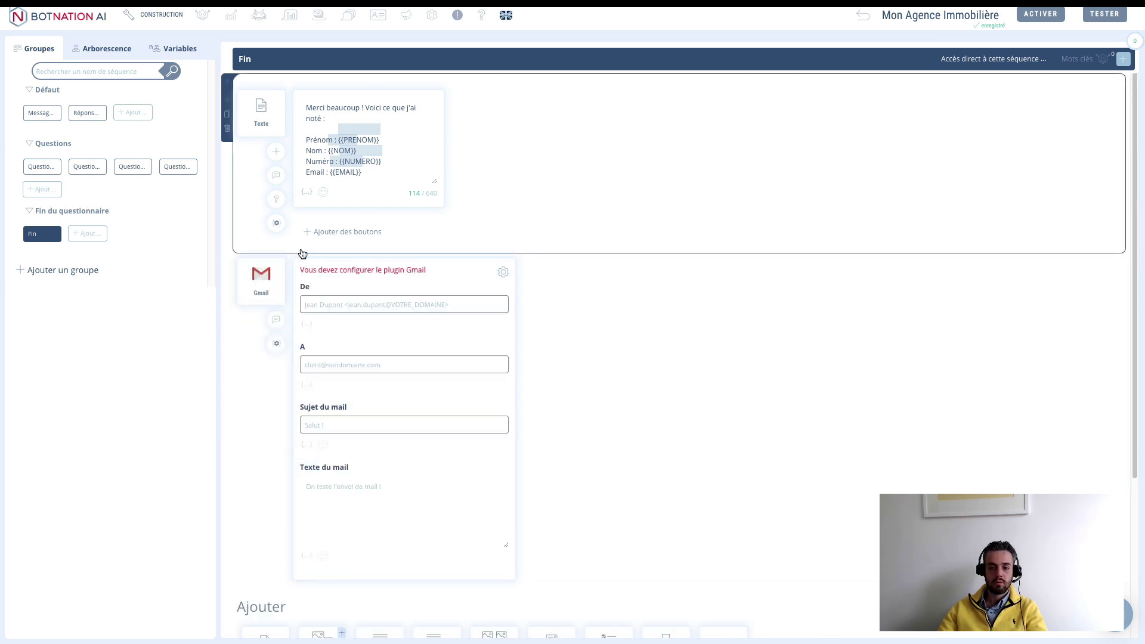
pyautogui.click(228, 306)
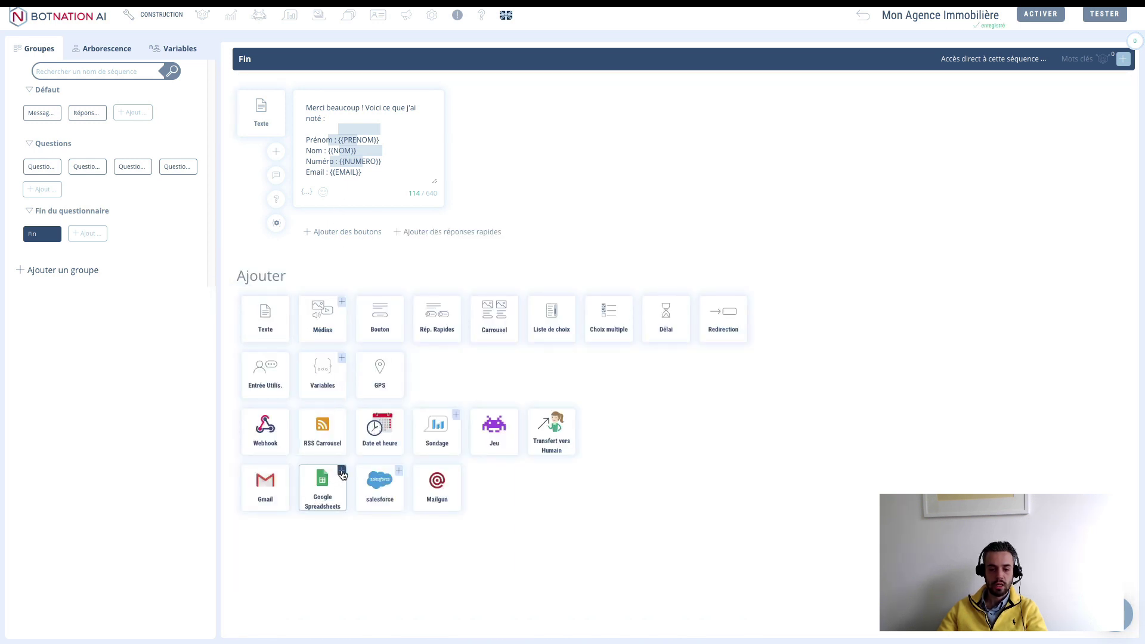
pyautogui.click(342, 474)
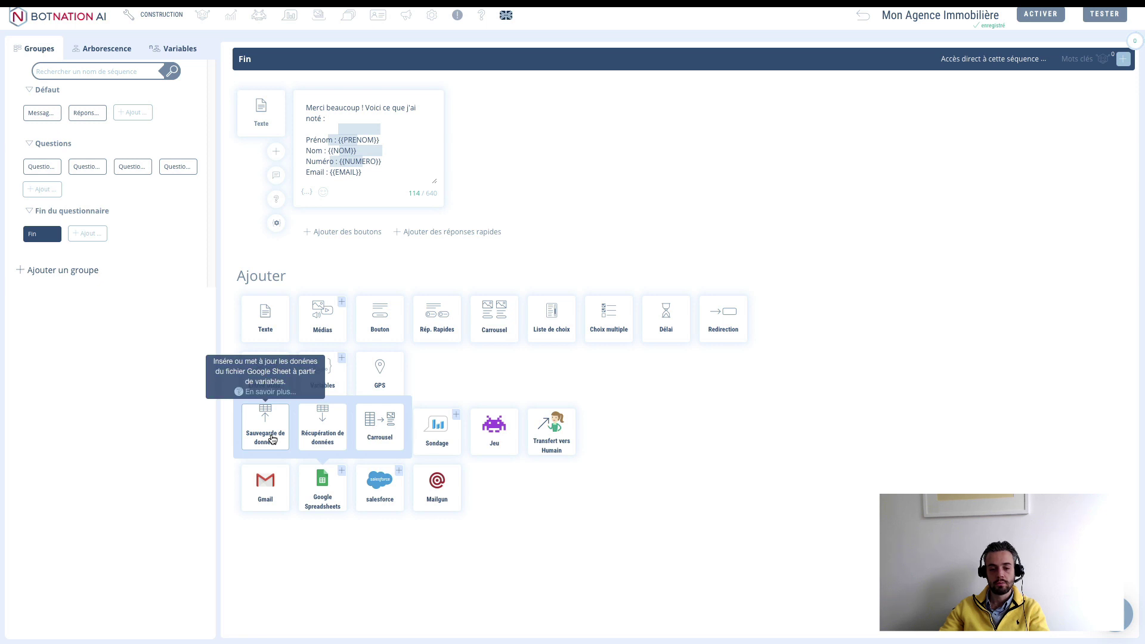
pyautogui.click(272, 440)
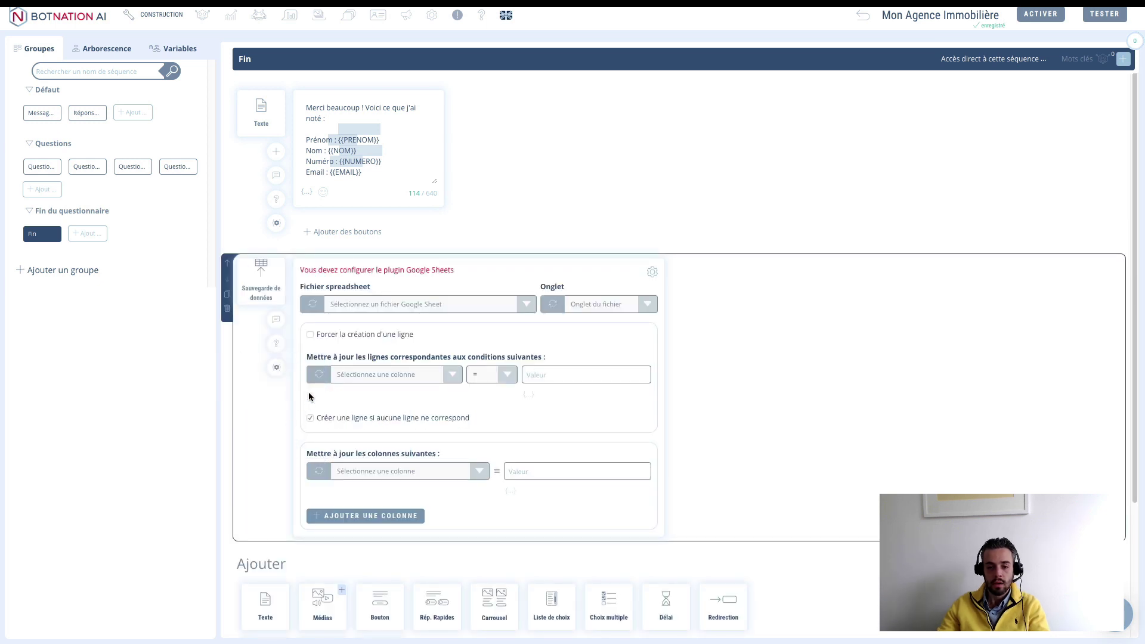
pyautogui.moveTo(382, 3)
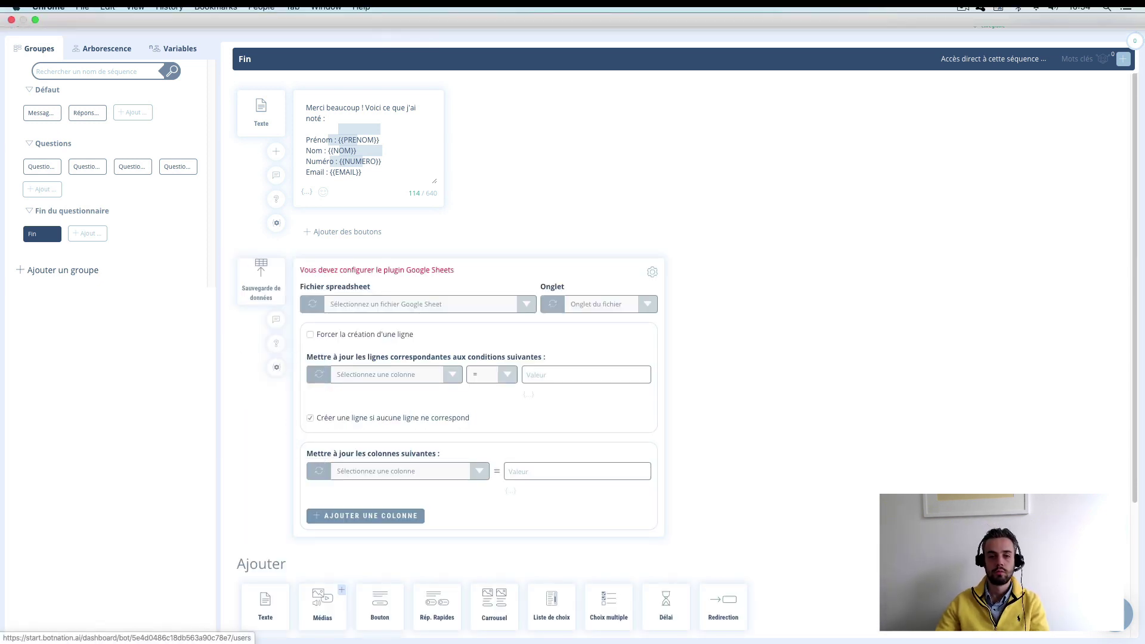
pyautogui.click(36, 19)
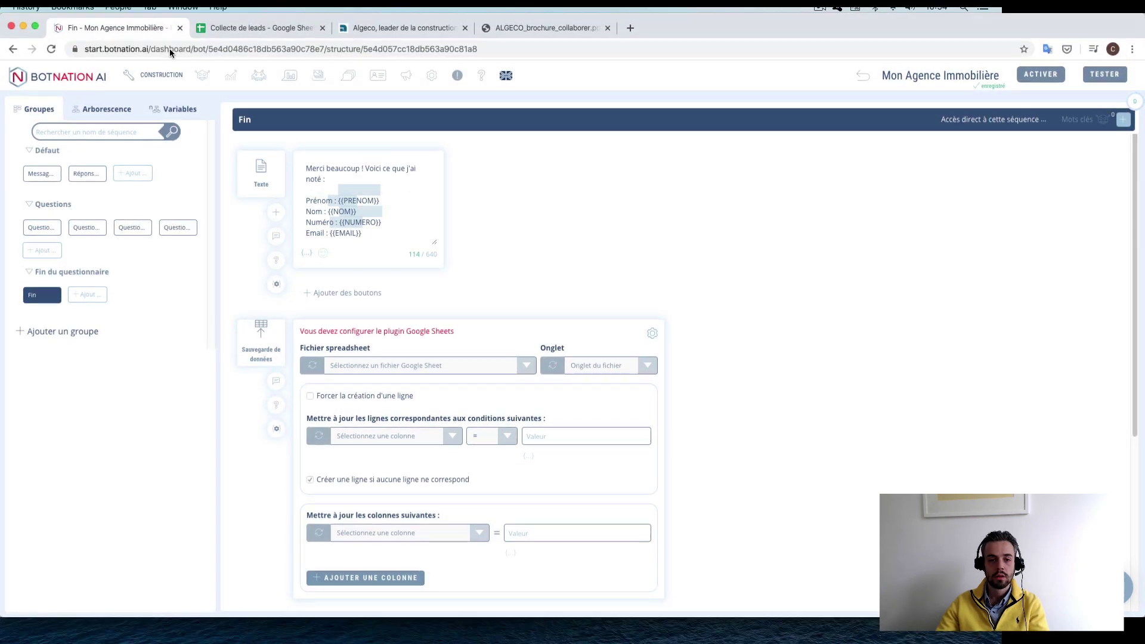
pyautogui.click(232, 30)
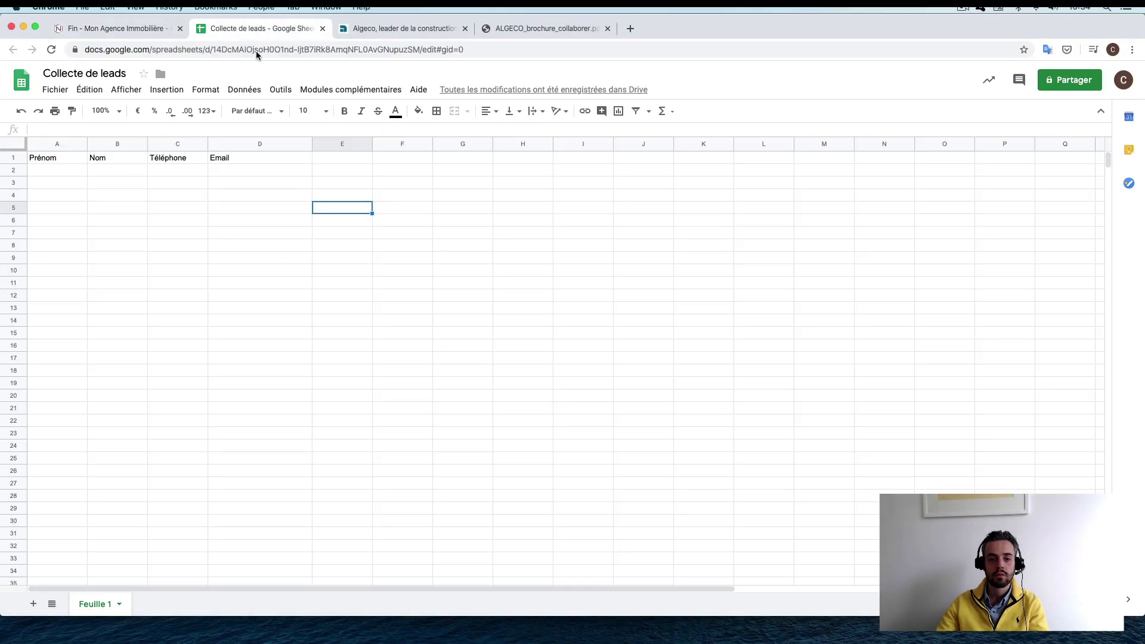
pyautogui.click(59, 157)
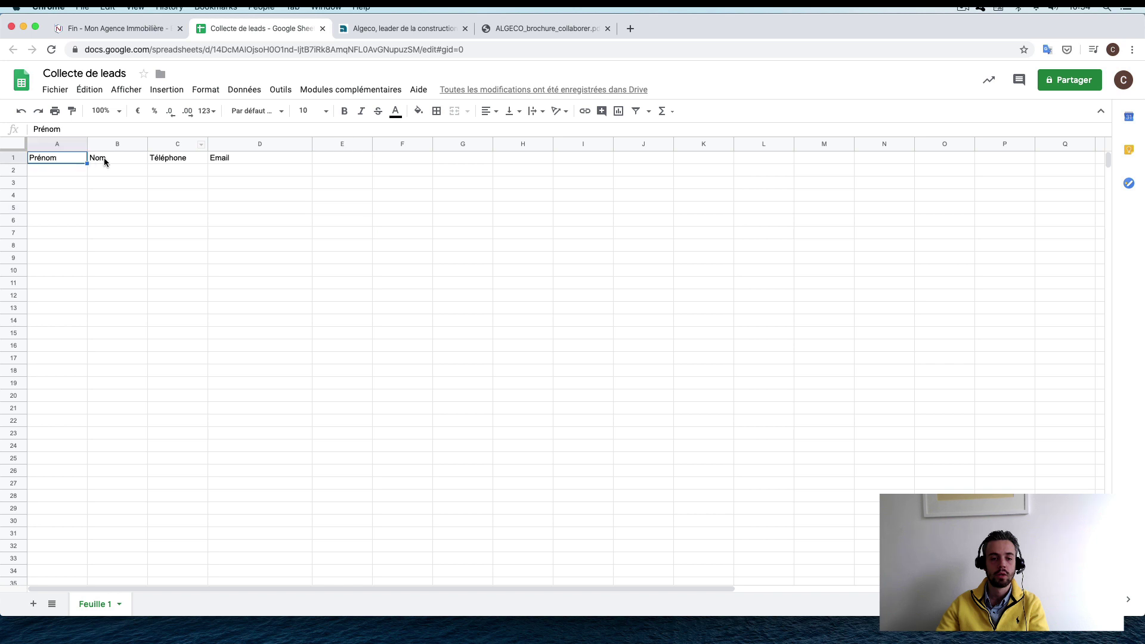
pyautogui.click(102, 159)
pyautogui.click(171, 159)
pyautogui.click(226, 162)
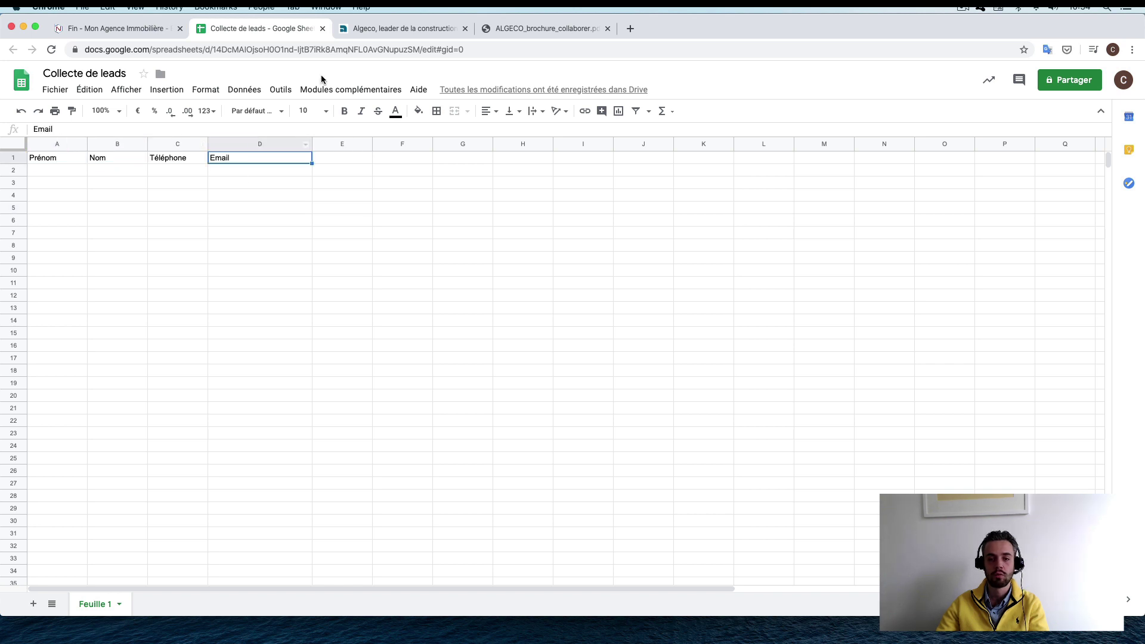
pyautogui.click(131, 30)
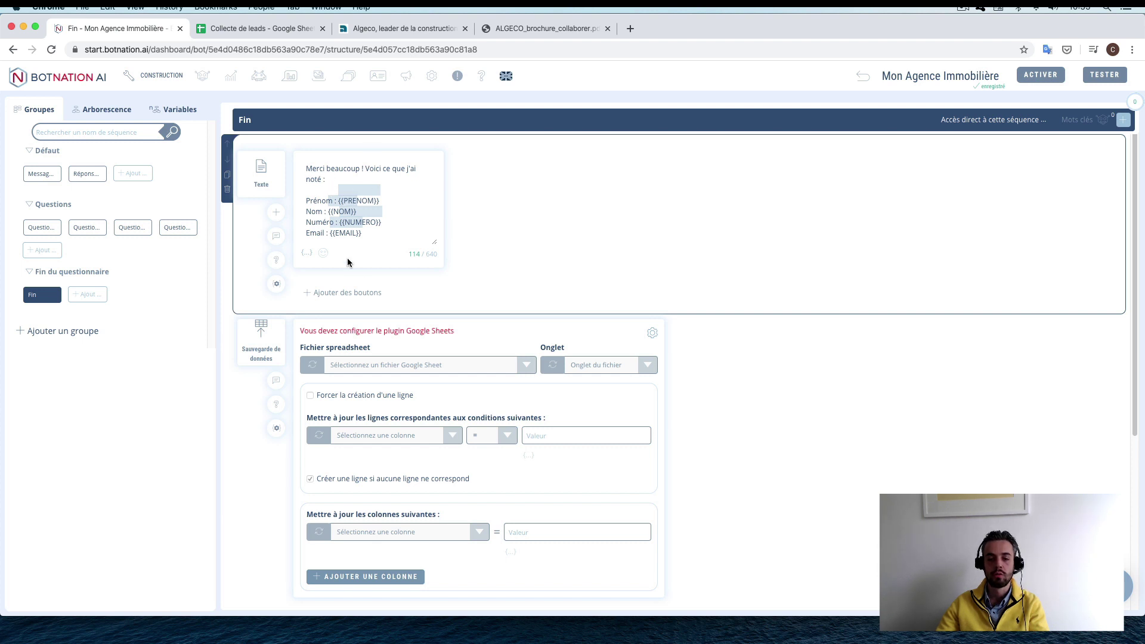
pyautogui.scroll(-1, 515, 263)
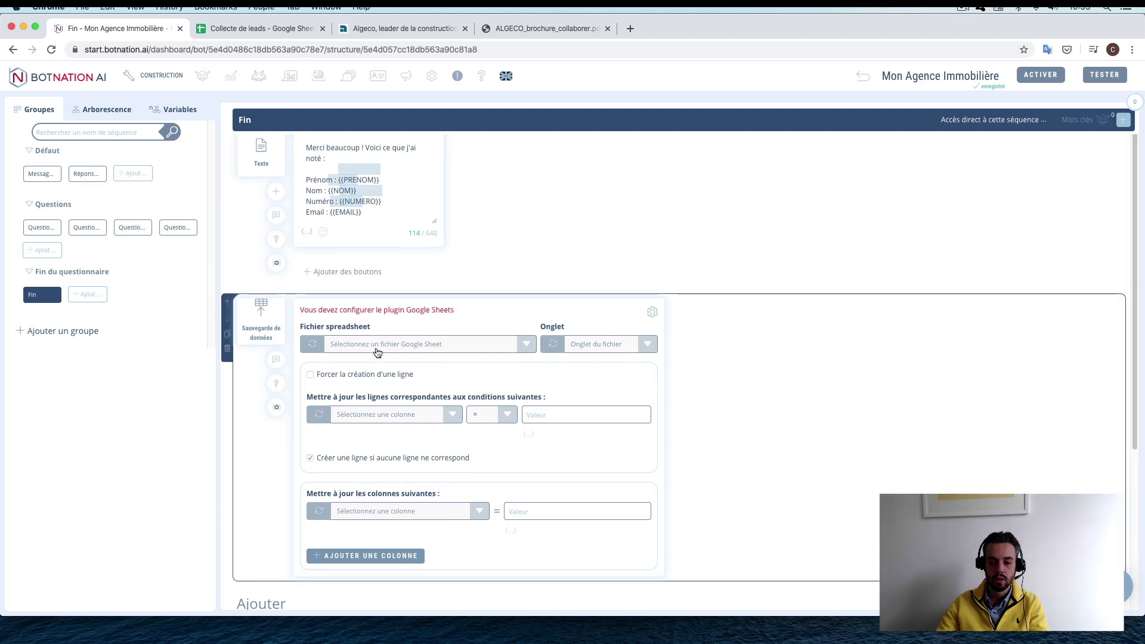
pyautogui.doubleClick(414, 347)
pyautogui.click(498, 350)
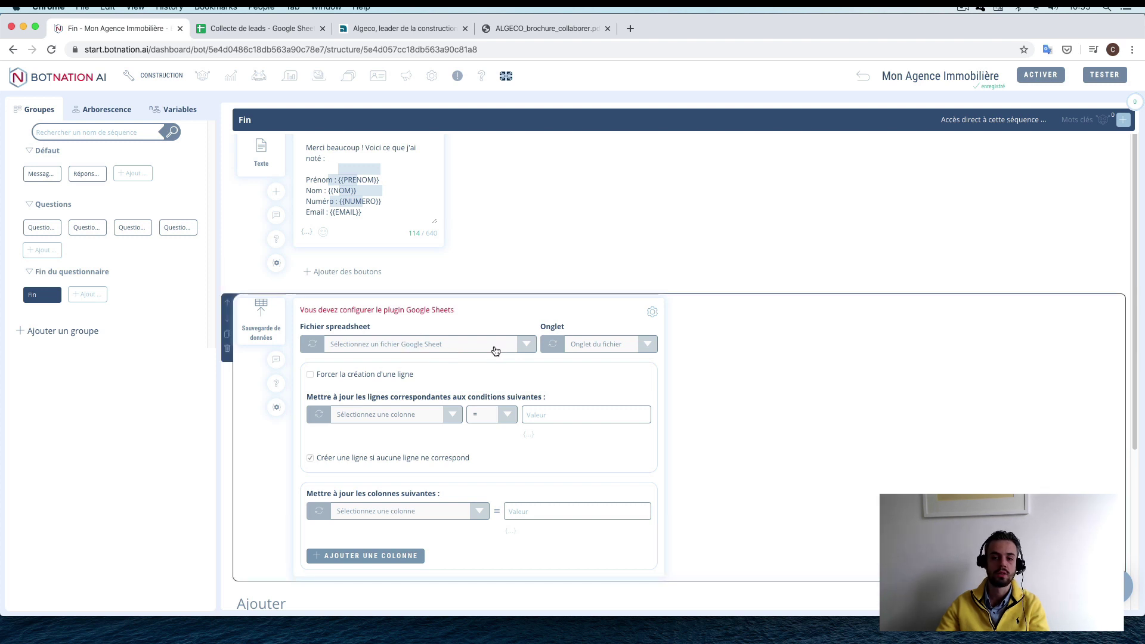
pyautogui.scroll(1, 495, 351)
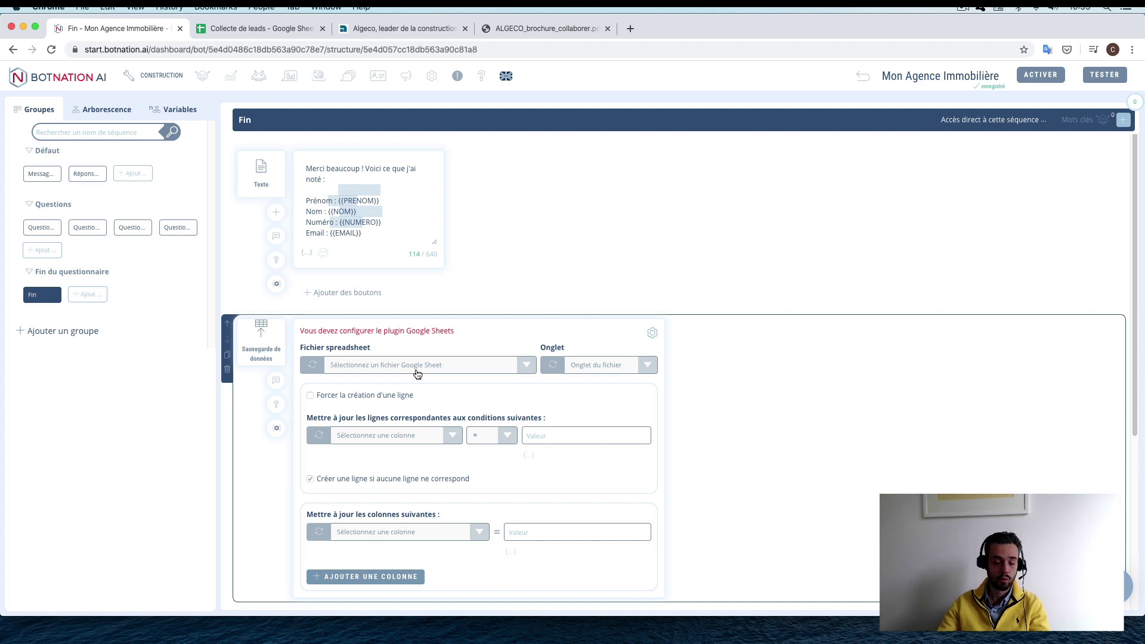
# Step: Go to the chatbot's Plugins settings and highlight the Google Sheets access and Compte Gmail sections
pyautogui.click(434, 80)
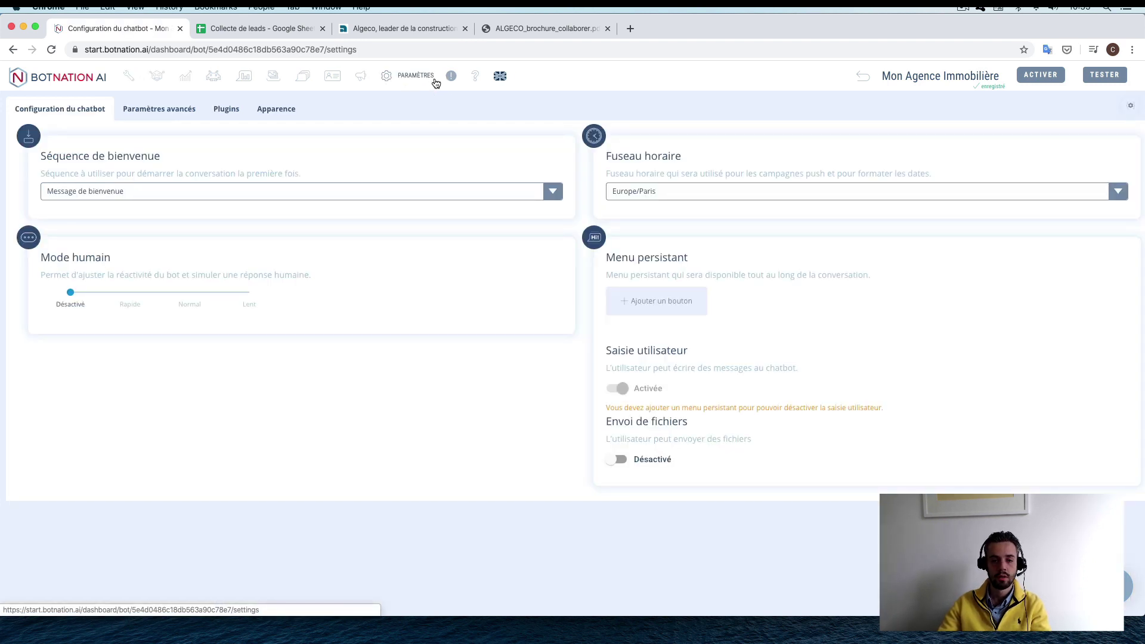
pyautogui.click(232, 113)
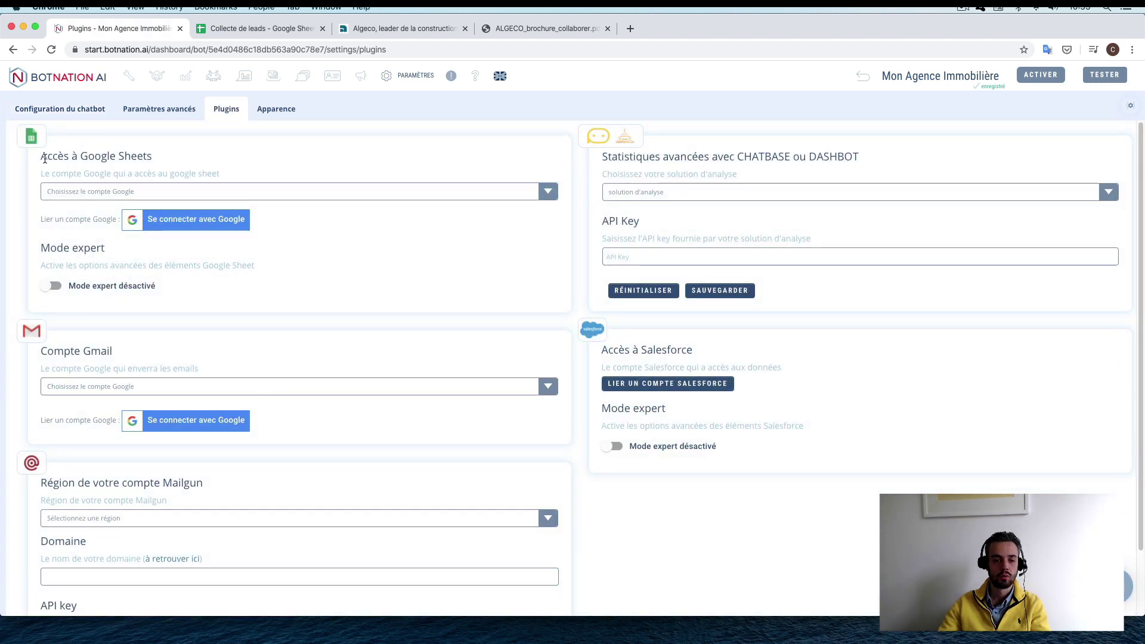
pyautogui.moveTo(53, 156); pyautogui.dragTo(153, 156)
pyautogui.click(147, 156)
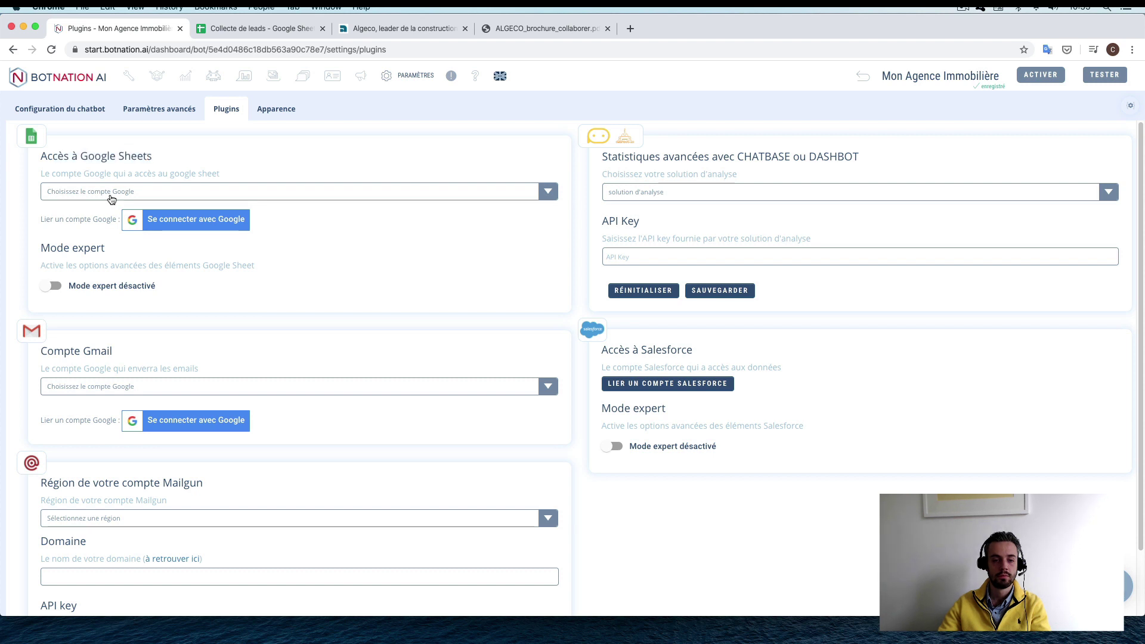
pyautogui.moveTo(45, 349); pyautogui.dragTo(117, 352)
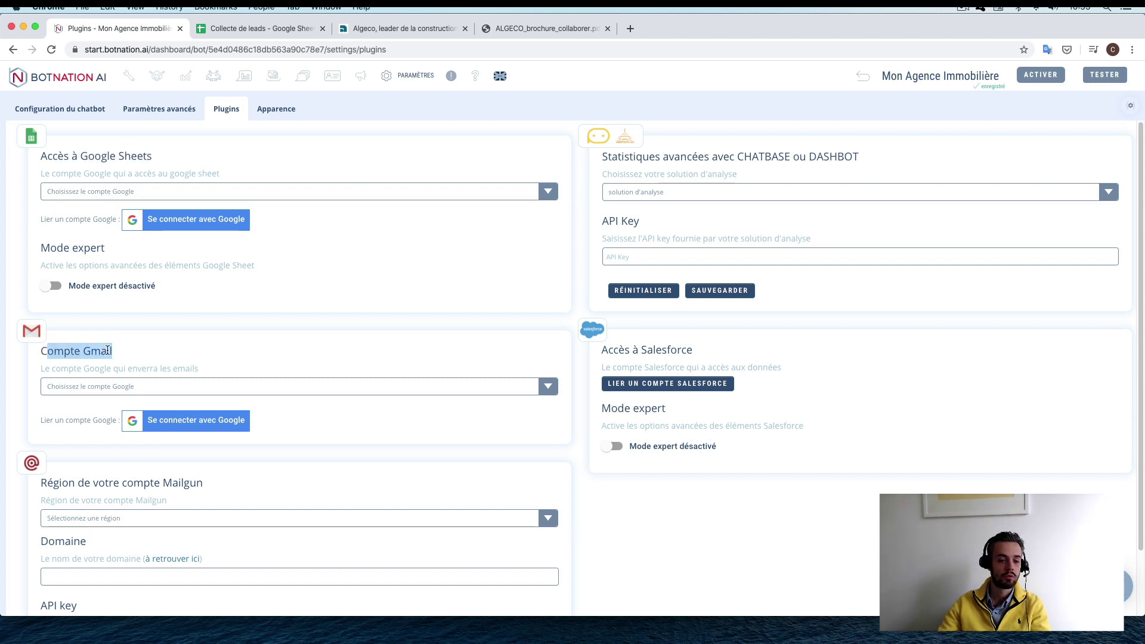
pyautogui.click(107, 351)
# Step: Choose the work account for Google Sheets access and start Se connecter avec Google
pyautogui.click(110, 197)
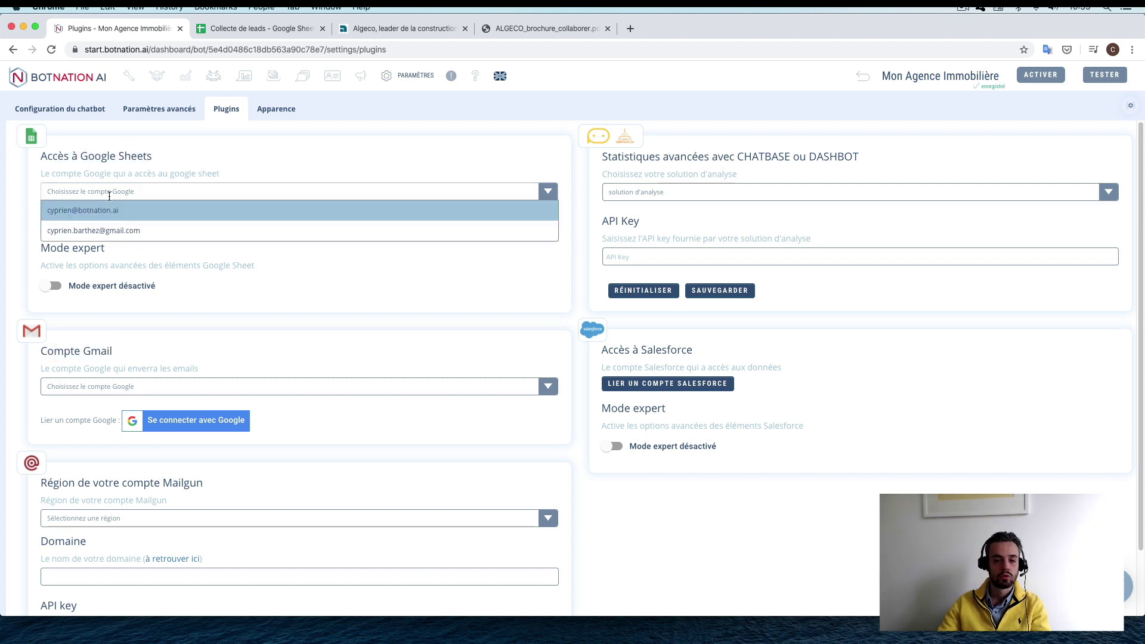
pyautogui.click(106, 208)
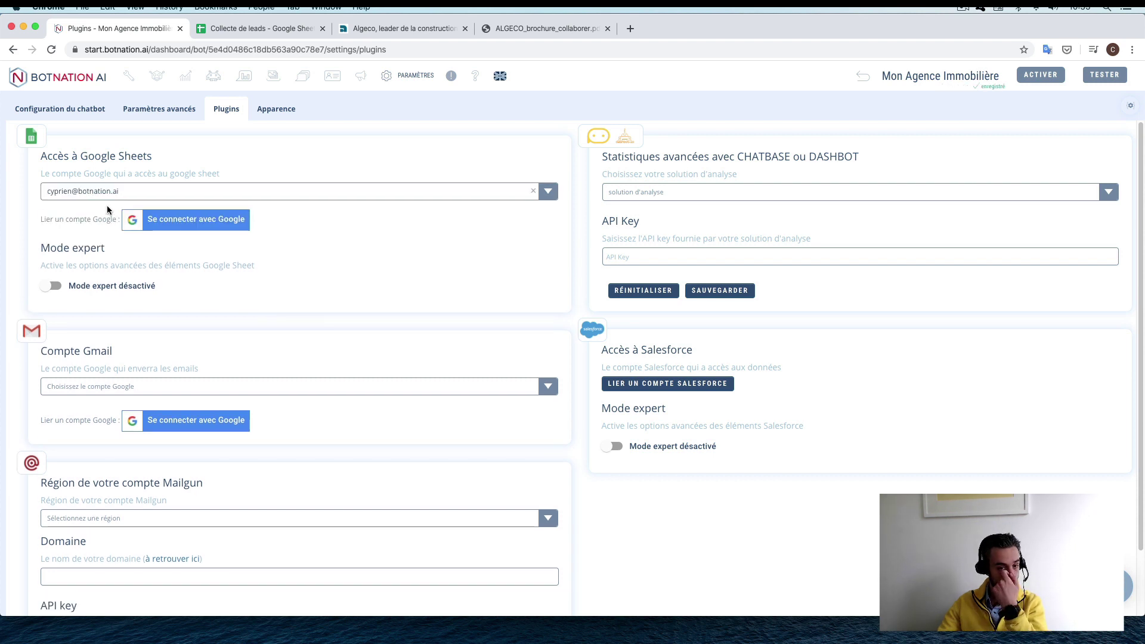
pyautogui.click(197, 230)
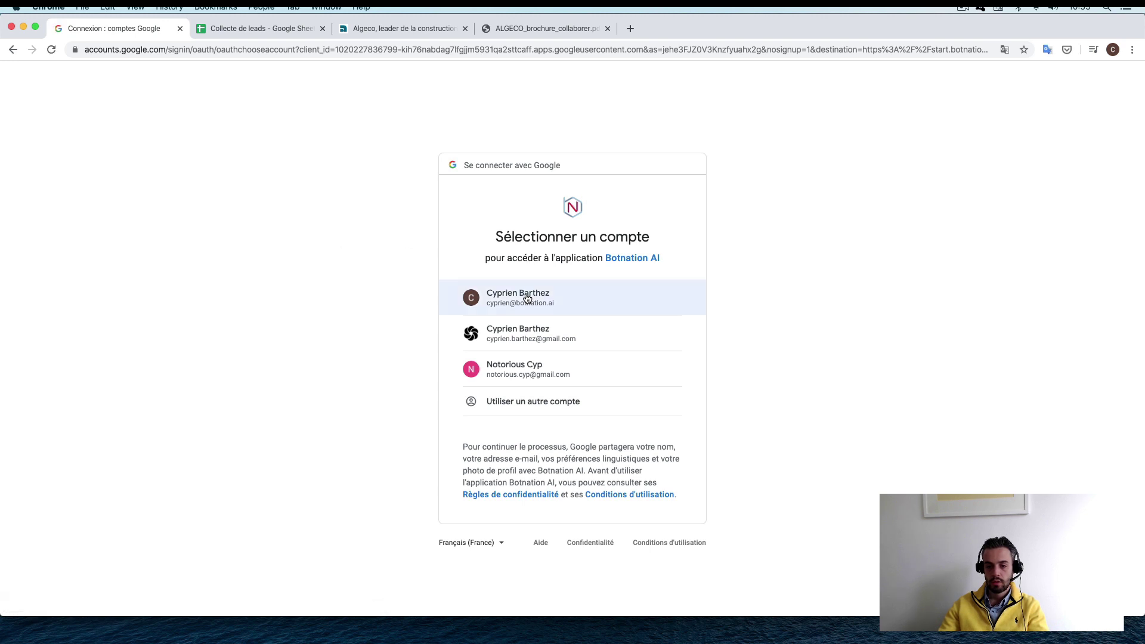
# Step: Pick the first Google account and grant Botnation AI access with Autoriser
pyautogui.click(527, 298)
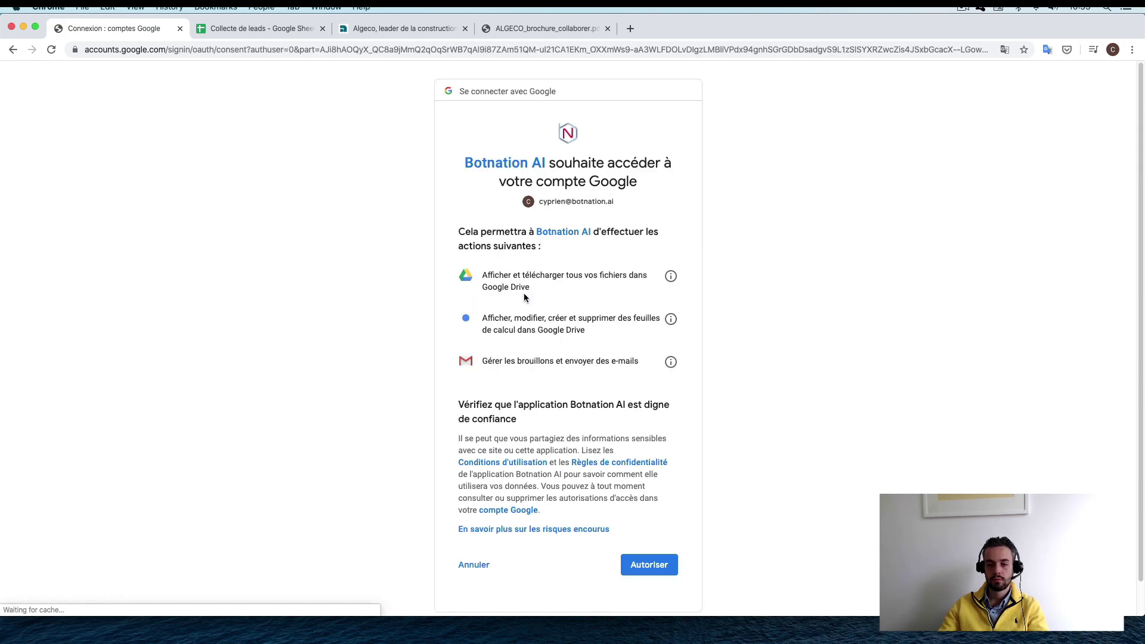
pyautogui.click(642, 564)
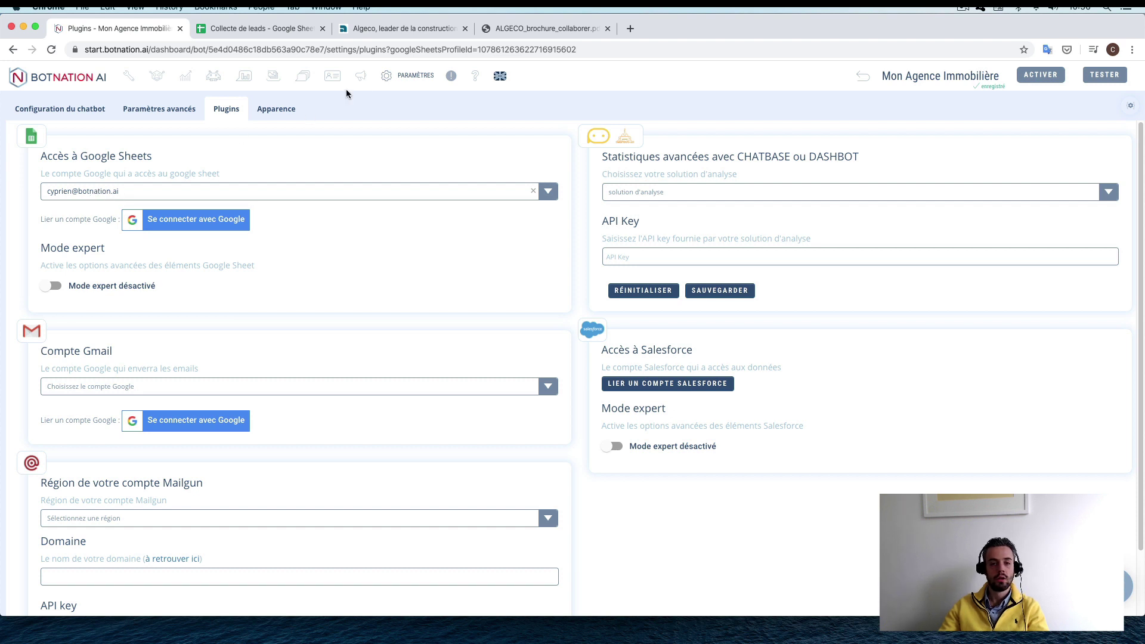
# Step: Append 'dans les plus brefs délais !' and a 'Bonne journée' sign-off to the Fin message
pyautogui.click(125, 78)
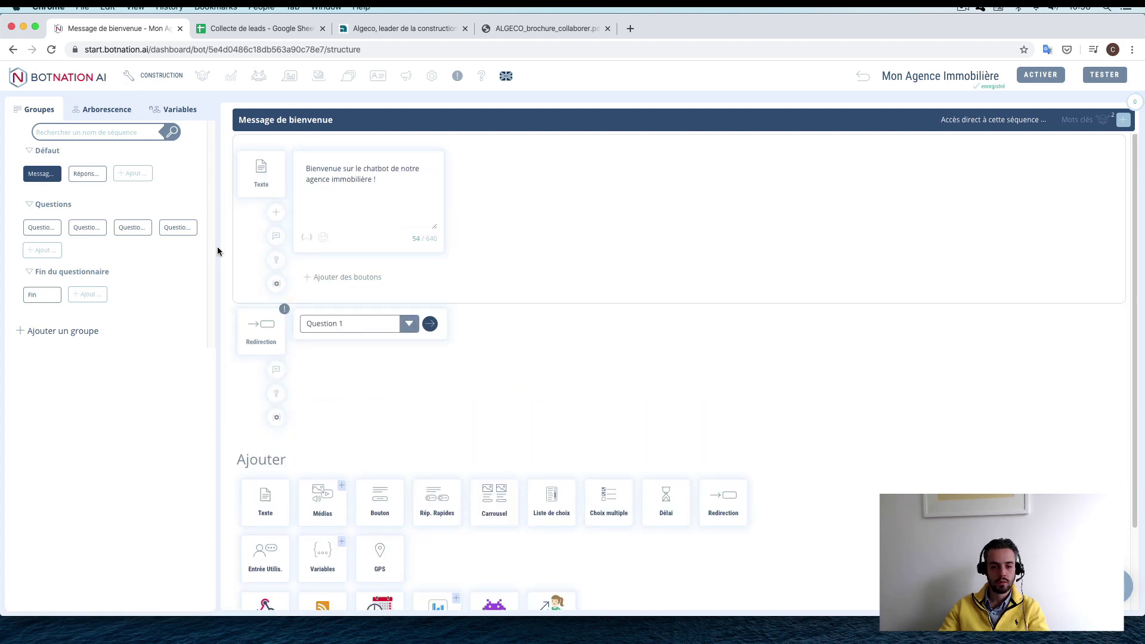
pyautogui.click(37, 293)
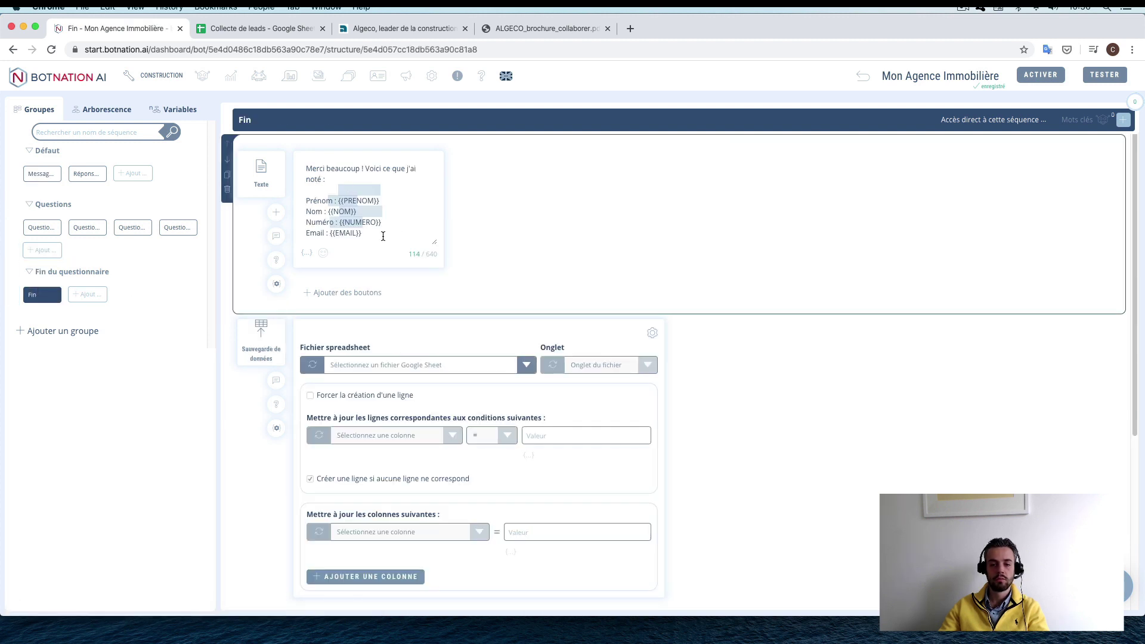
pyautogui.click(381, 233)
pyautogui.press('Return')
pyautogui.press('Return')
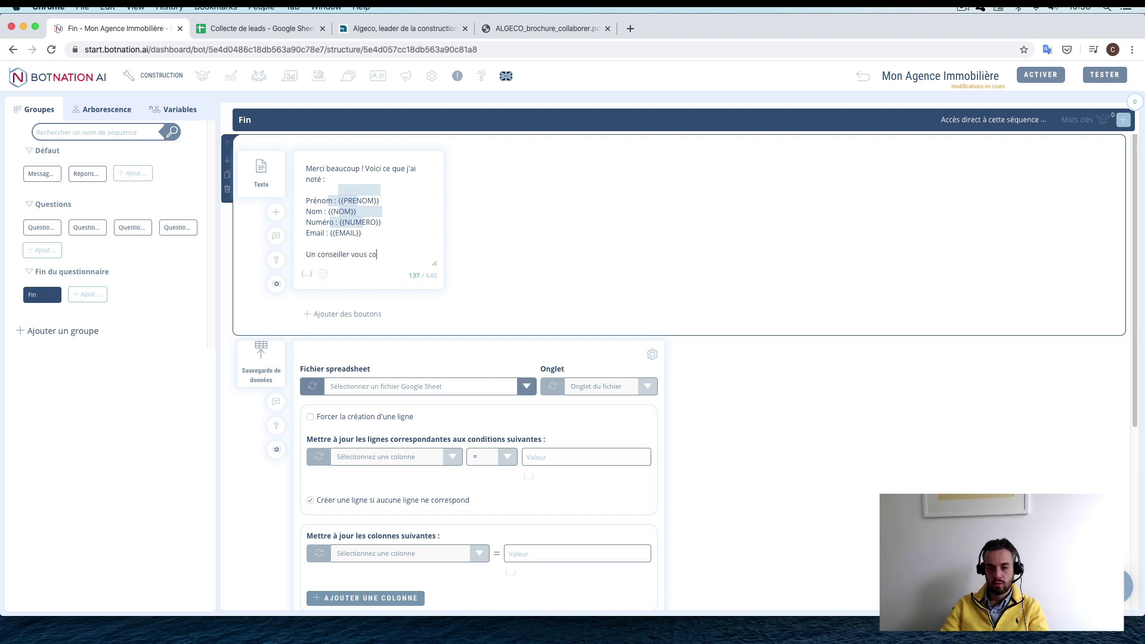
pyautogui.write('dans les plus brefs d')
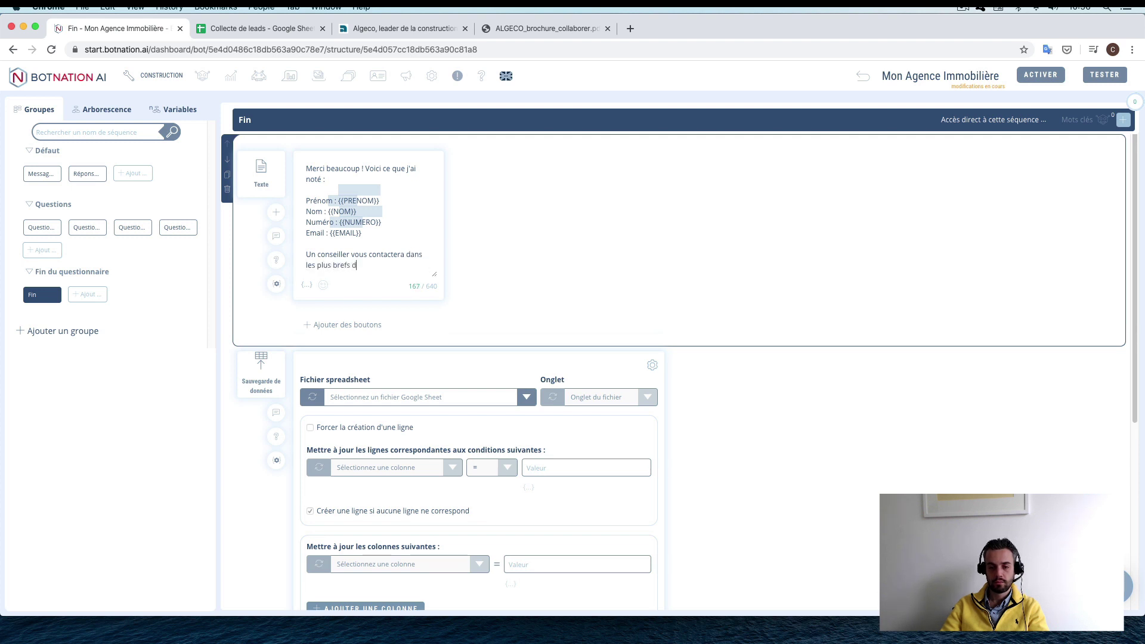
pyautogui.write('élais !')
pyautogui.press('Return')
pyautogui.press('Return')
pyautogui.write('Bonne journée')
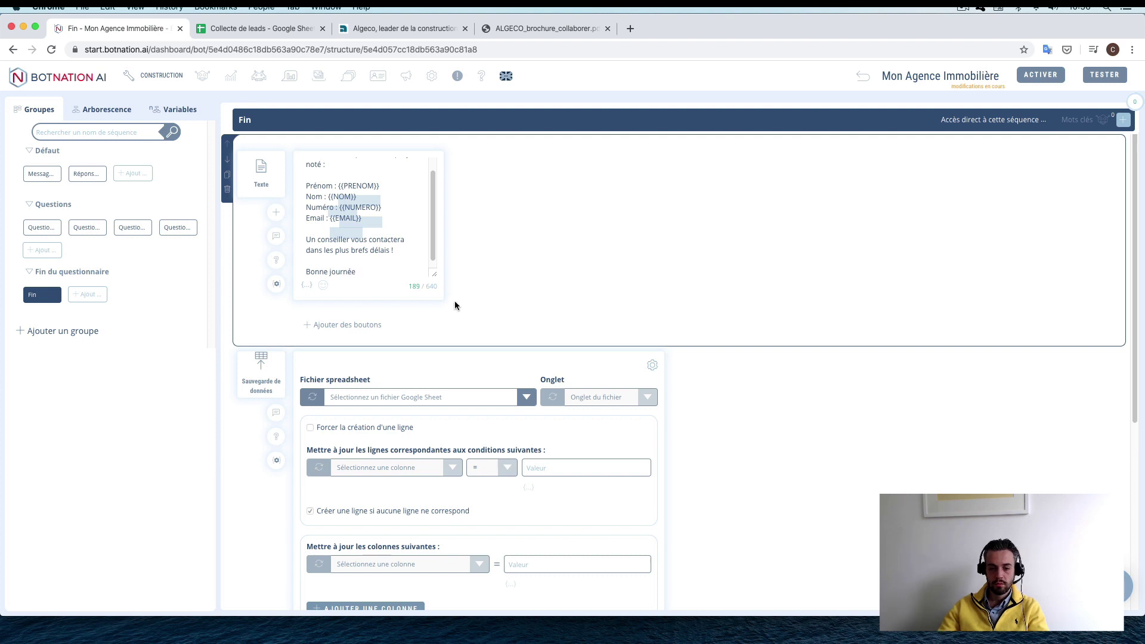
# Step: Set the save block's Fichier spreadsheet to Collecte de leads and view that sheet
pyautogui.scroll(-2, 426, 319)
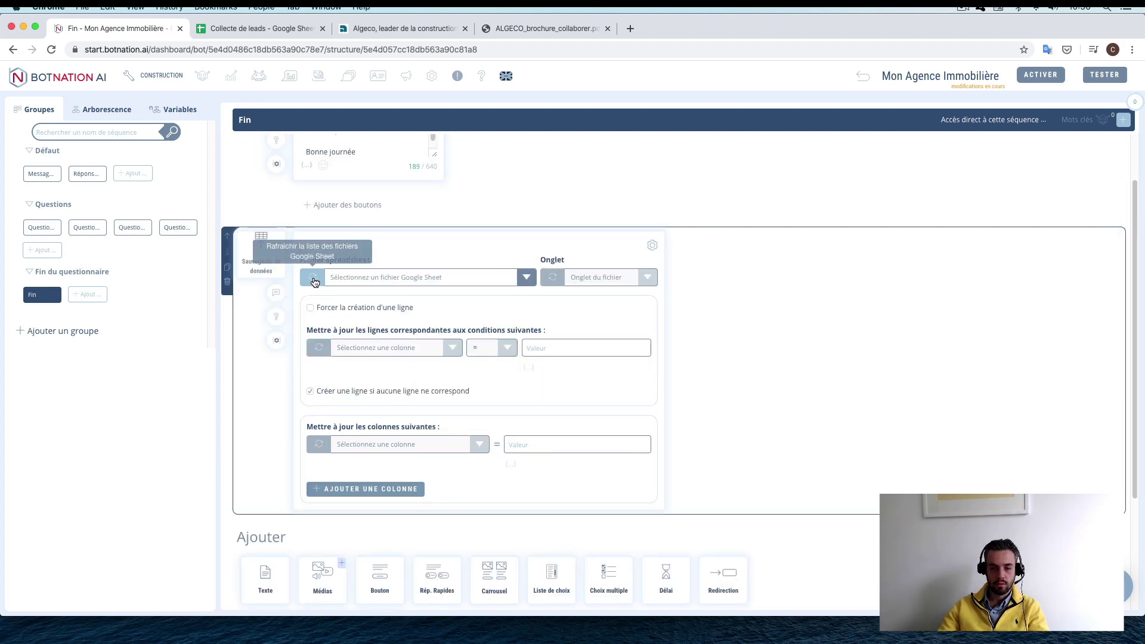
pyautogui.click(368, 278)
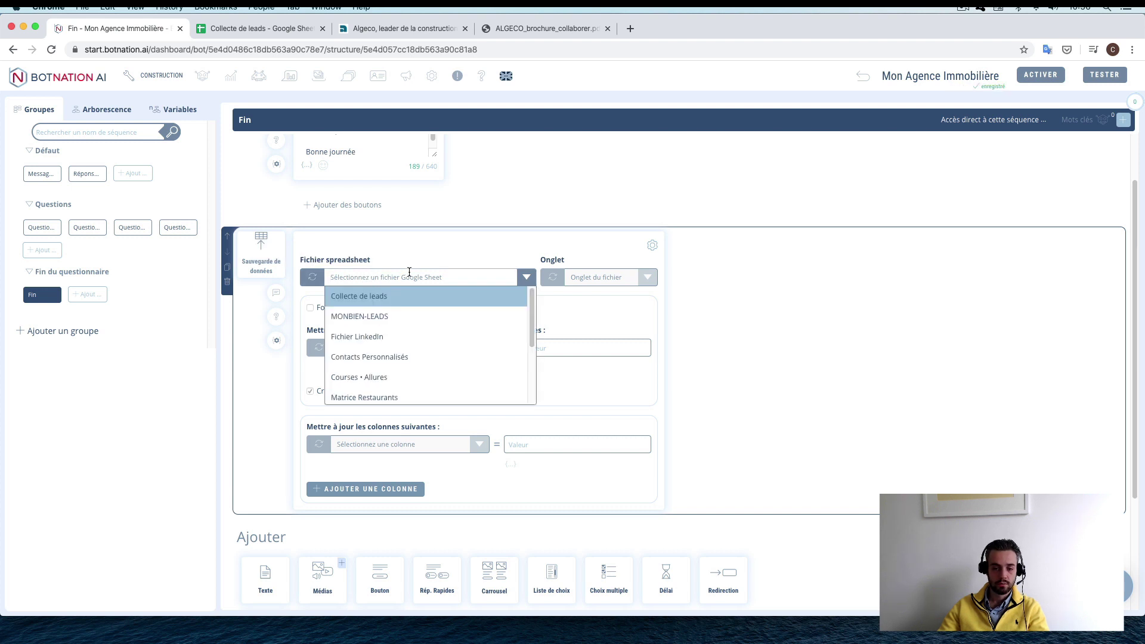
pyautogui.click(355, 304)
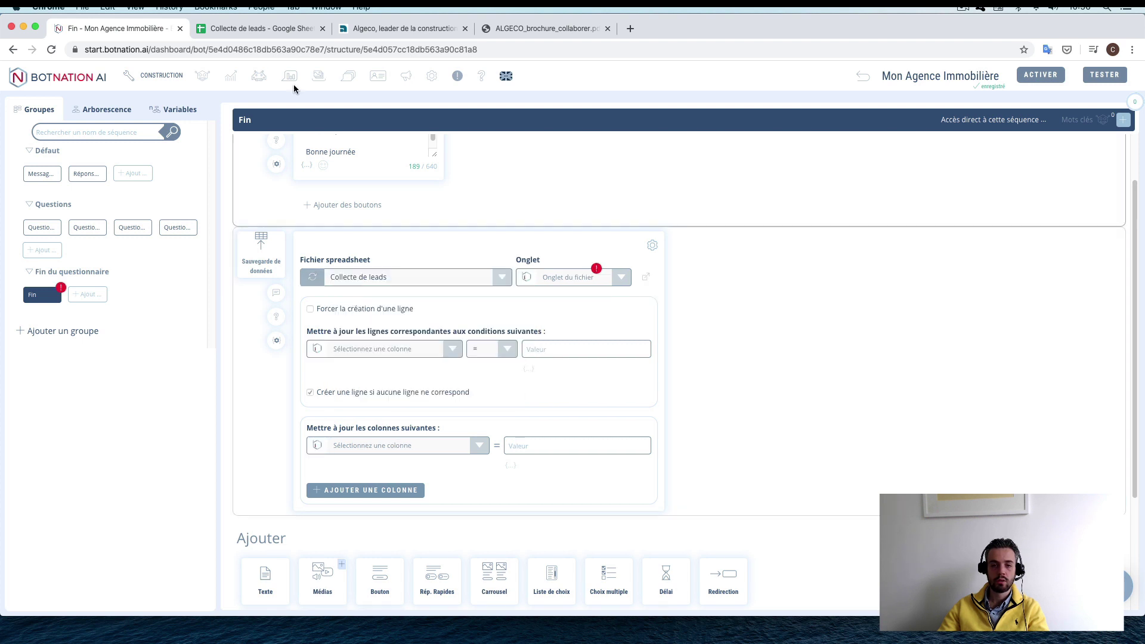
pyautogui.click(230, 30)
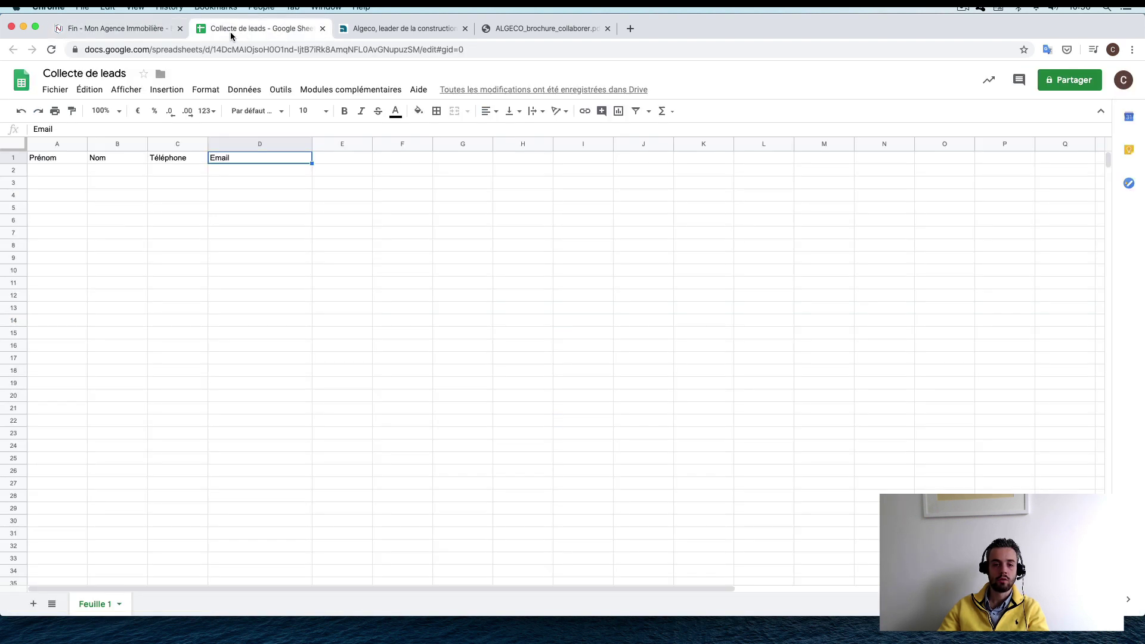
# Step: Rename the Feuille 1 sheet of Collecte de leads to Formulaires
pyautogui.click(130, 30)
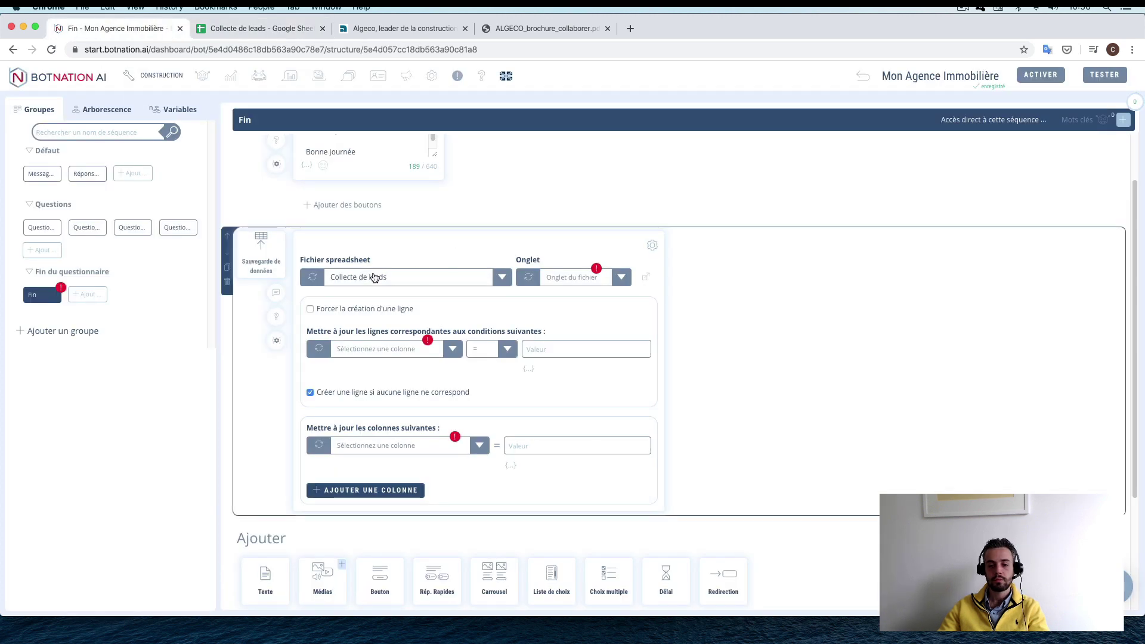
pyautogui.click(263, 32)
pyautogui.rightClick(95, 615)
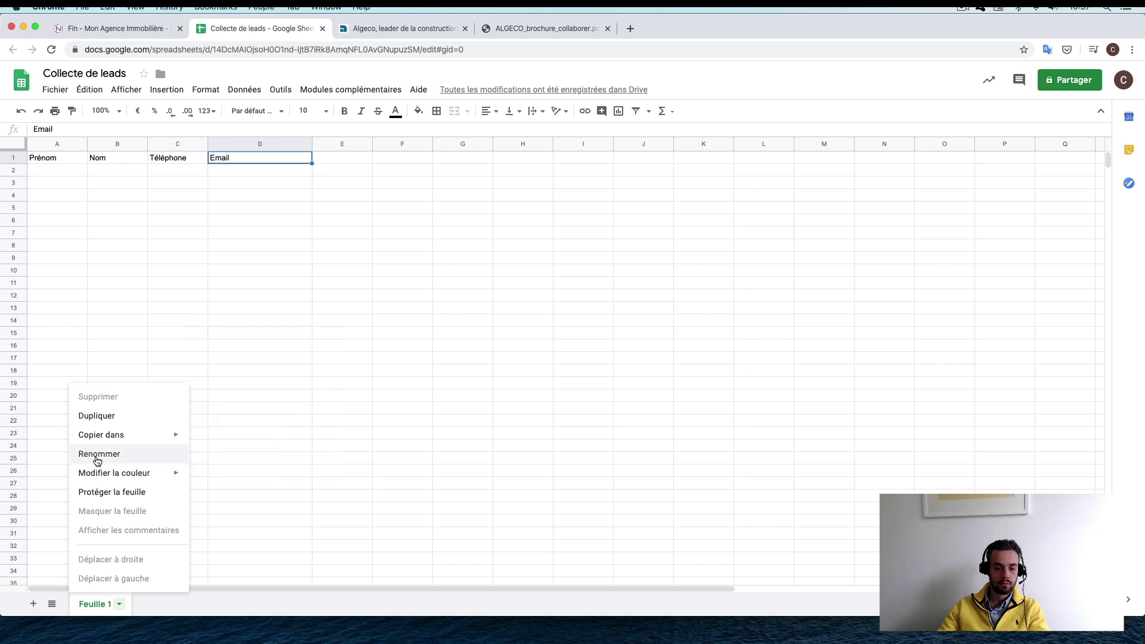
pyautogui.click(98, 456)
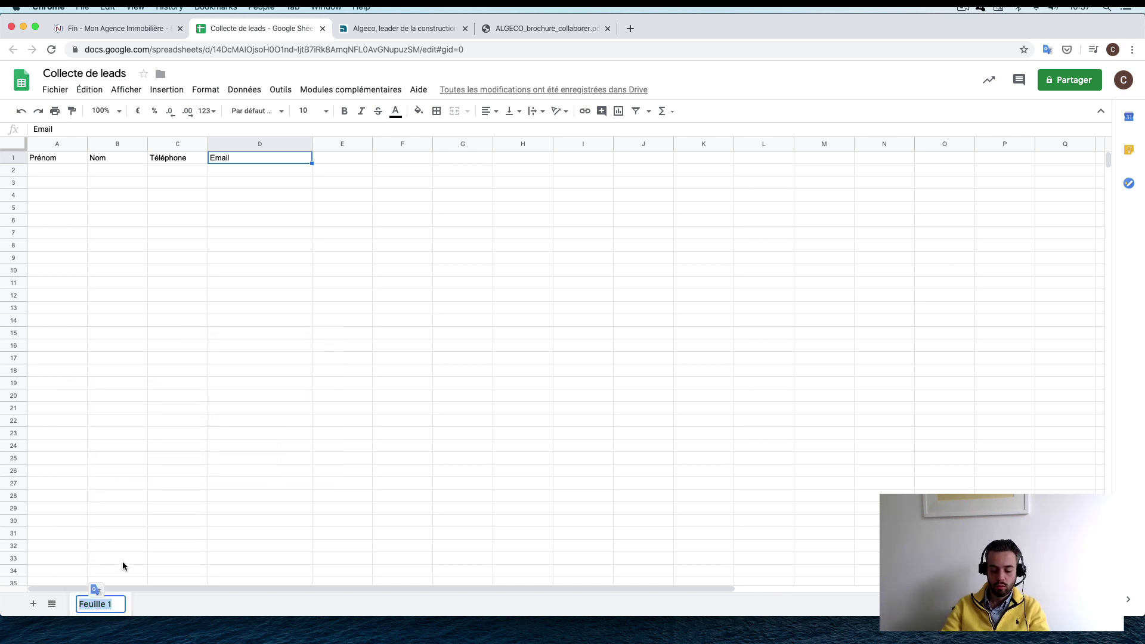
pyautogui.write('Formula')
pyautogui.write('ires')
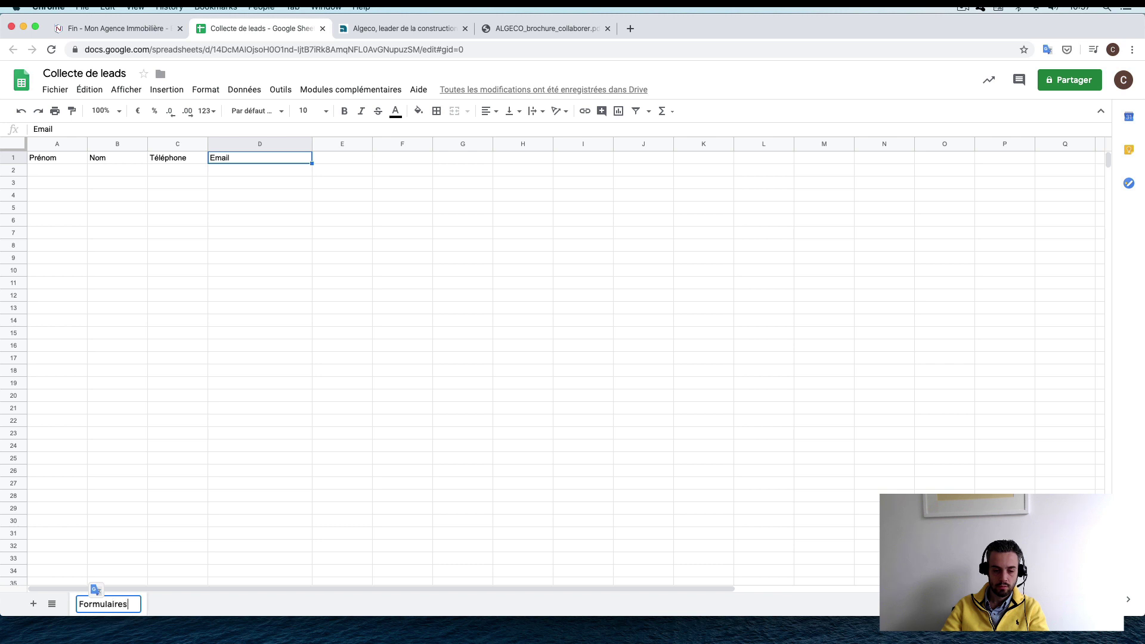
pyautogui.press('Return')
# Step: Add two new sheets named Contacts qualifiés and Chiffre d'affaires
pyautogui.click(37, 606)
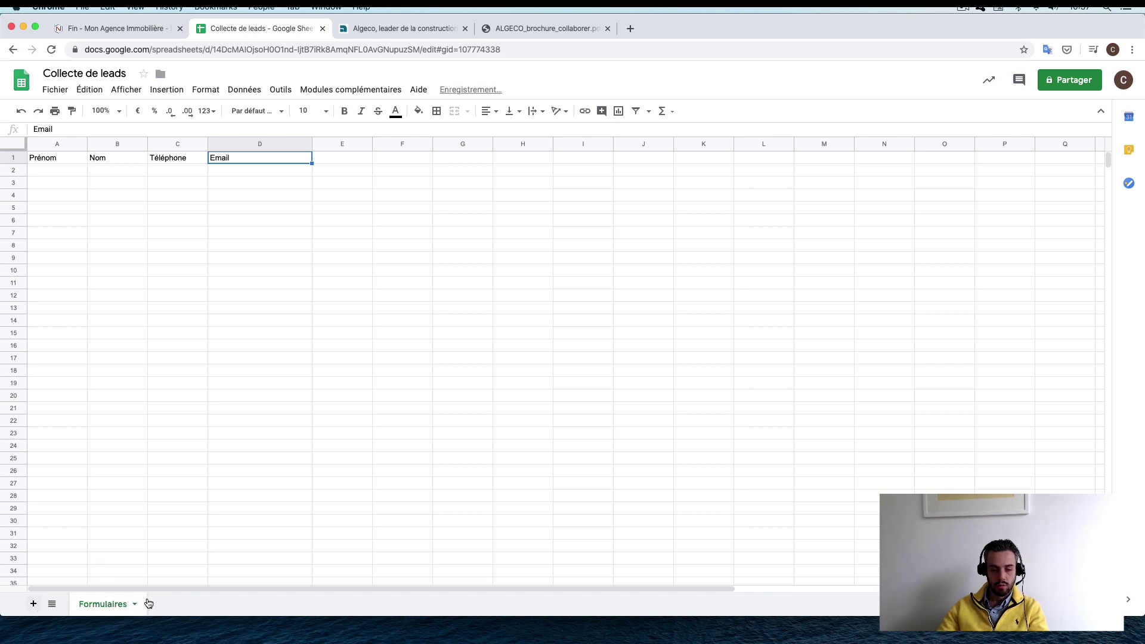
pyautogui.rightClick(179, 605)
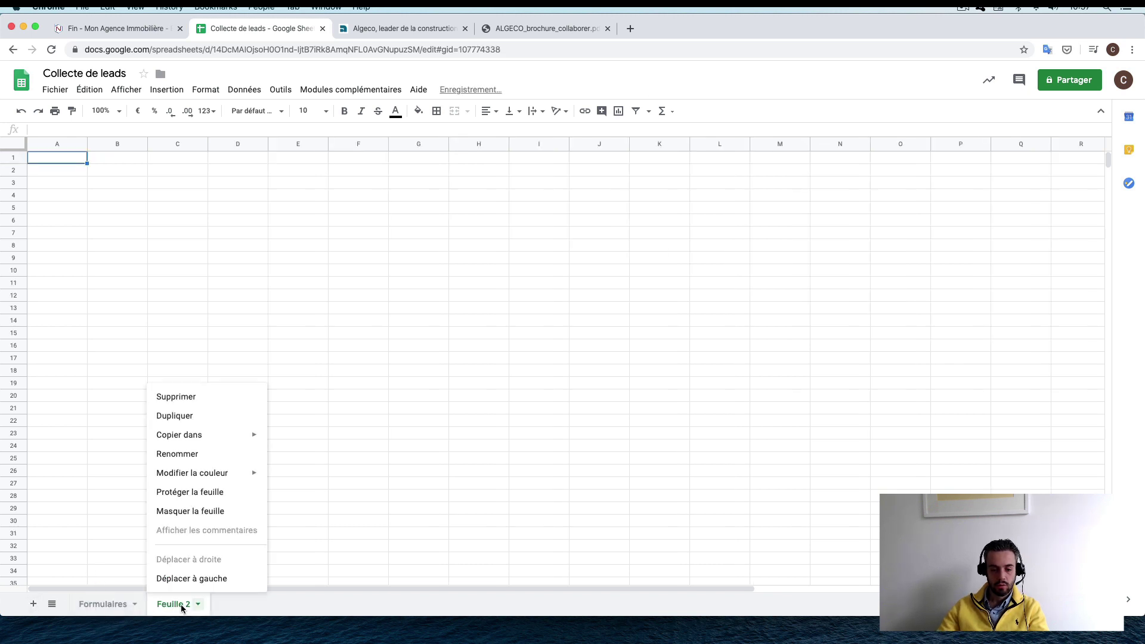
pyautogui.click(182, 454)
pyautogui.write('Co')
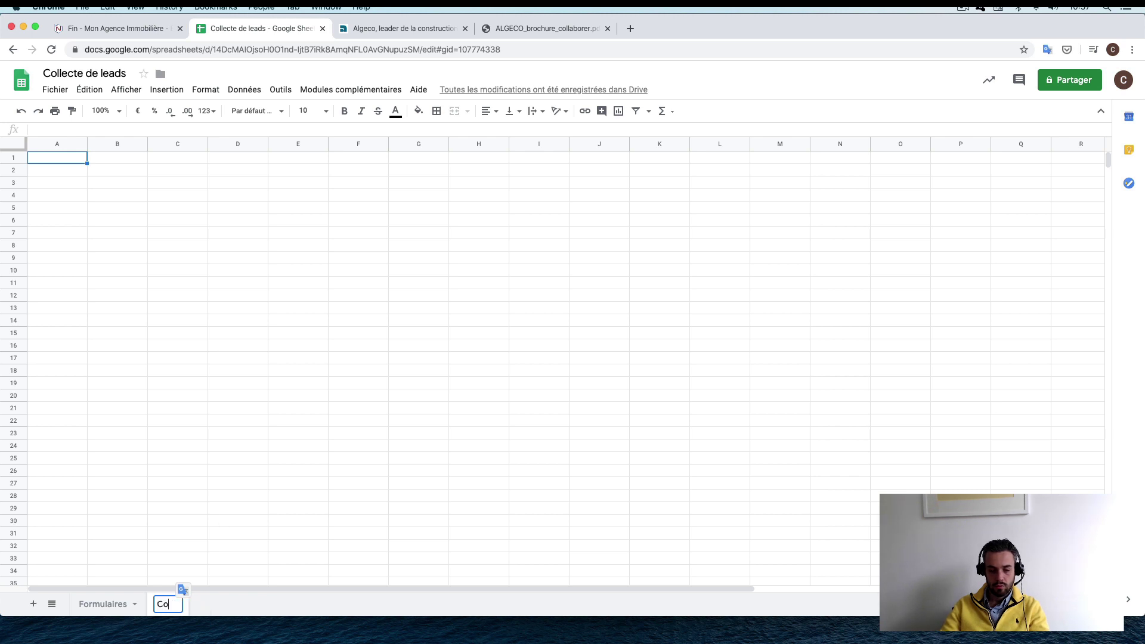
pyautogui.write('ntacts qualifiés')
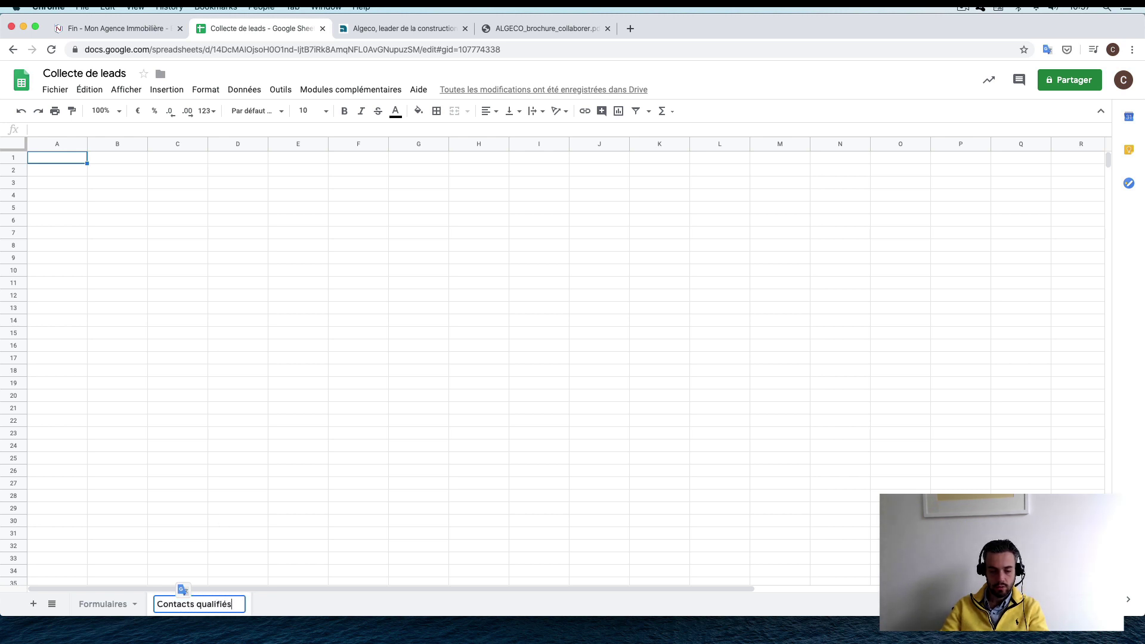
pyautogui.press('Return')
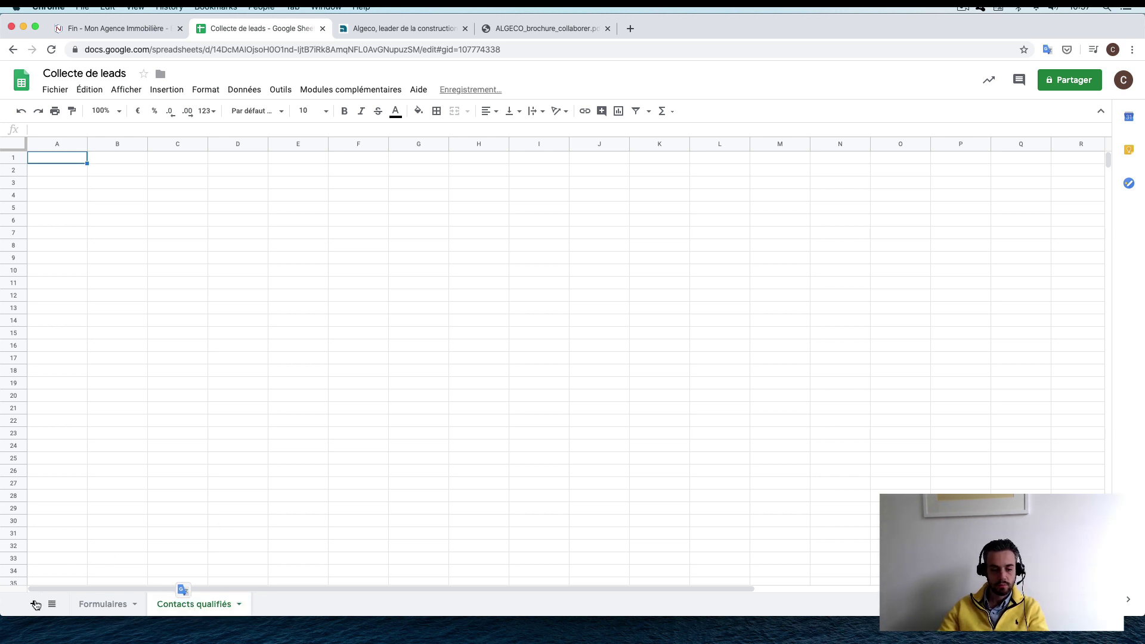
pyautogui.click(35, 605)
pyautogui.click(272, 603)
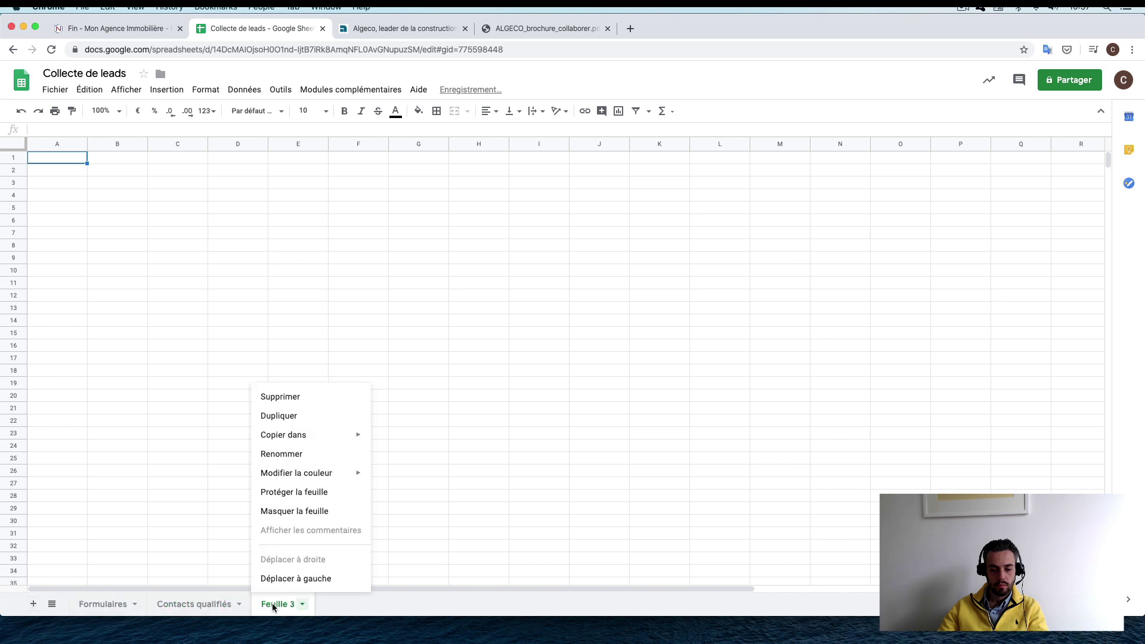
pyautogui.click(284, 457)
pyautogui.write('Chiff')
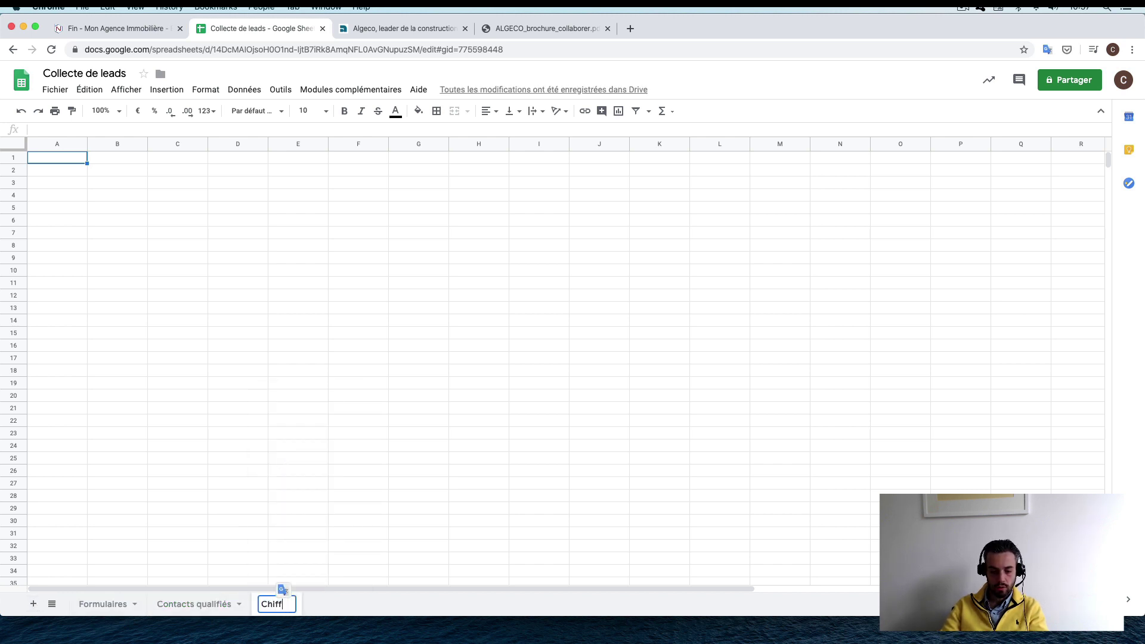
pyautogui.write("re d'affaires")
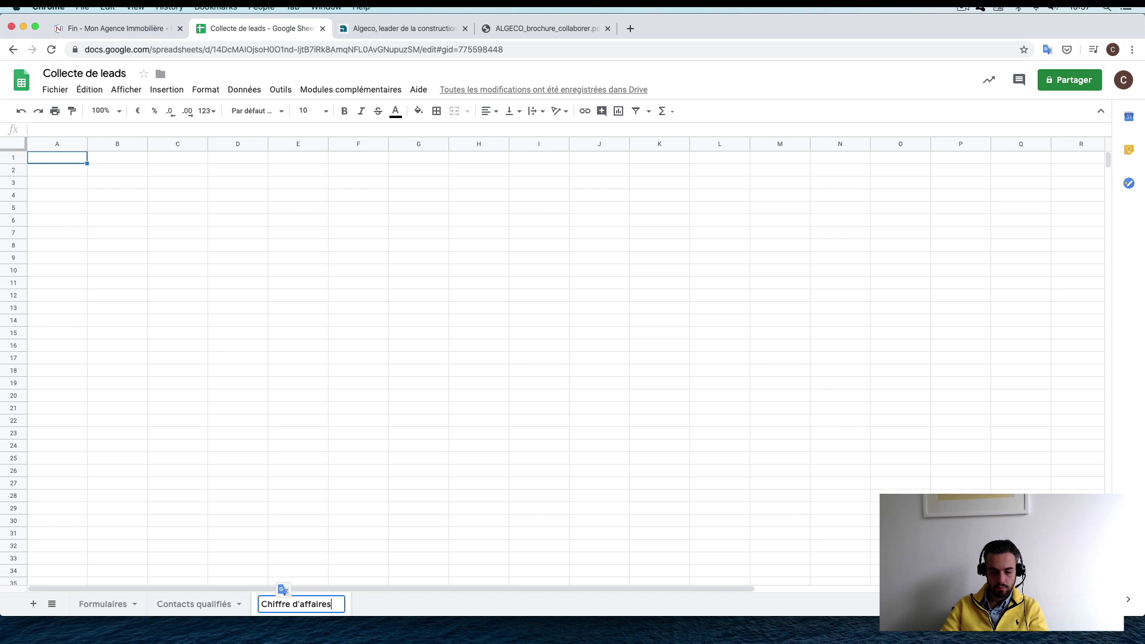
pyautogui.press('Return')
# Step: Refresh the file list, reselect Collecte de leads, and choose Formulaires in the Onglet dropdown
pyautogui.click(137, 29)
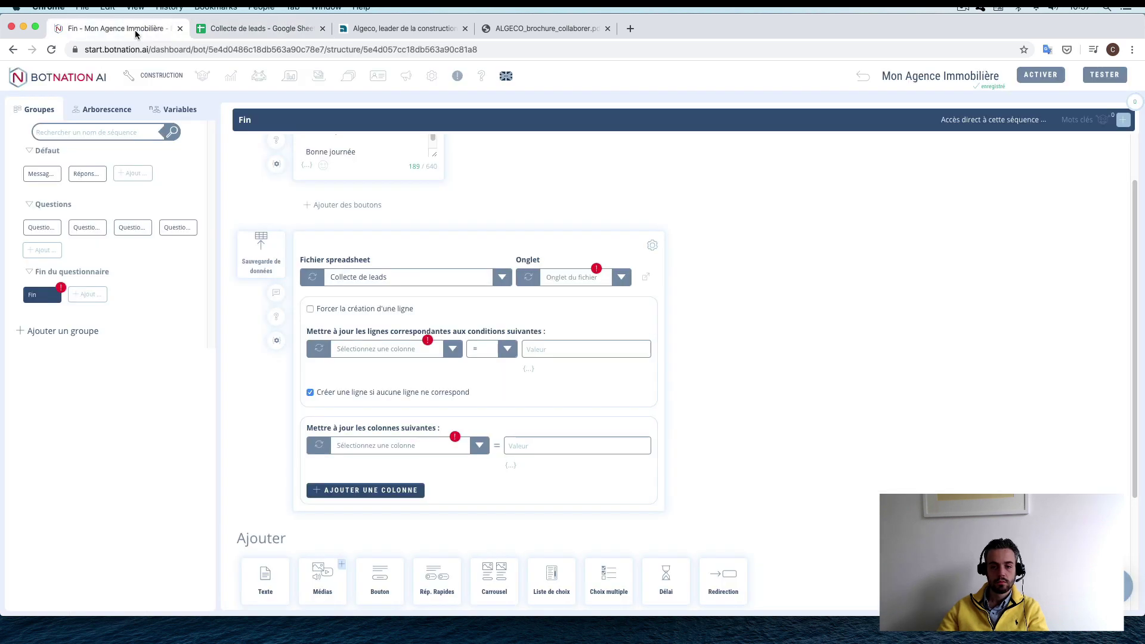
pyautogui.click(312, 277)
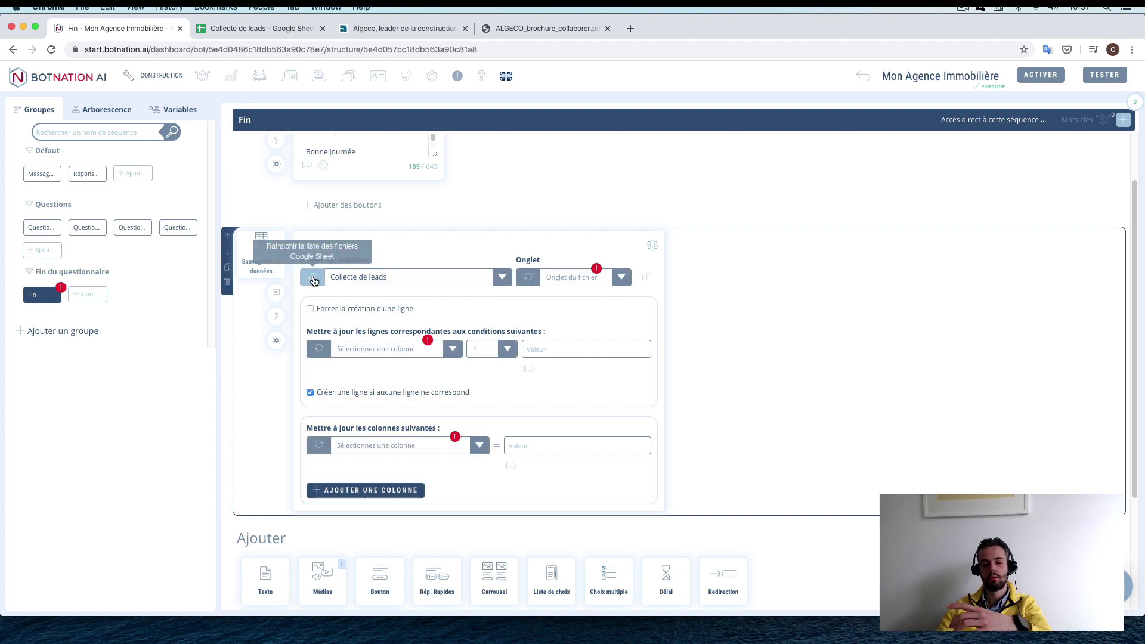
pyautogui.click(557, 281)
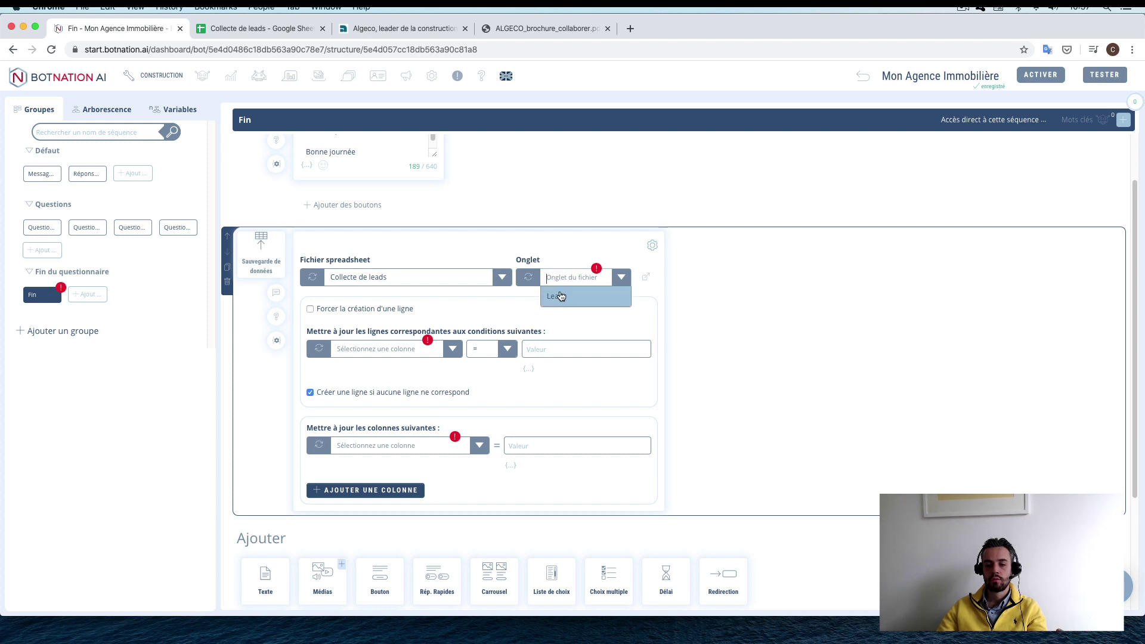
pyautogui.click(235, 31)
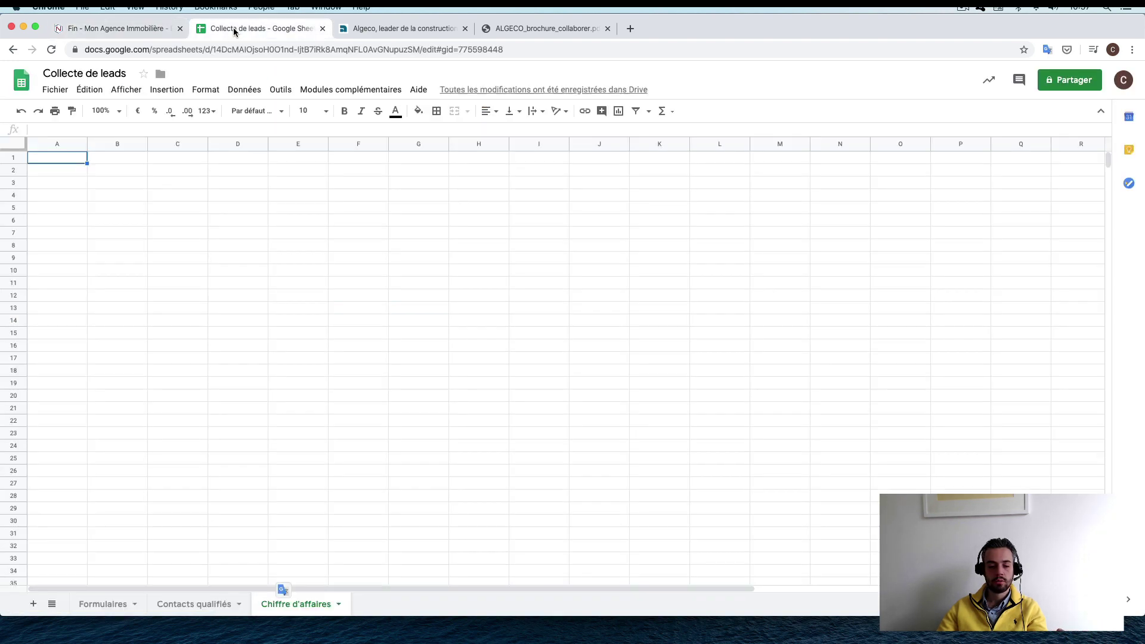
pyautogui.click(132, 27)
pyautogui.click(394, 277)
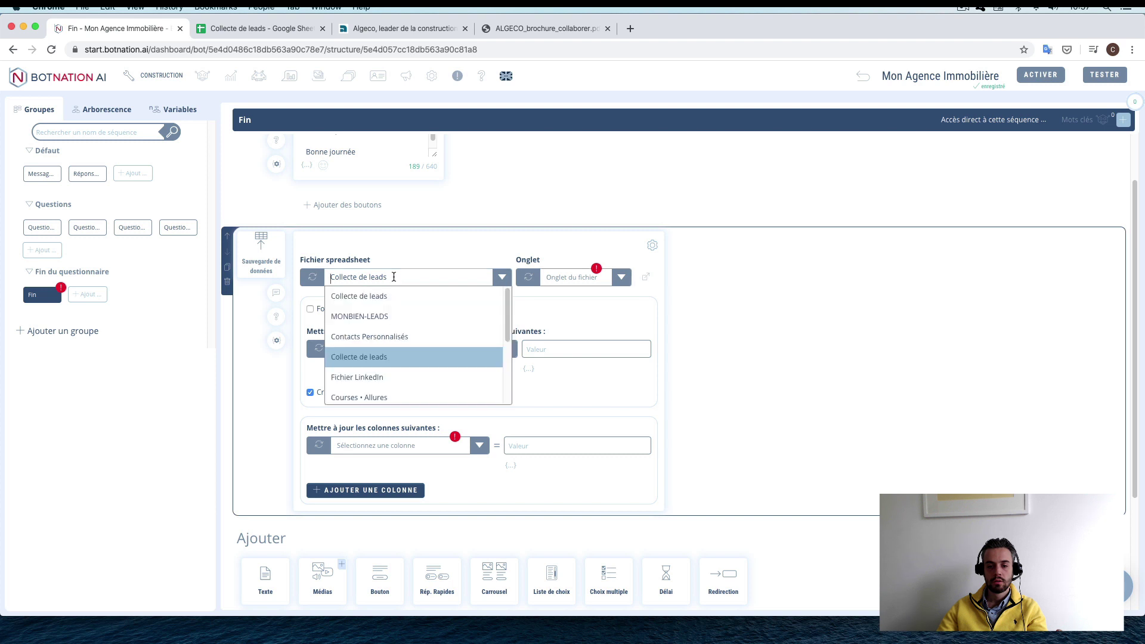
pyautogui.click(384, 300)
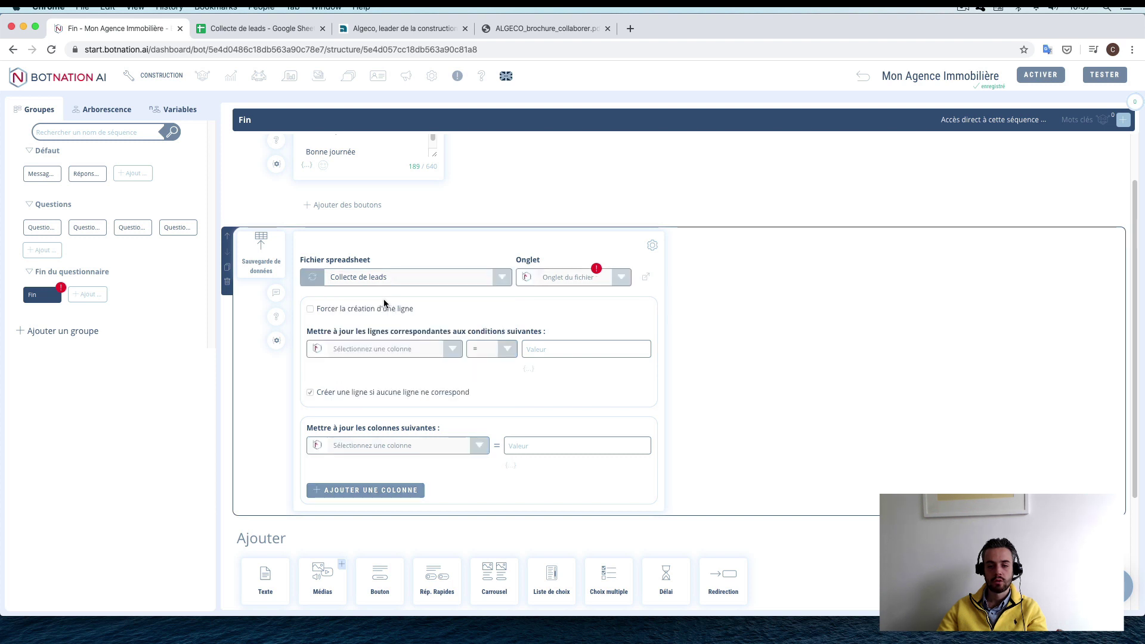
pyautogui.click(572, 278)
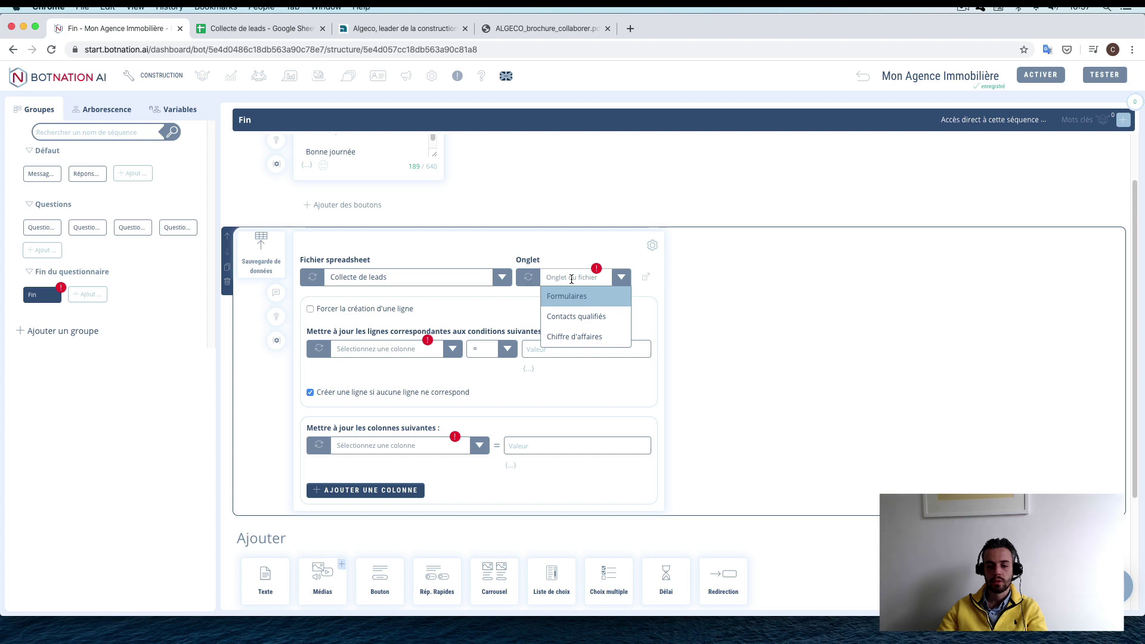
pyautogui.click(260, 31)
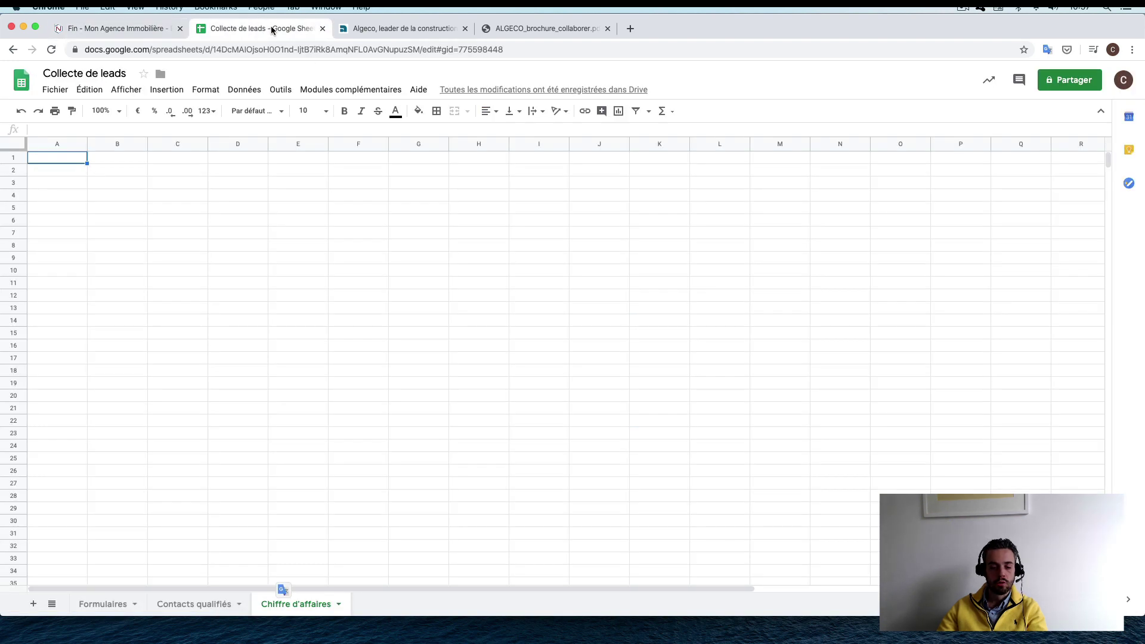
pyautogui.click(109, 604)
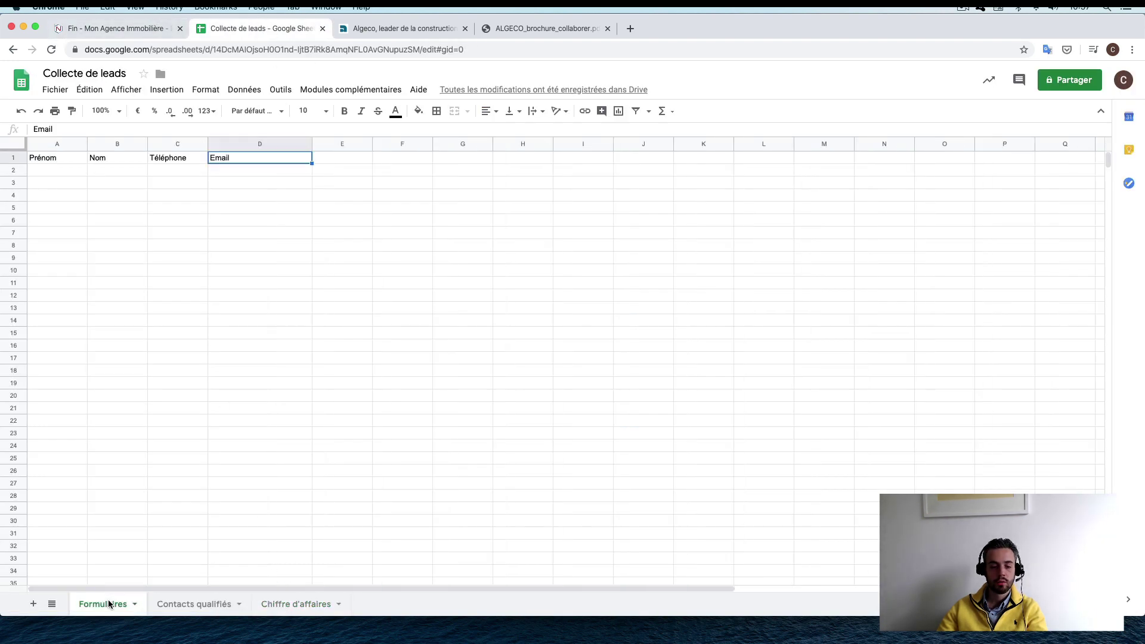
pyautogui.click(121, 31)
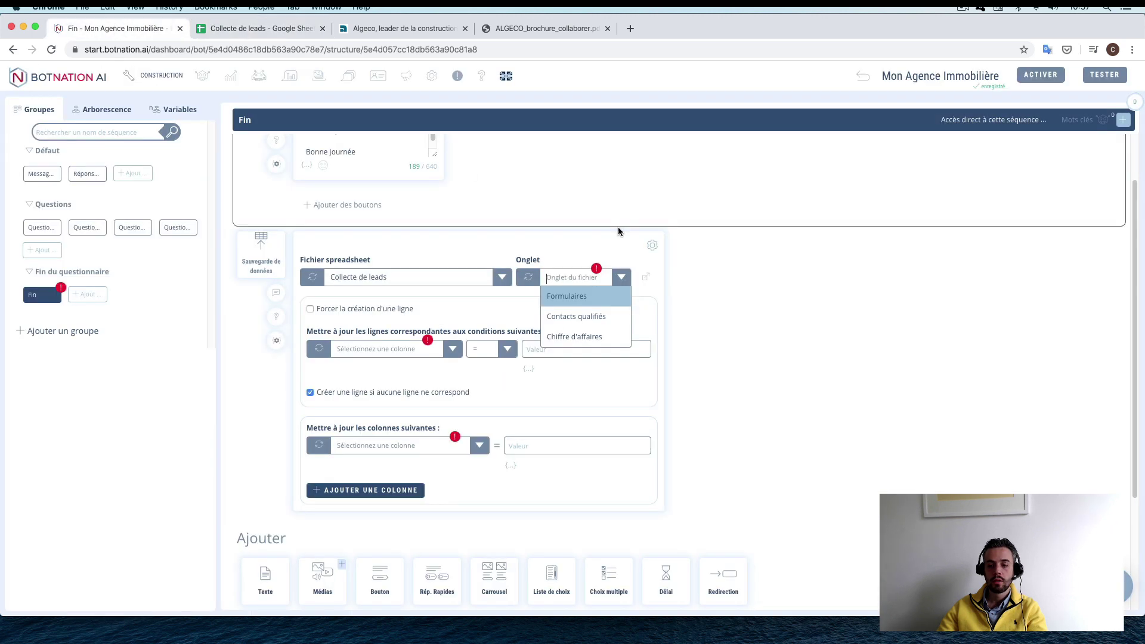
pyautogui.click(564, 298)
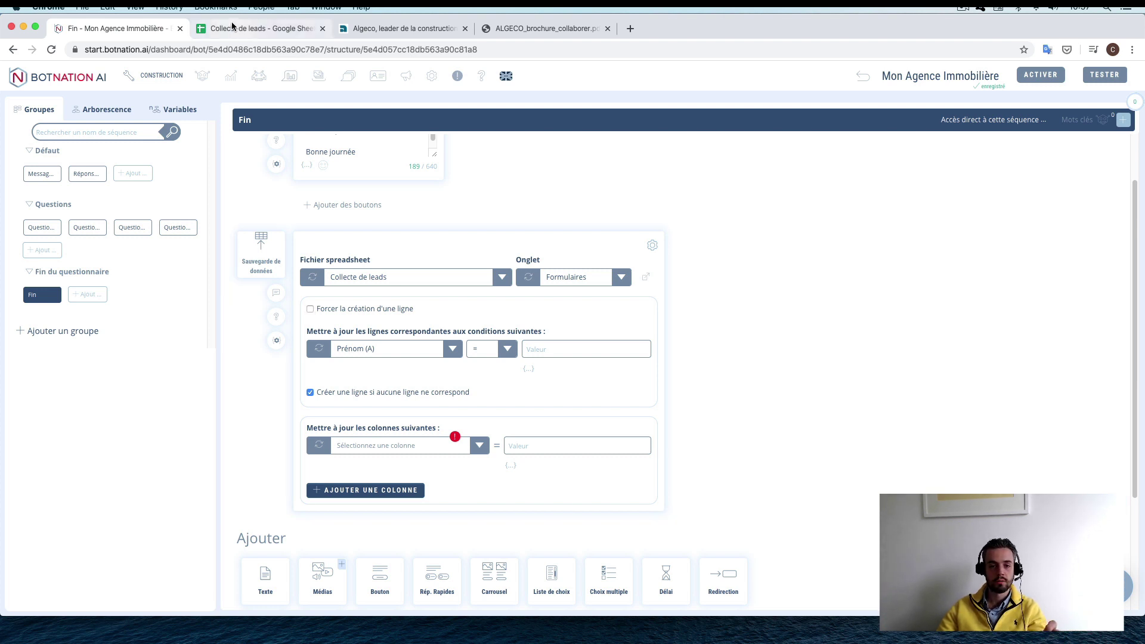
# Step: Tick 'Forcer la création d'une ligne' so each lead gets a new row
pyautogui.click(257, 28)
pyautogui.moveTo(54, 172); pyautogui.dragTo(246, 178)
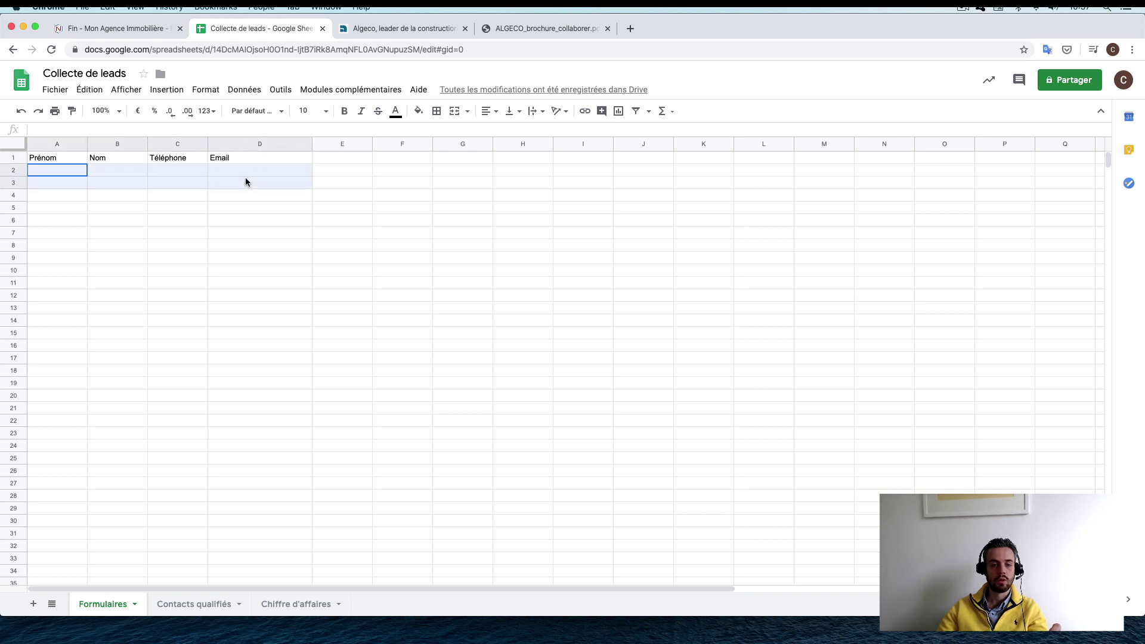
pyautogui.moveTo(83, 184); pyautogui.dragTo(208, 188)
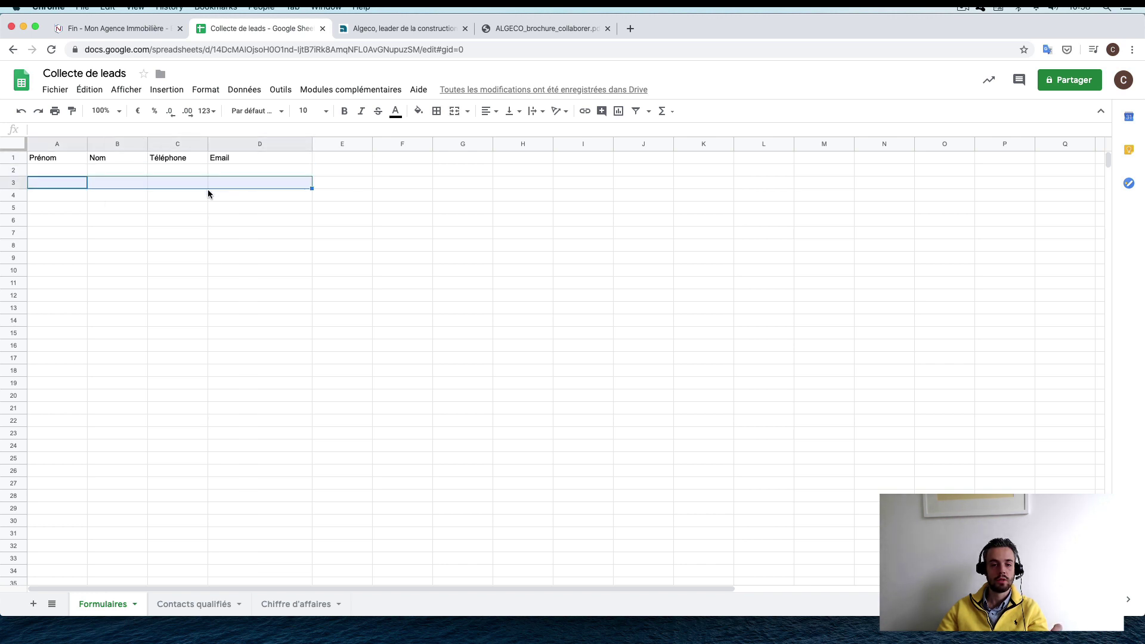
pyautogui.click(136, 31)
pyautogui.click(311, 309)
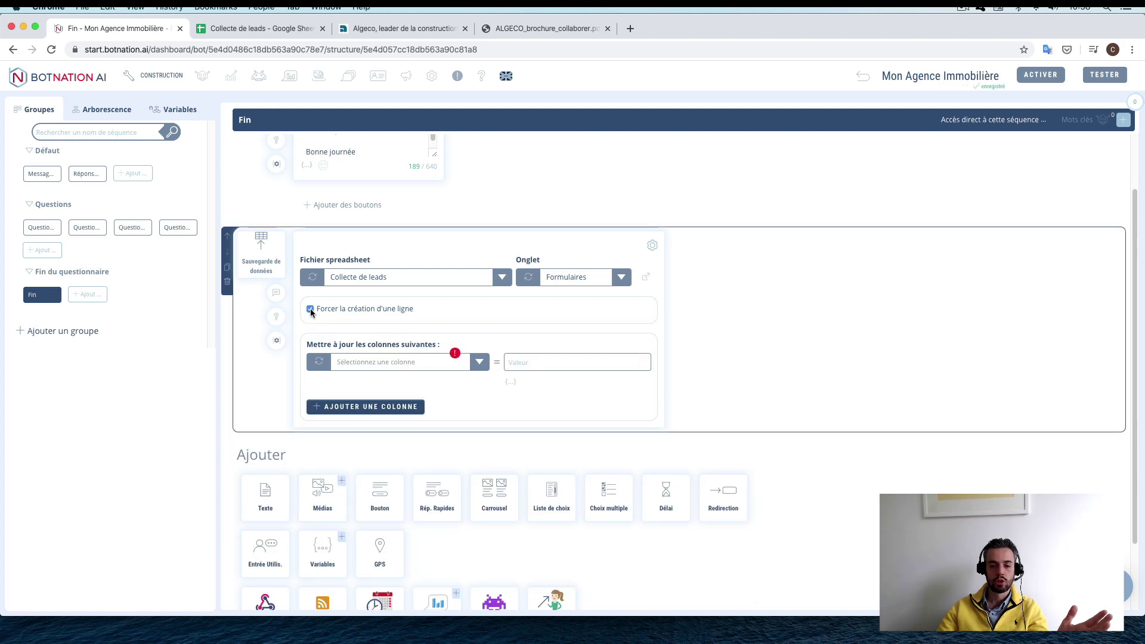
# Step: Review columns A to D and the Prénom header in the lead sheet before choosing a column
pyautogui.click(372, 364)
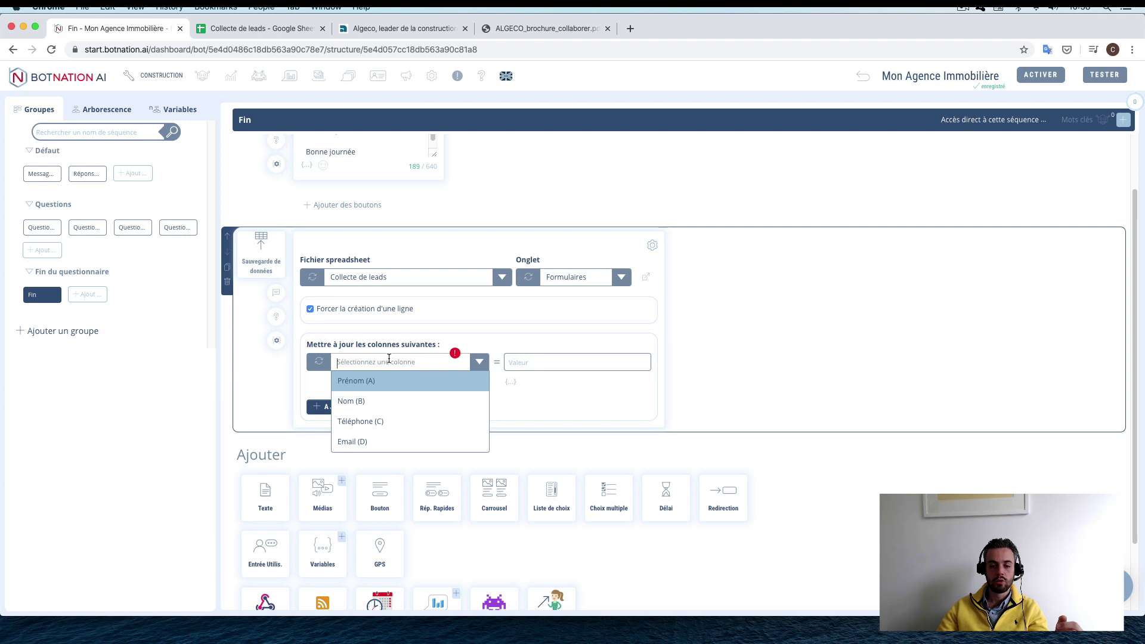
pyautogui.click(259, 28)
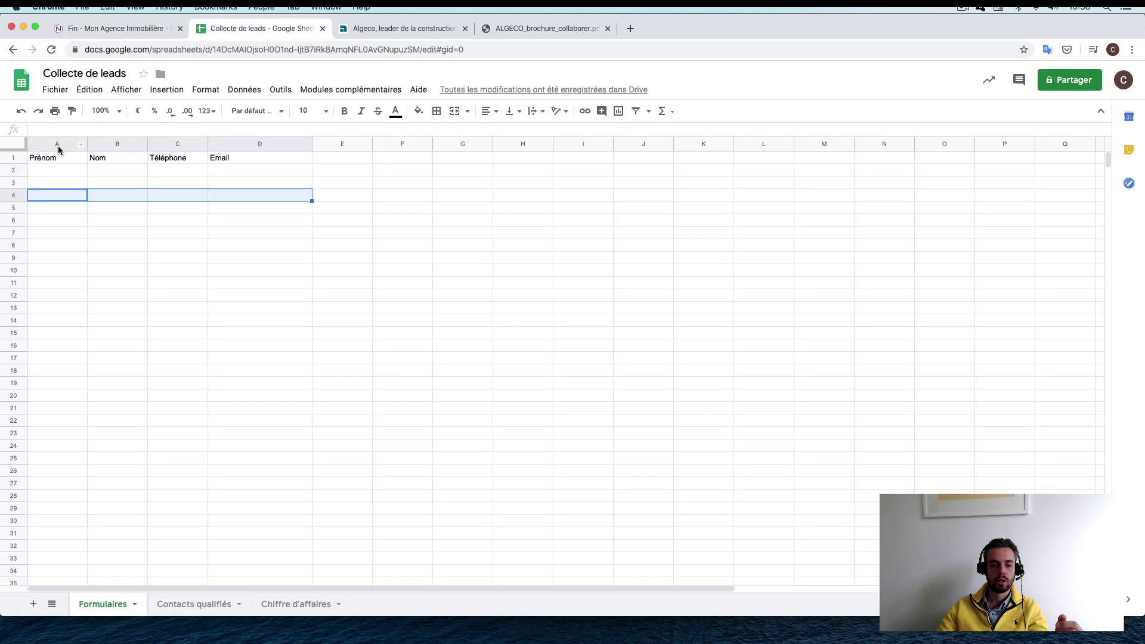
pyautogui.moveTo(58, 150); pyautogui.dragTo(225, 151)
pyautogui.click(260, 197)
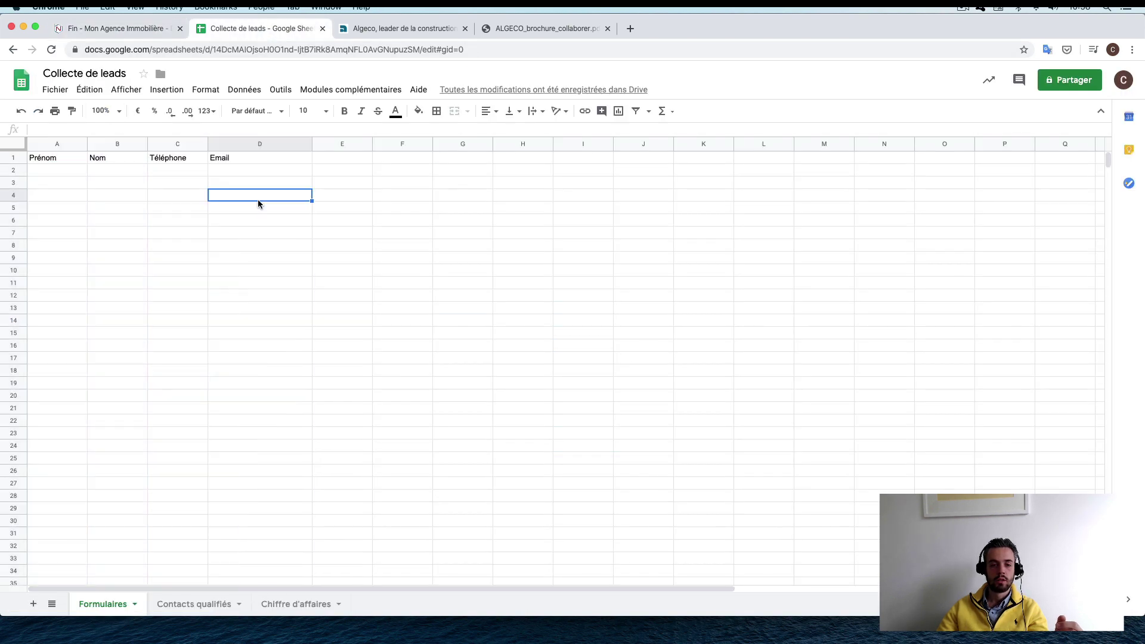
pyautogui.click(70, 171)
pyautogui.click(123, 173)
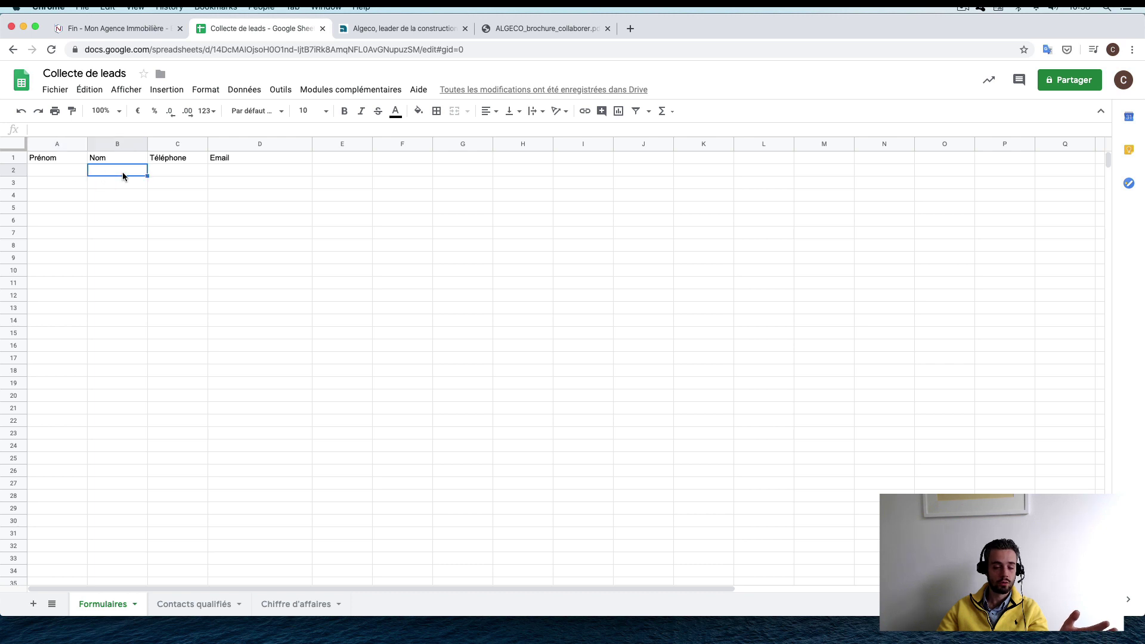
pyautogui.click(174, 174)
pyautogui.click(225, 177)
pyautogui.click(119, 28)
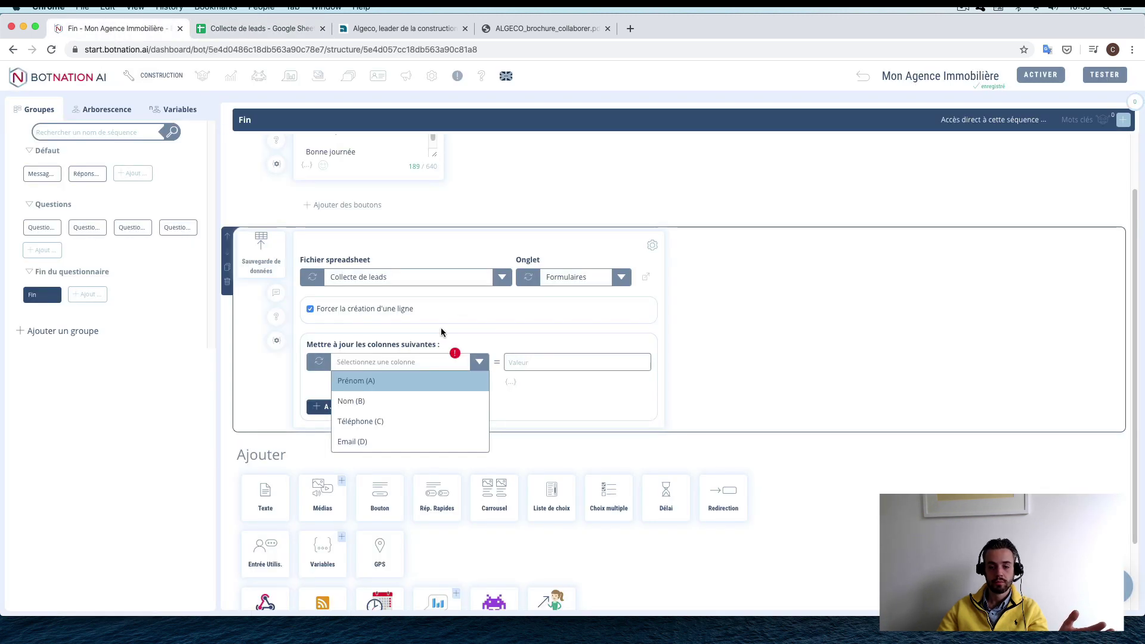
pyautogui.click(251, 28)
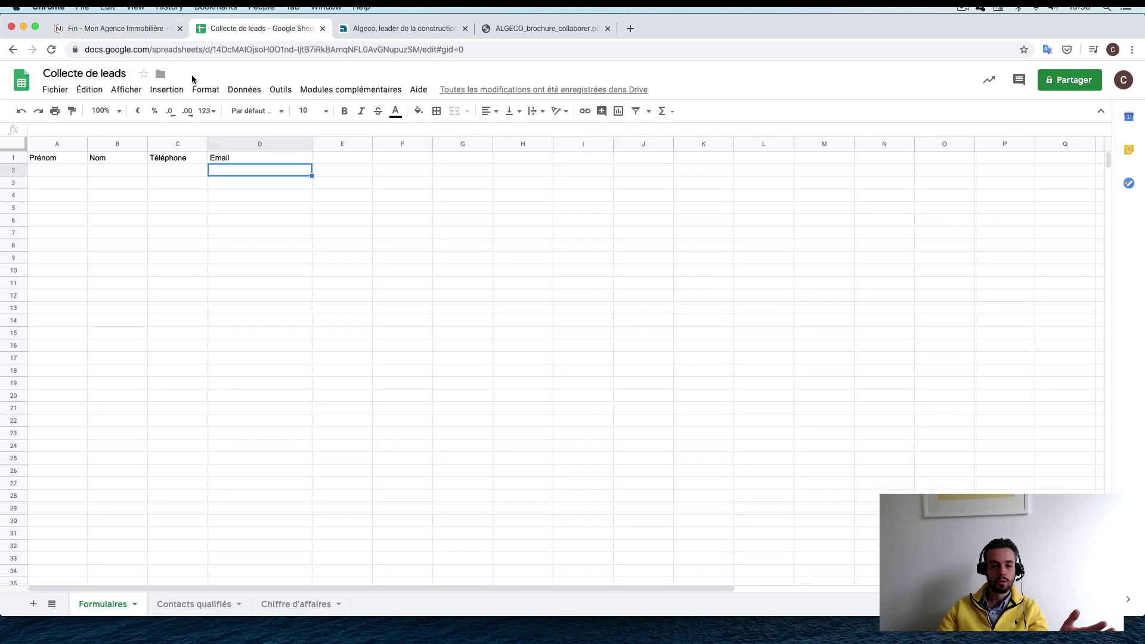
pyautogui.click(63, 156)
pyautogui.click(119, 28)
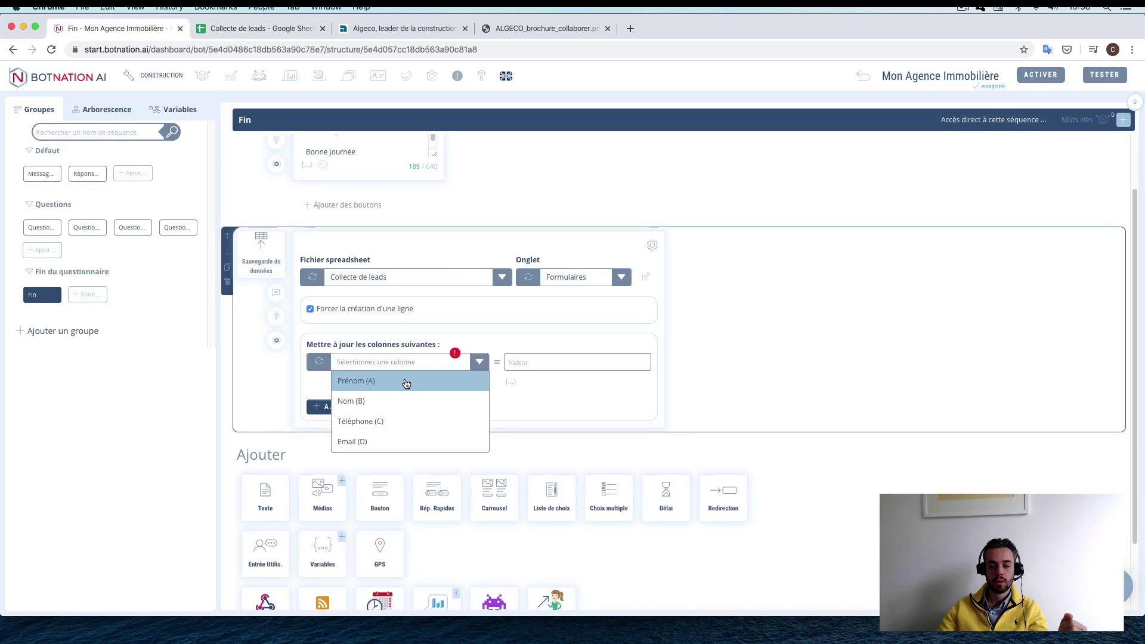
# Step: Map the Prénom (A) column to the {{PRENOM}} variable
pyautogui.click(406, 382)
pyautogui.click(520, 364)
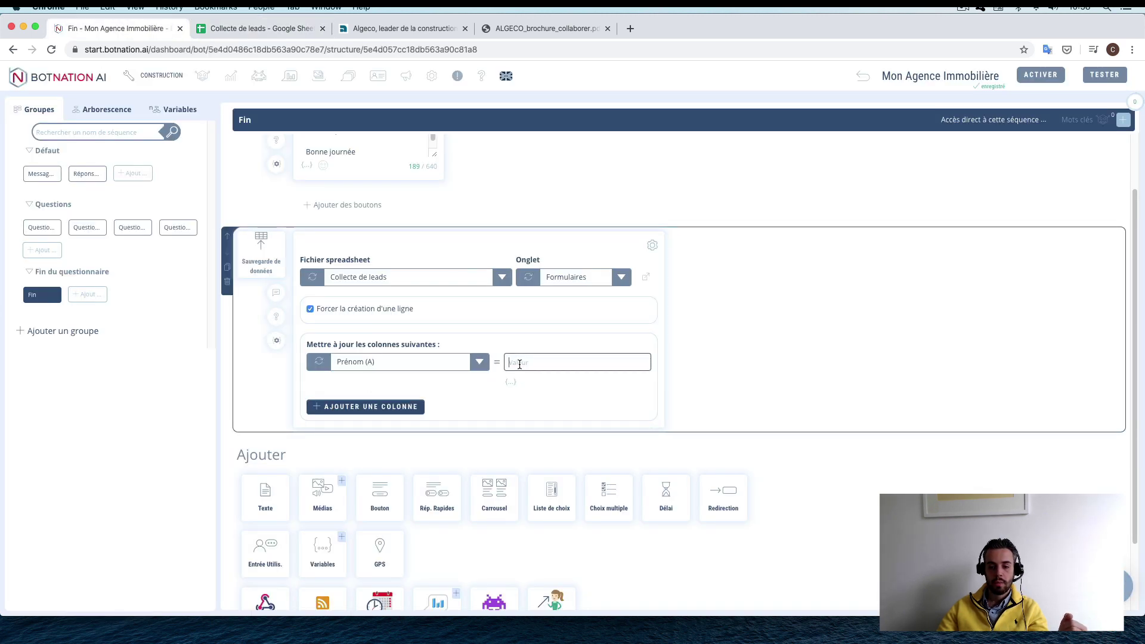
pyautogui.click(513, 383)
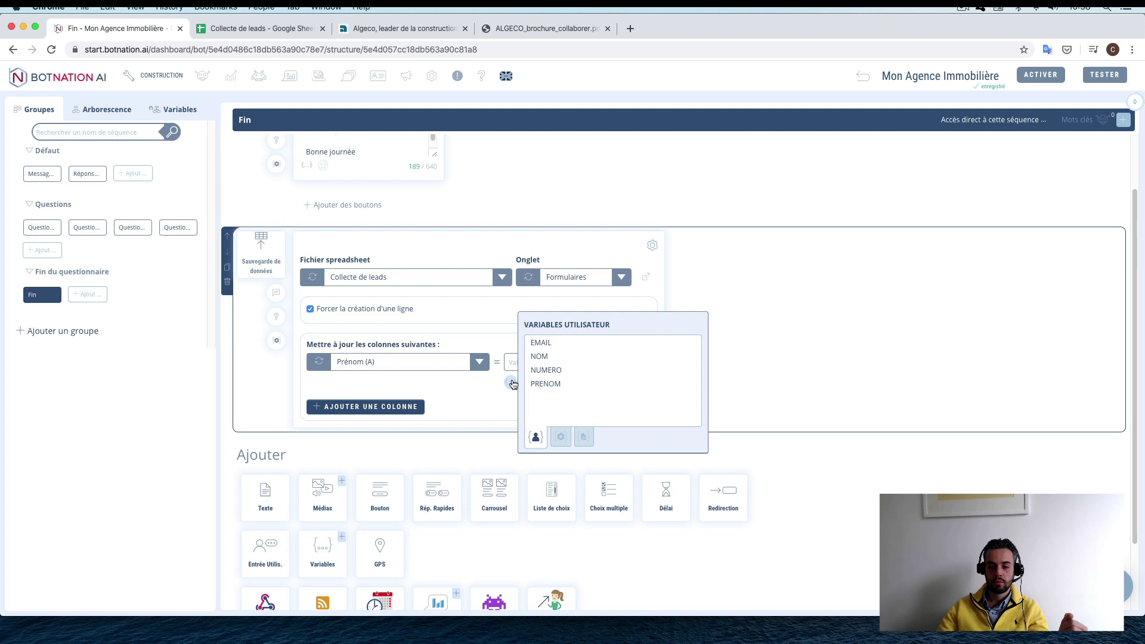
pyautogui.click(550, 383)
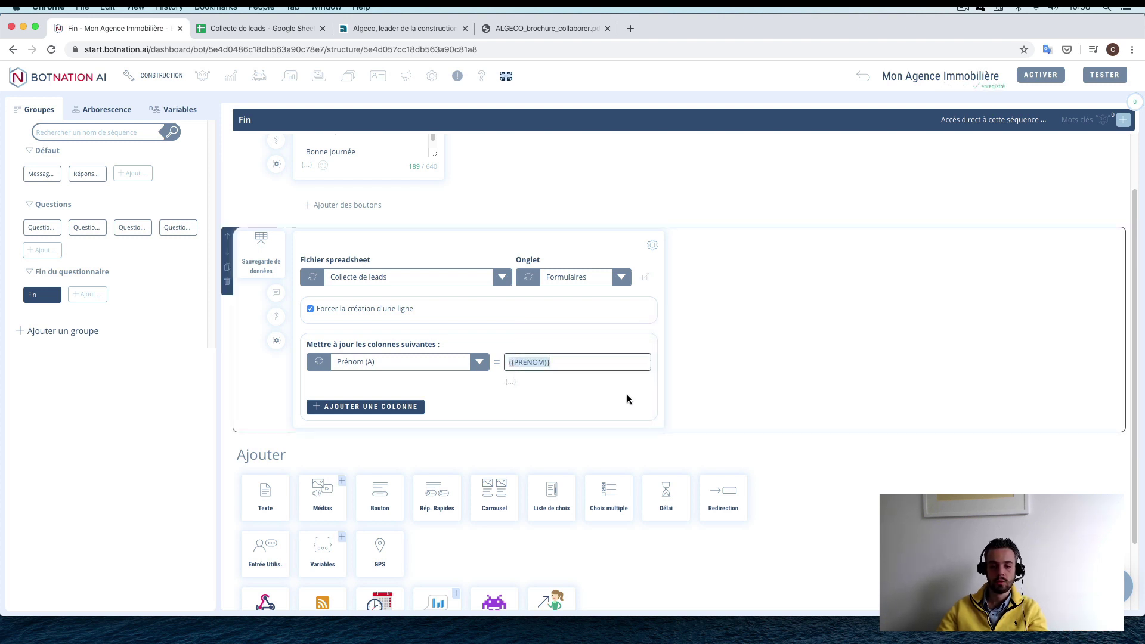
# Step: Add a second column row mapping Nom (B) to {{NOM}}
pyautogui.click(358, 411)
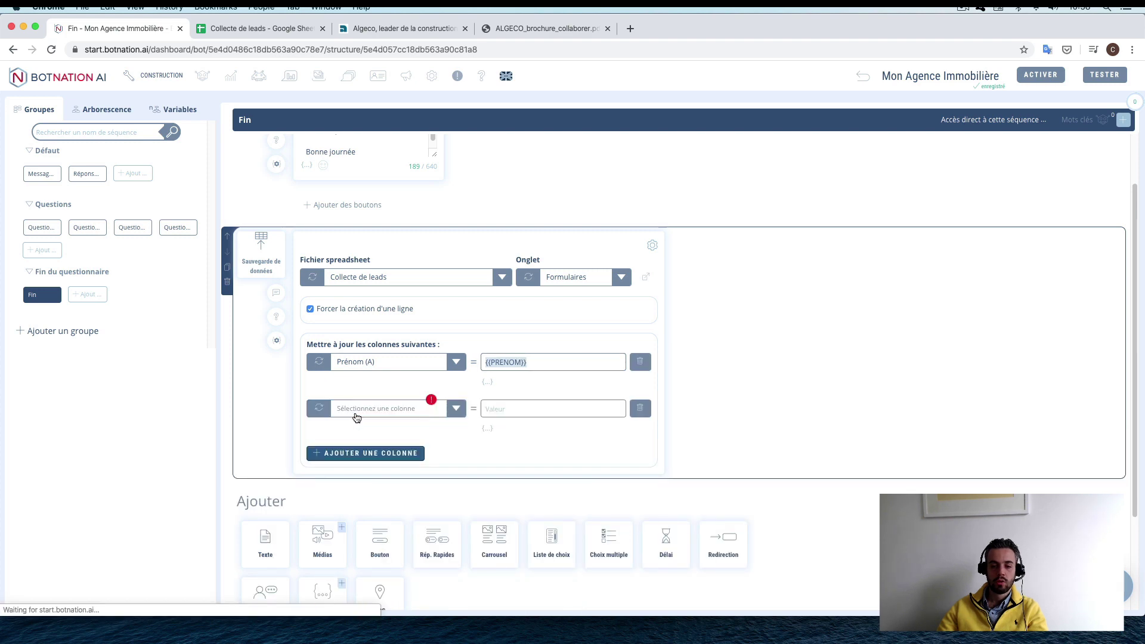
pyautogui.click(214, 30)
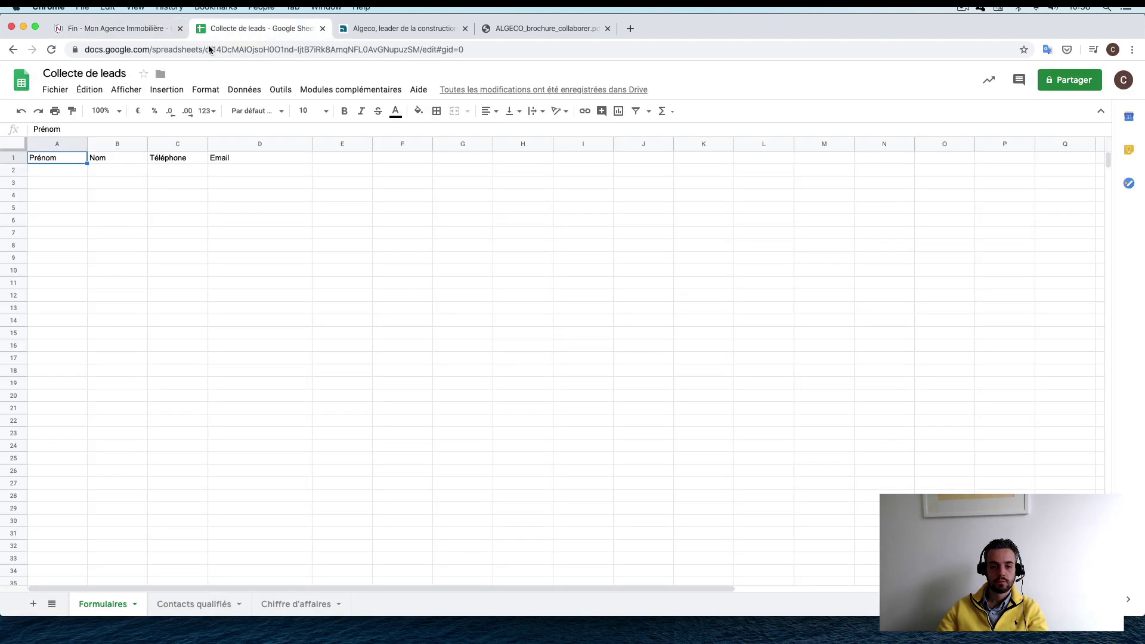
pyautogui.click(119, 143)
pyautogui.click(107, 29)
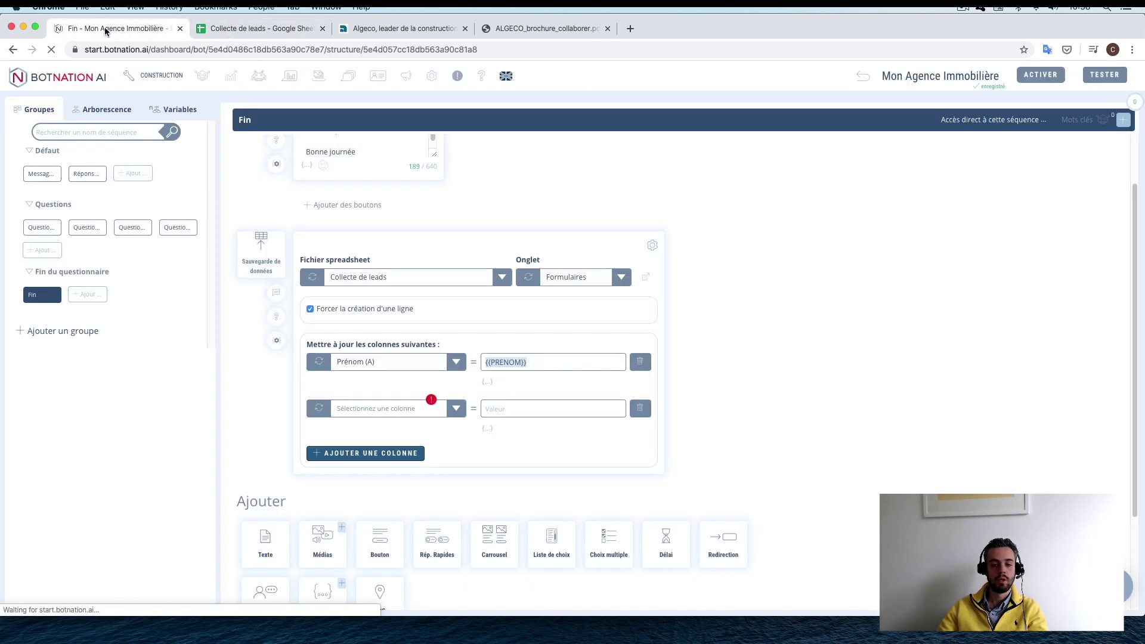
pyautogui.click(353, 408)
pyautogui.click(360, 448)
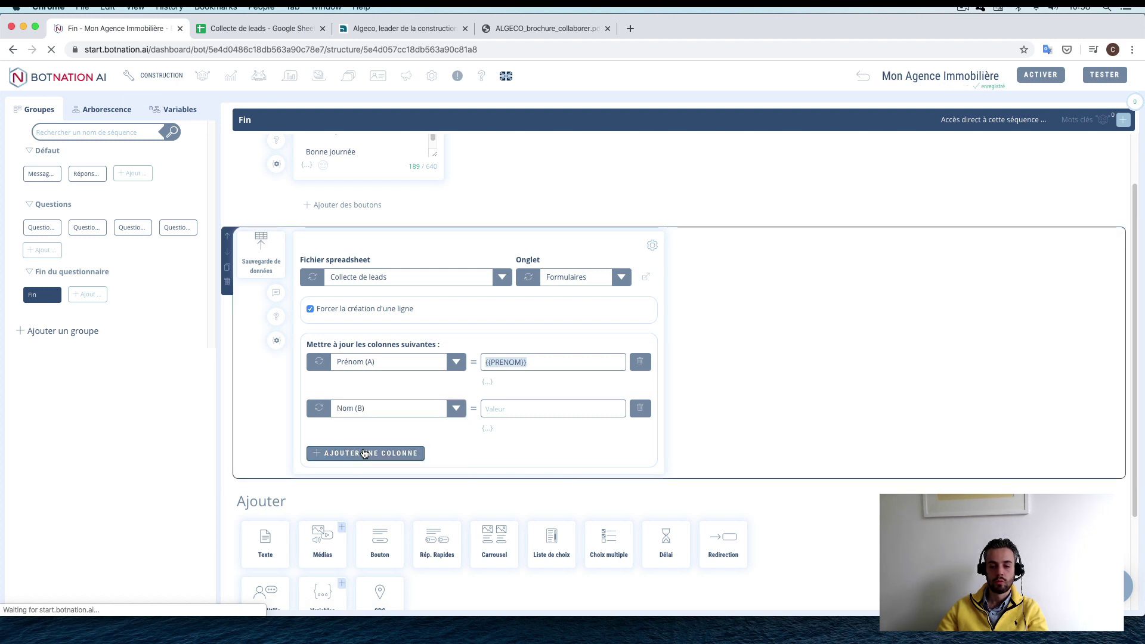
pyautogui.click(500, 408)
pyautogui.click(488, 428)
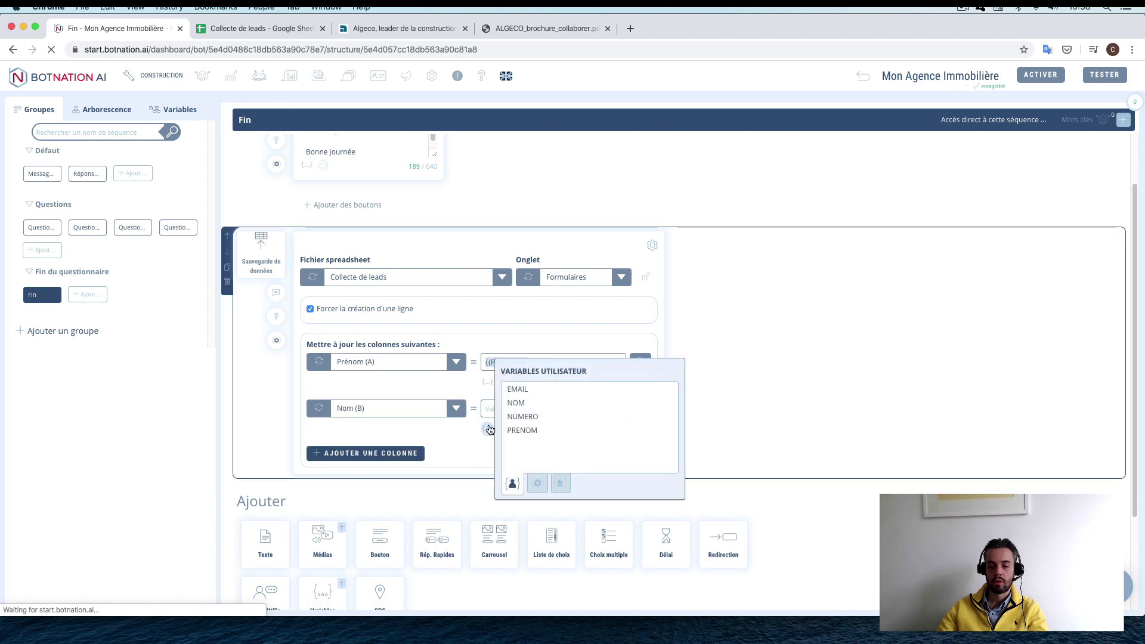
pyautogui.click(514, 405)
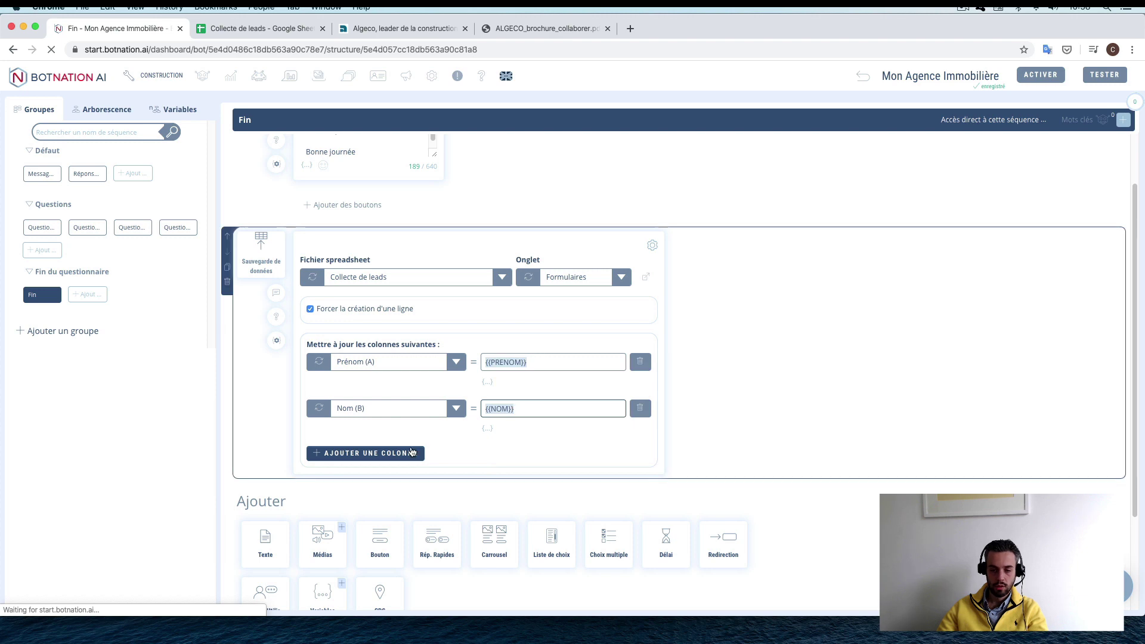
# Step: Add a third column row mapping Téléphone (C) to {{NUMERO}}
pyautogui.click(388, 453)
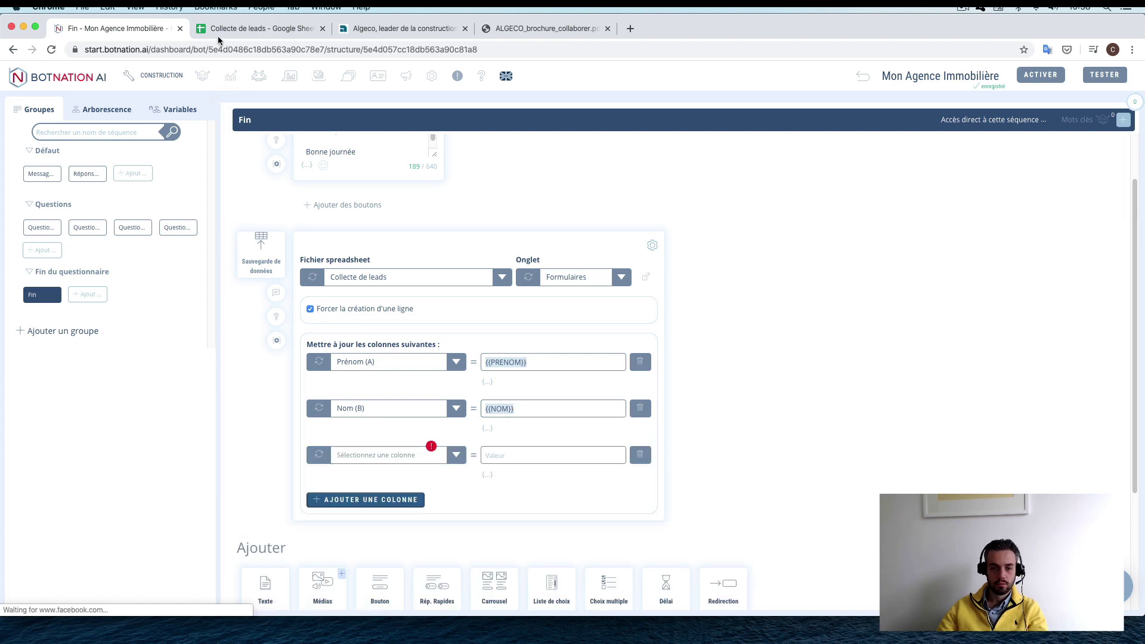
pyautogui.click(251, 28)
pyautogui.click(165, 143)
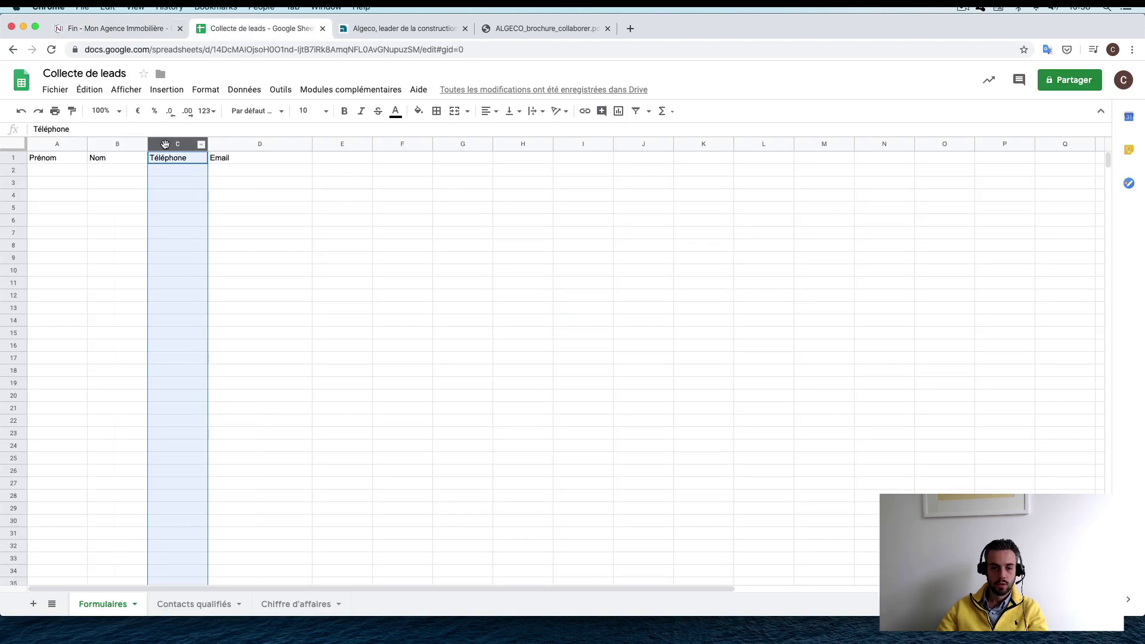
pyautogui.click(136, 30)
pyautogui.click(377, 455)
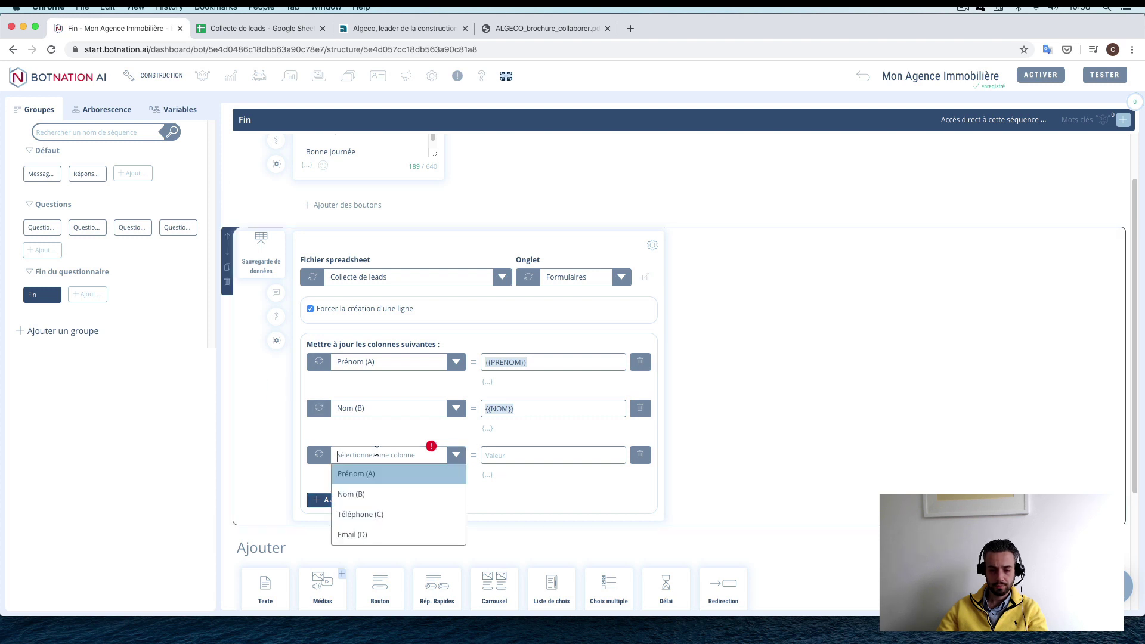
pyautogui.click(376, 514)
pyautogui.click(494, 455)
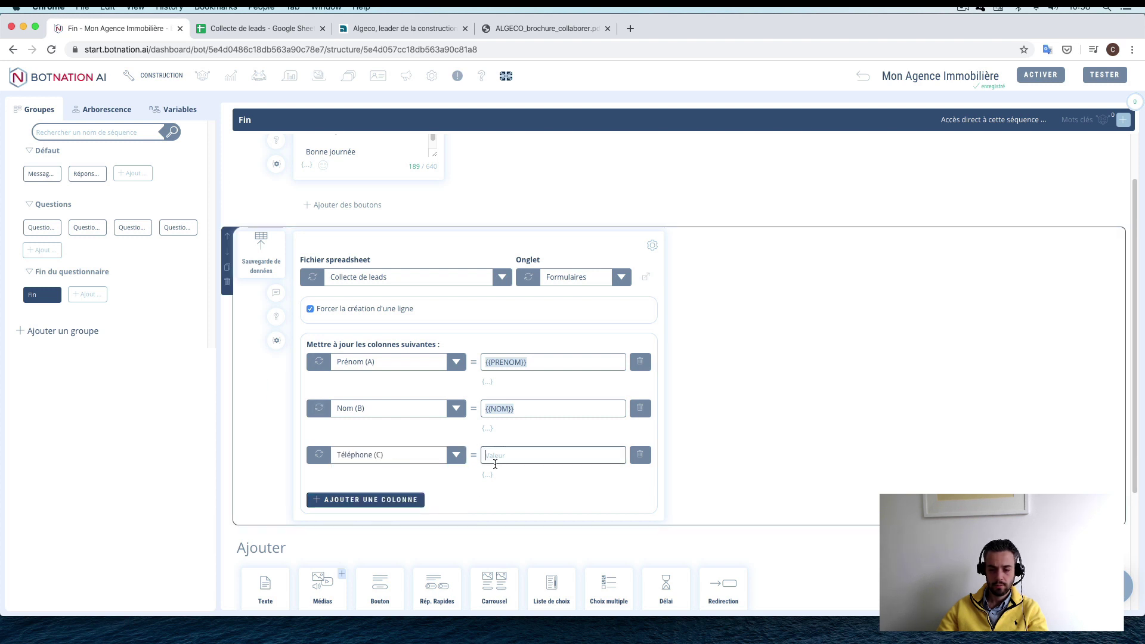
pyautogui.click(490, 477)
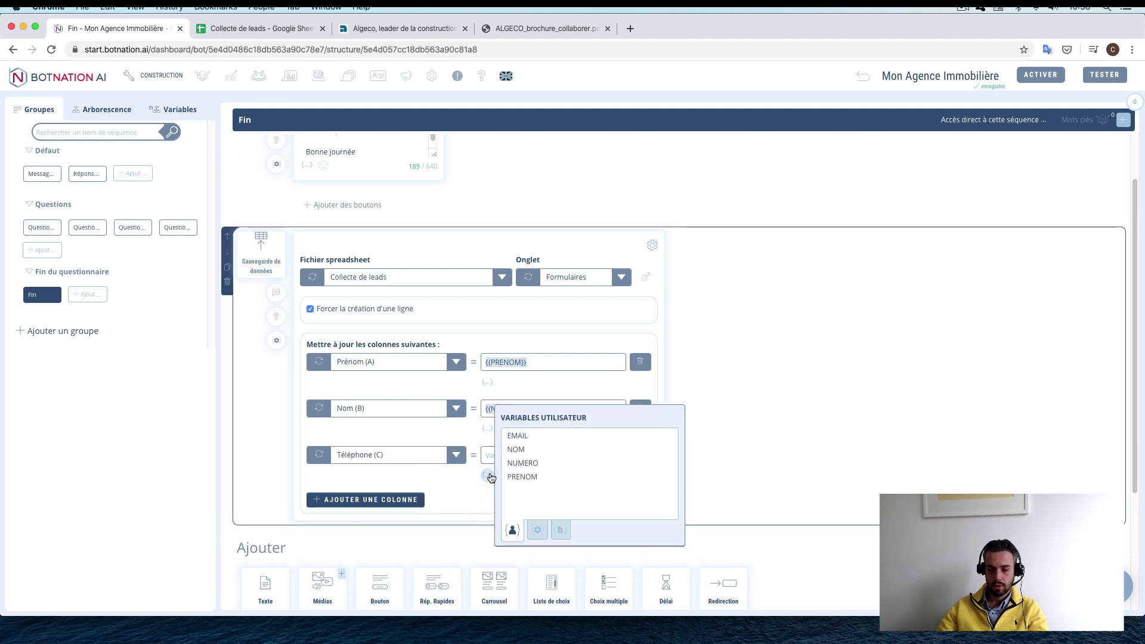
pyautogui.click(520, 464)
# Step: Add a fourth column row mapping Email (D) to {{EMAIL}}
pyautogui.click(390, 506)
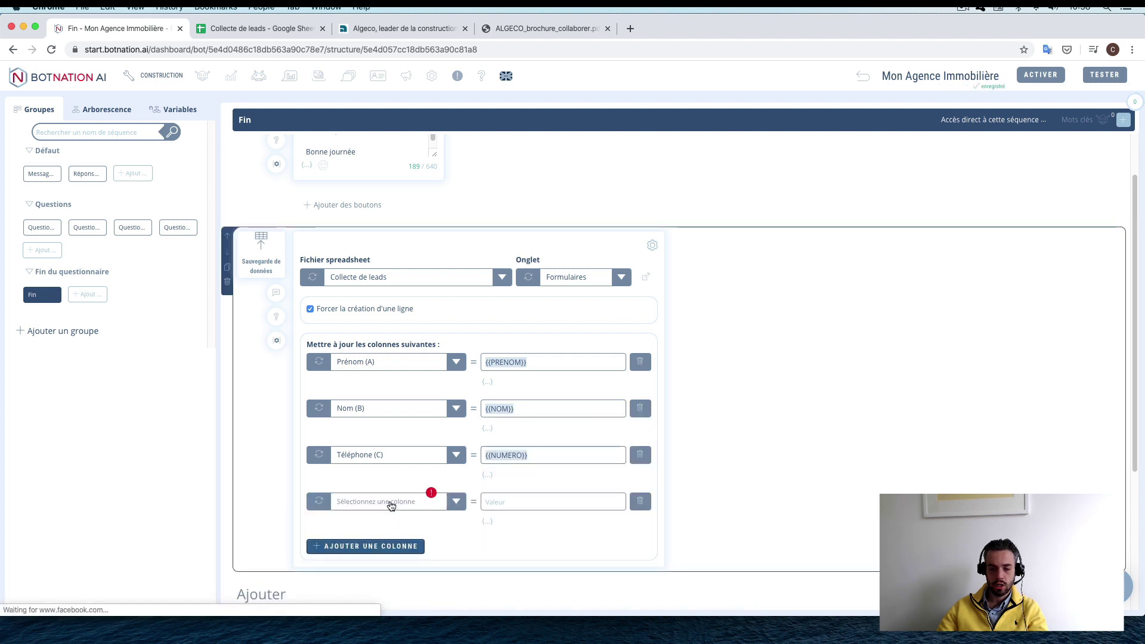
pyautogui.click(244, 30)
pyautogui.click(227, 147)
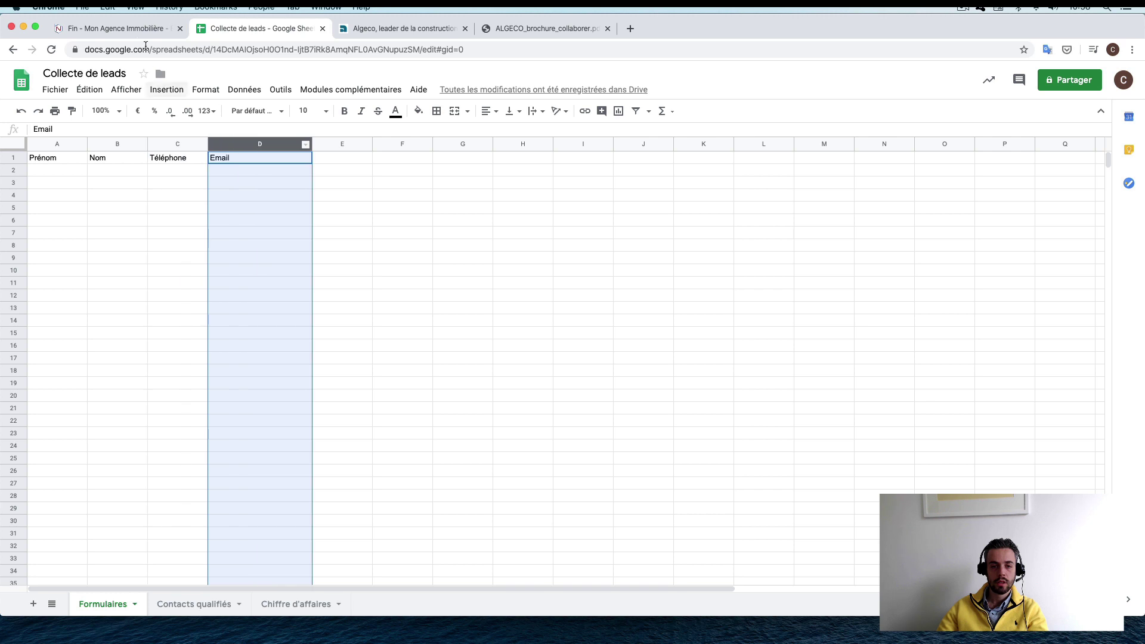
pyautogui.click(120, 28)
pyautogui.click(372, 500)
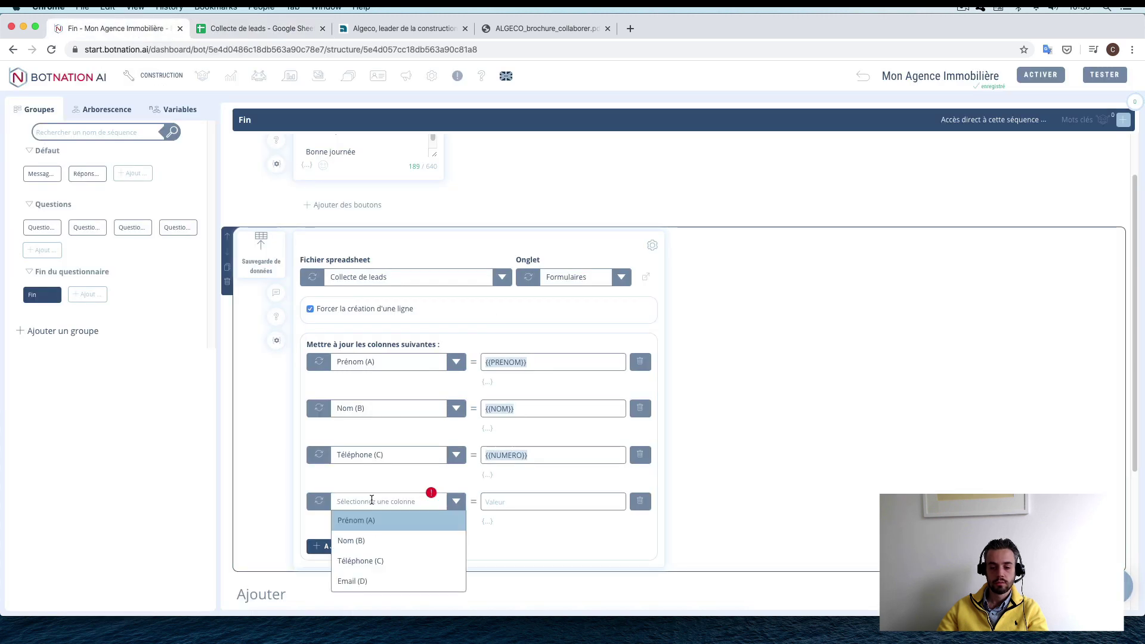
pyautogui.click(373, 580)
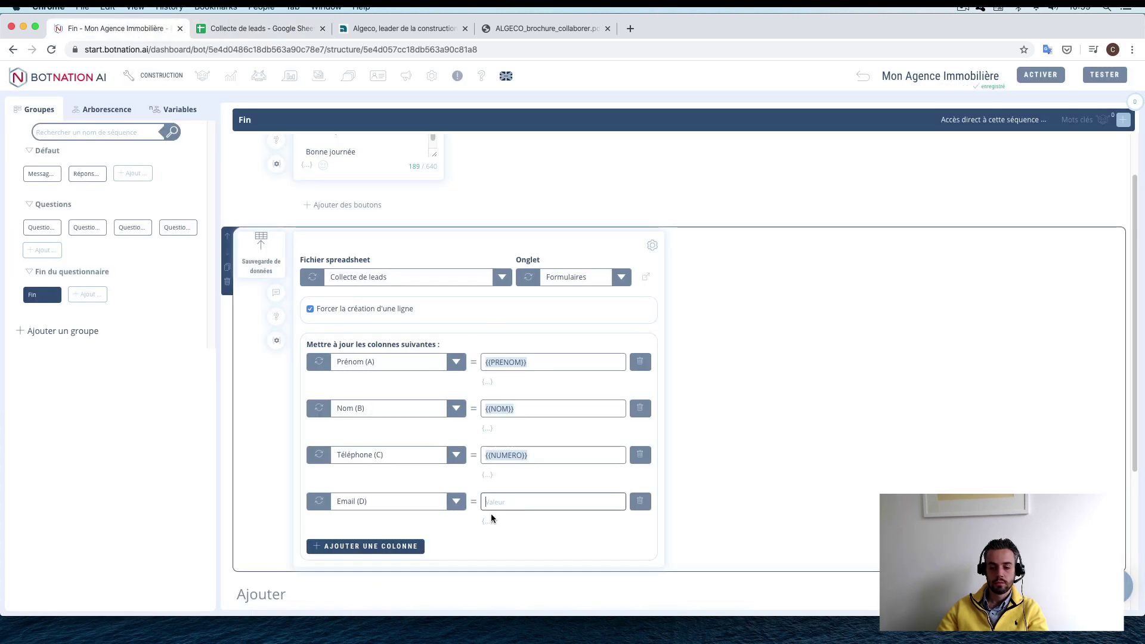
pyautogui.click(491, 519)
pyautogui.click(516, 484)
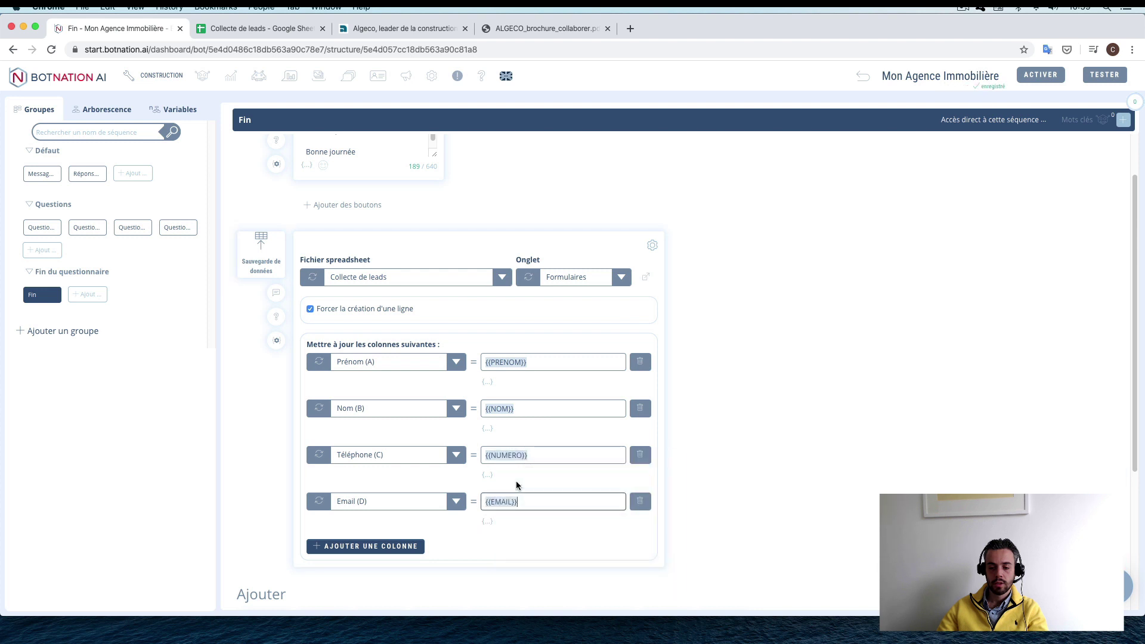
pyautogui.scroll(-3, 778, 449)
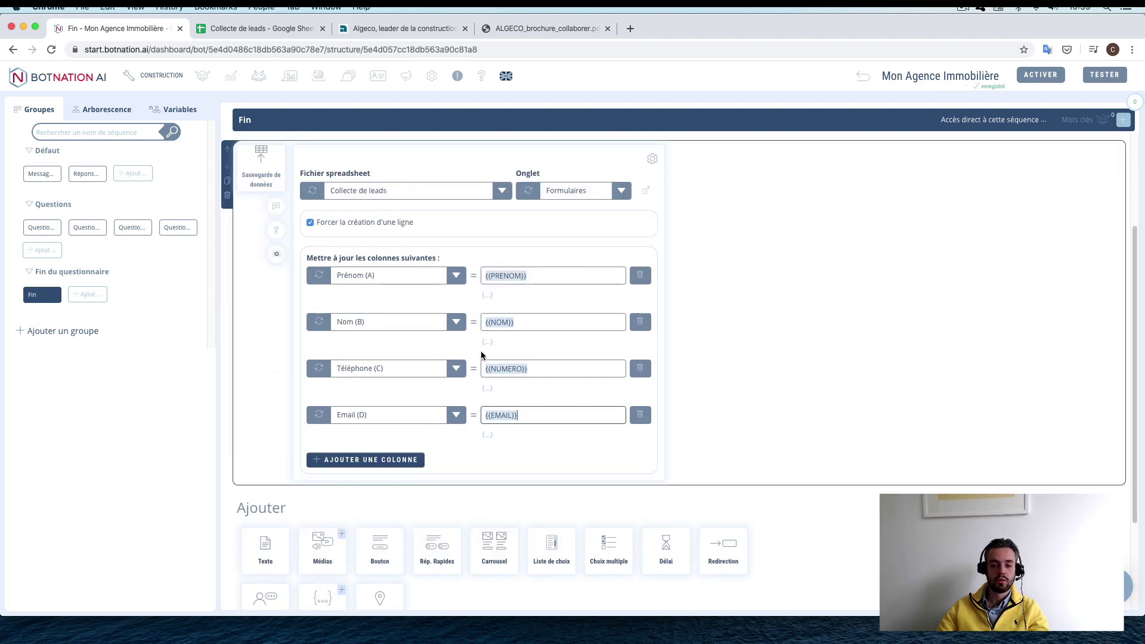
pyautogui.click(225, 30)
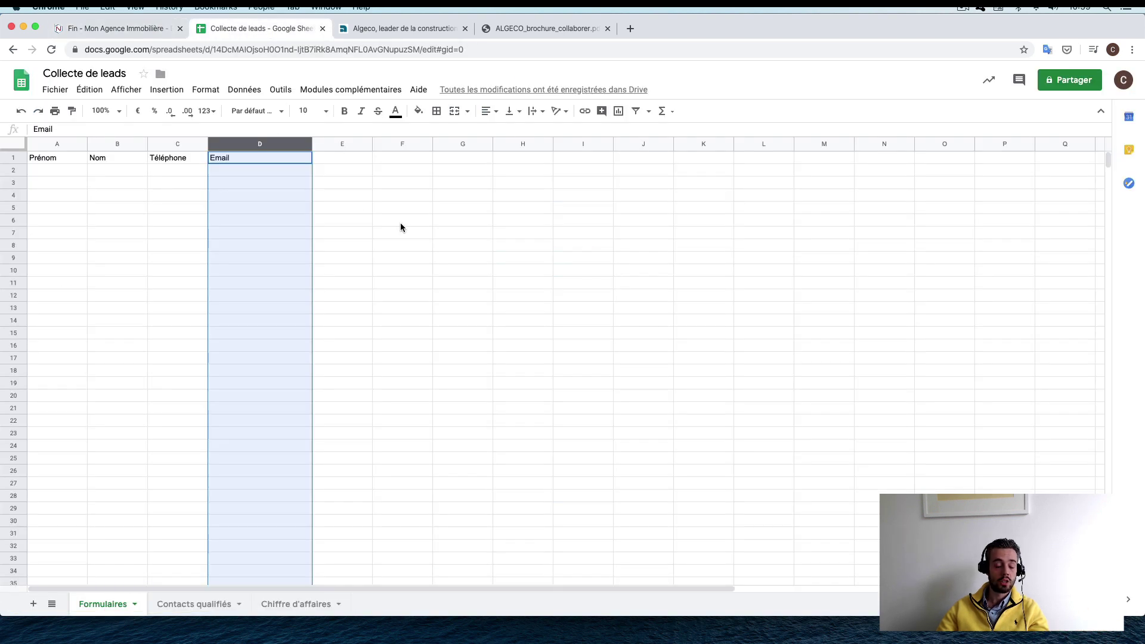
pyautogui.moveTo(51, 173); pyautogui.dragTo(242, 170)
pyautogui.moveTo(72, 169); pyautogui.dragTo(246, 174)
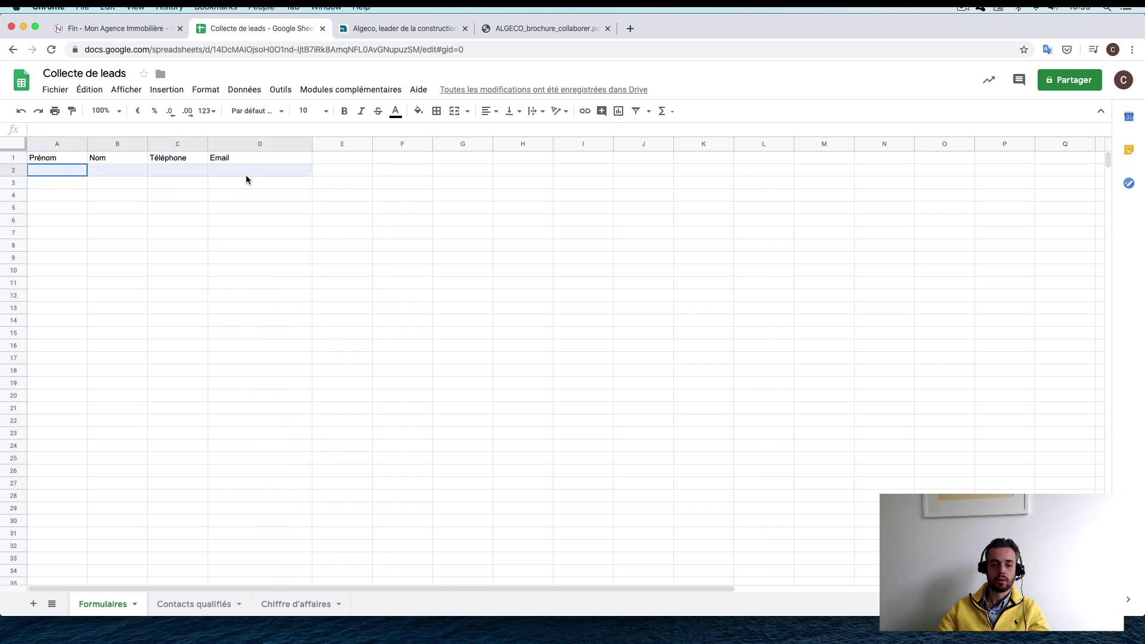
pyautogui.click(139, 31)
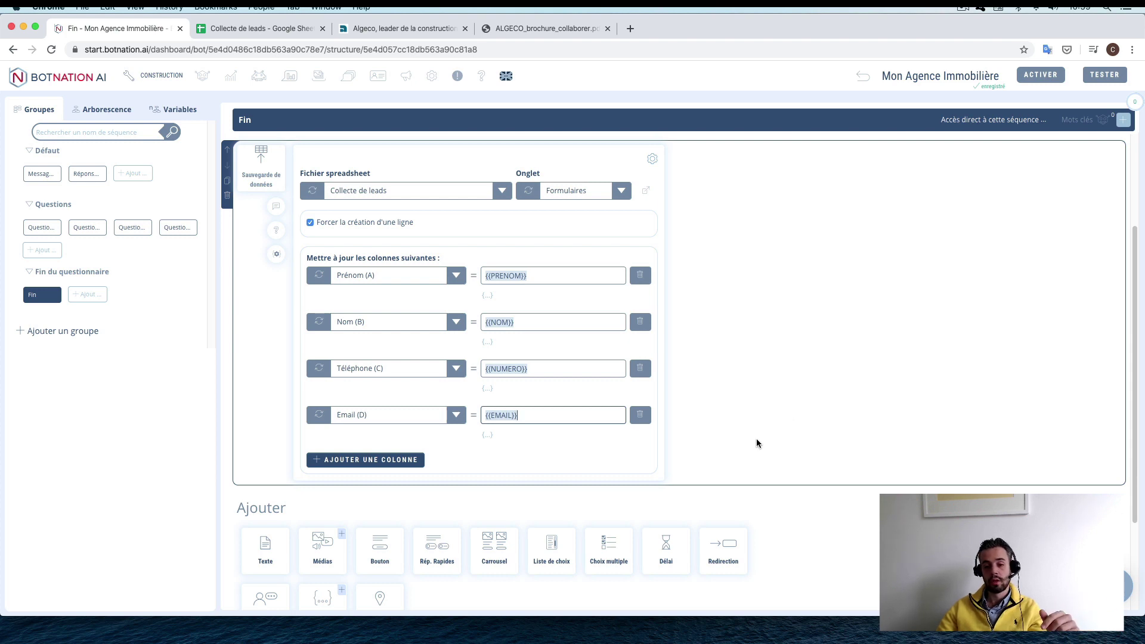
pyautogui.click(259, 30)
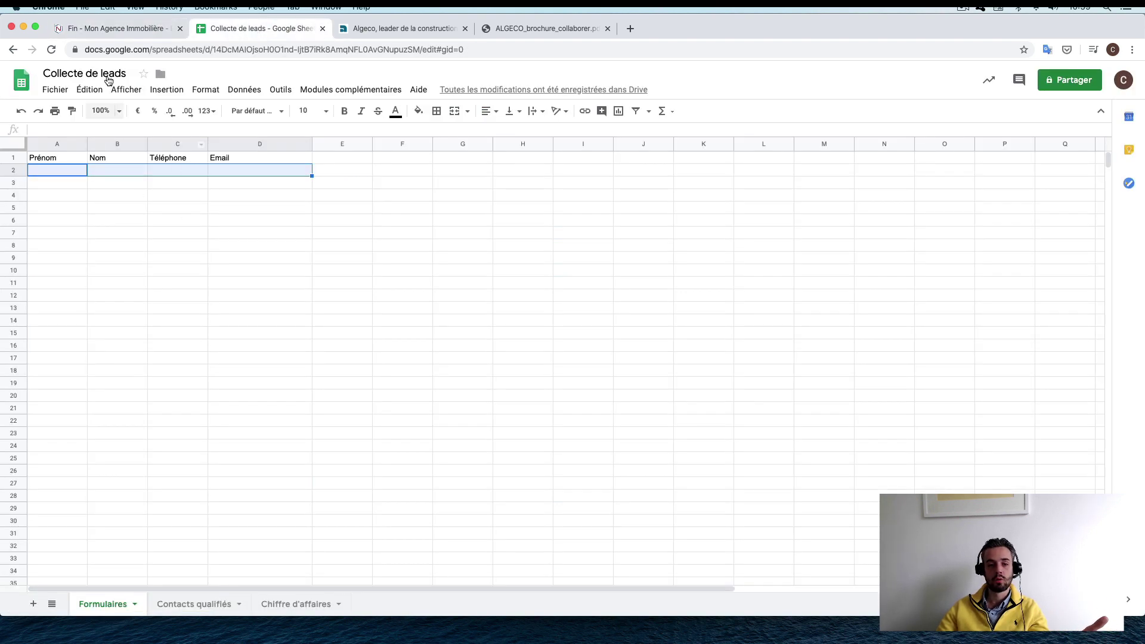
pyautogui.click(108, 31)
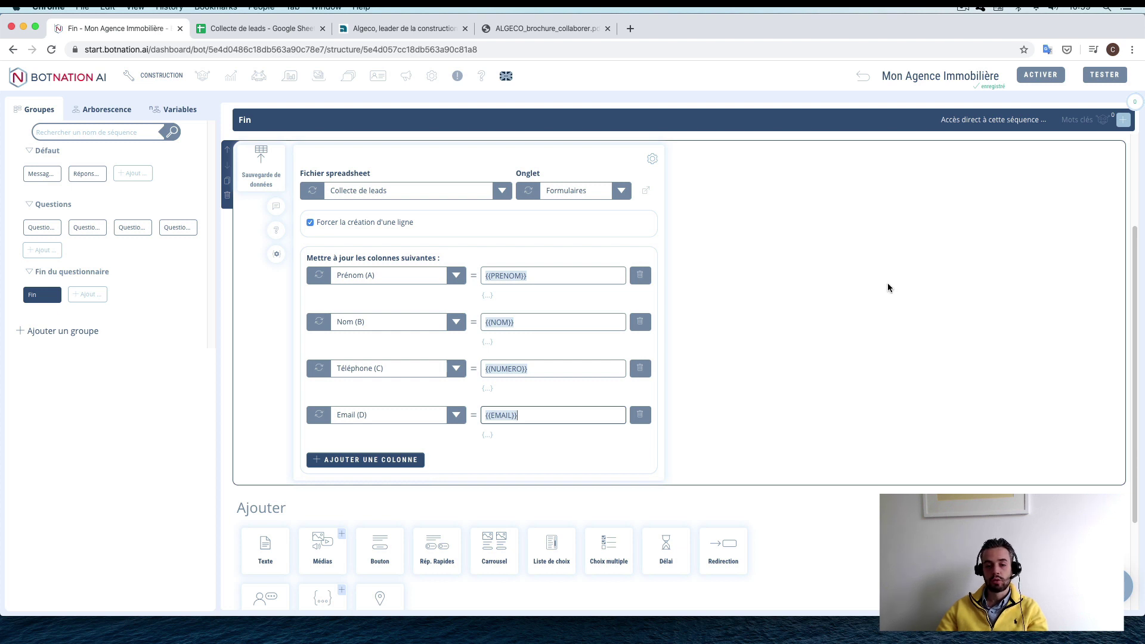
# Step: Open a test chat with the real-estate bot
pyautogui.click(1105, 75)
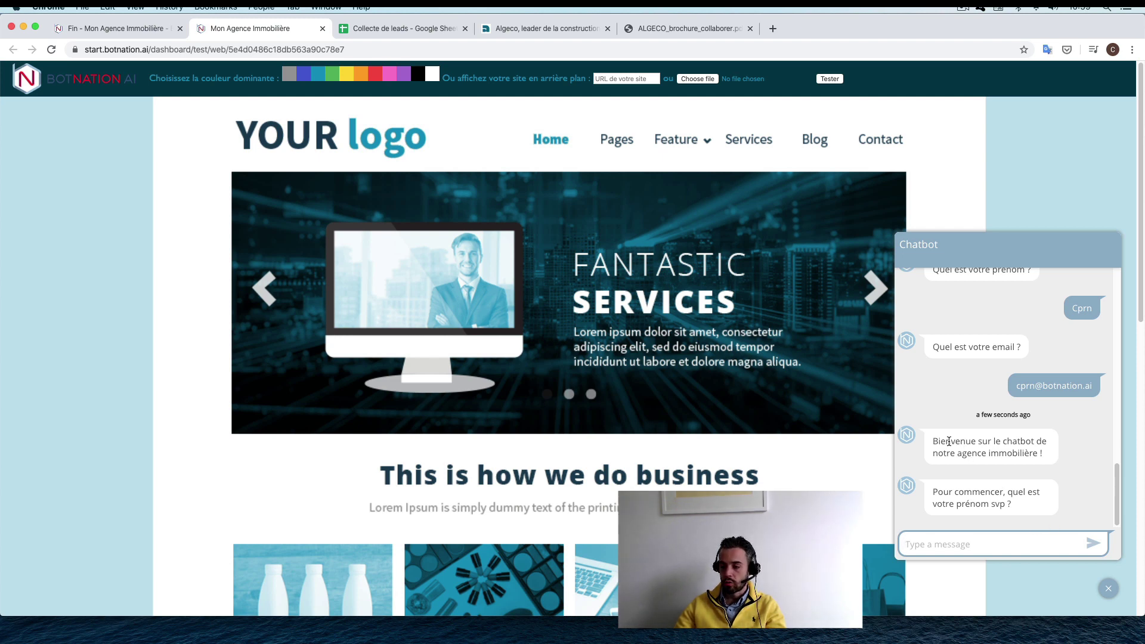
pyautogui.moveTo(949, 441); pyautogui.dragTo(1021, 447)
pyautogui.click(983, 454)
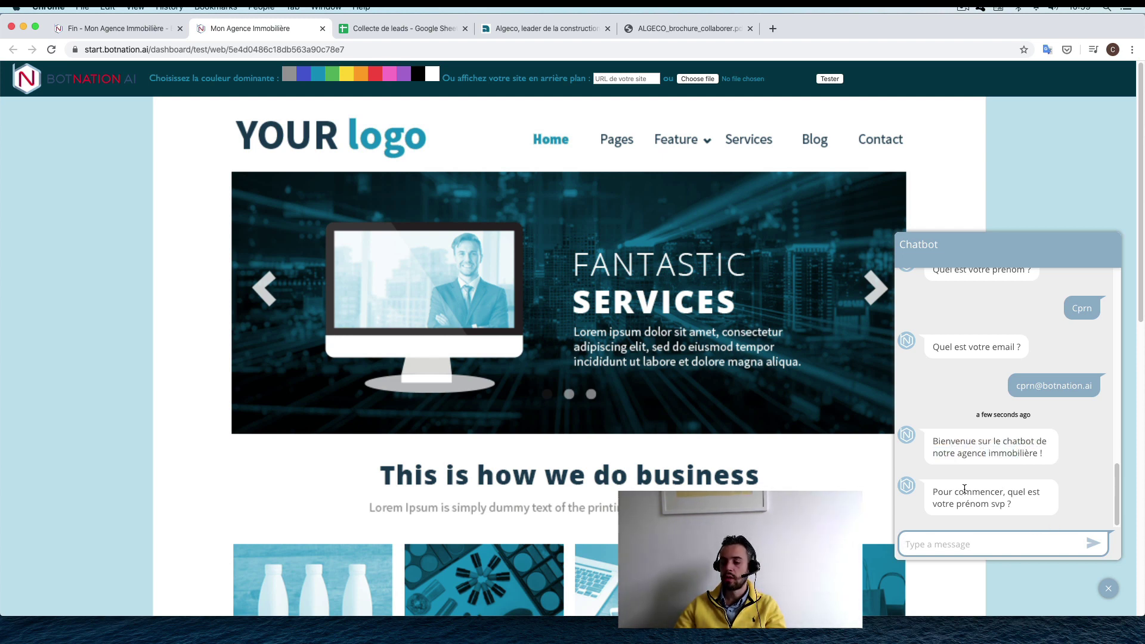
# Step: Answer the bot with a test first name, last name, email address and phone number
pyautogui.click(967, 542)
pyautogui.press('Return')
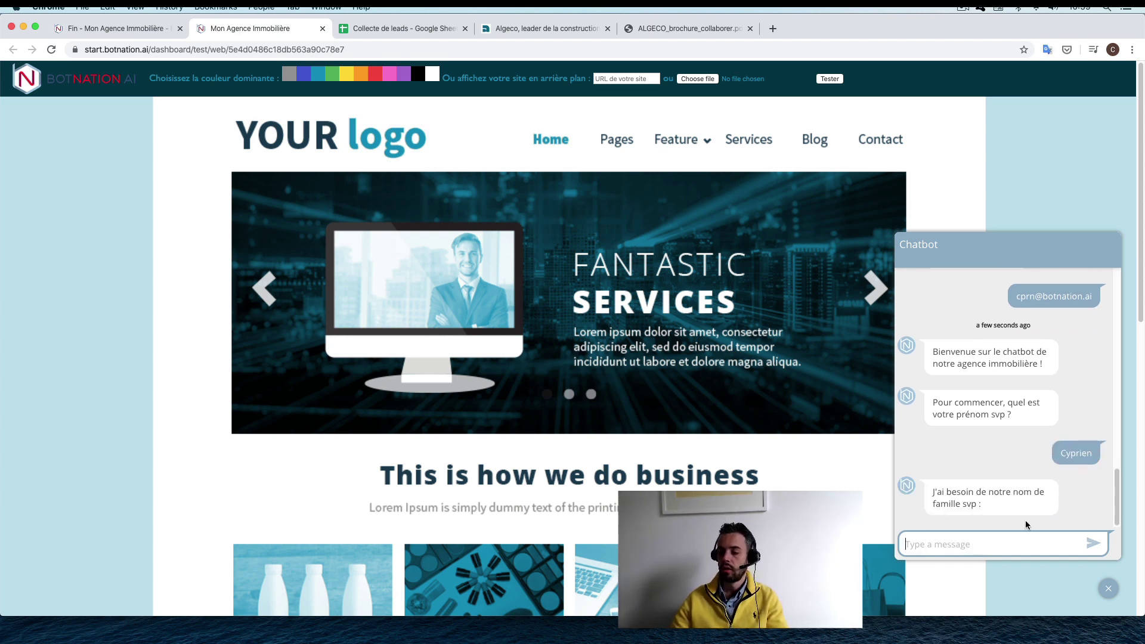
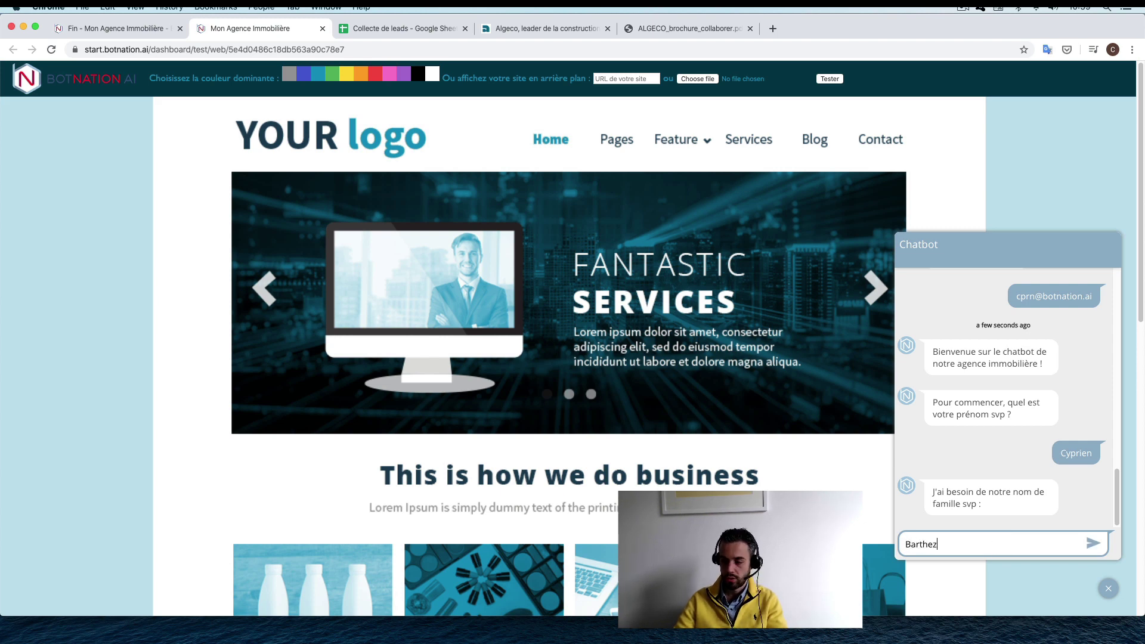
pyautogui.press('Return')
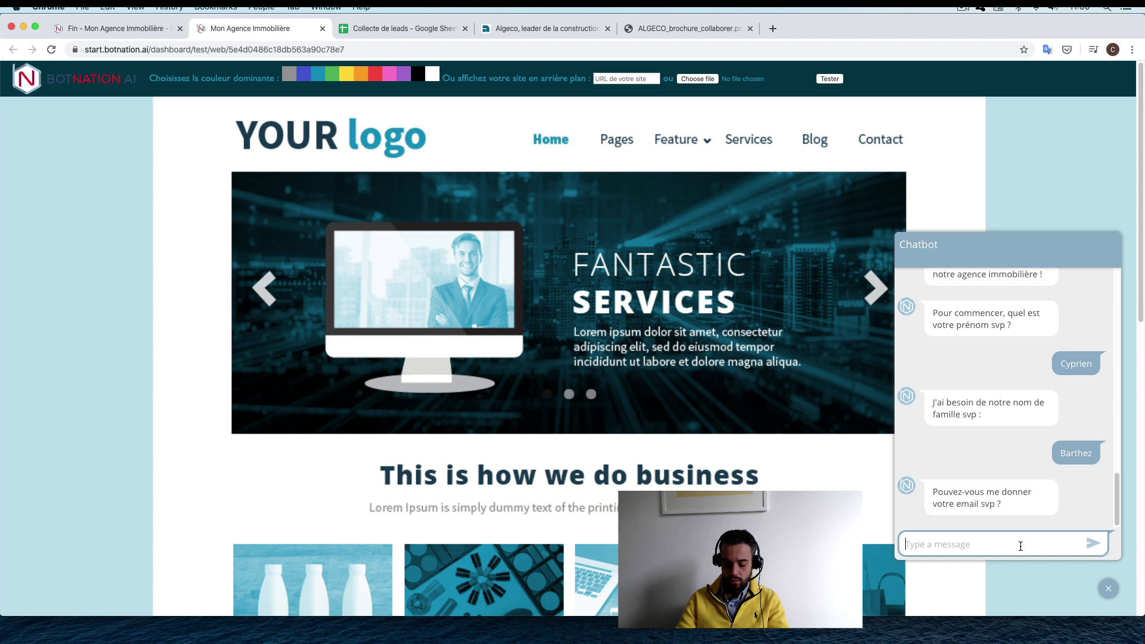
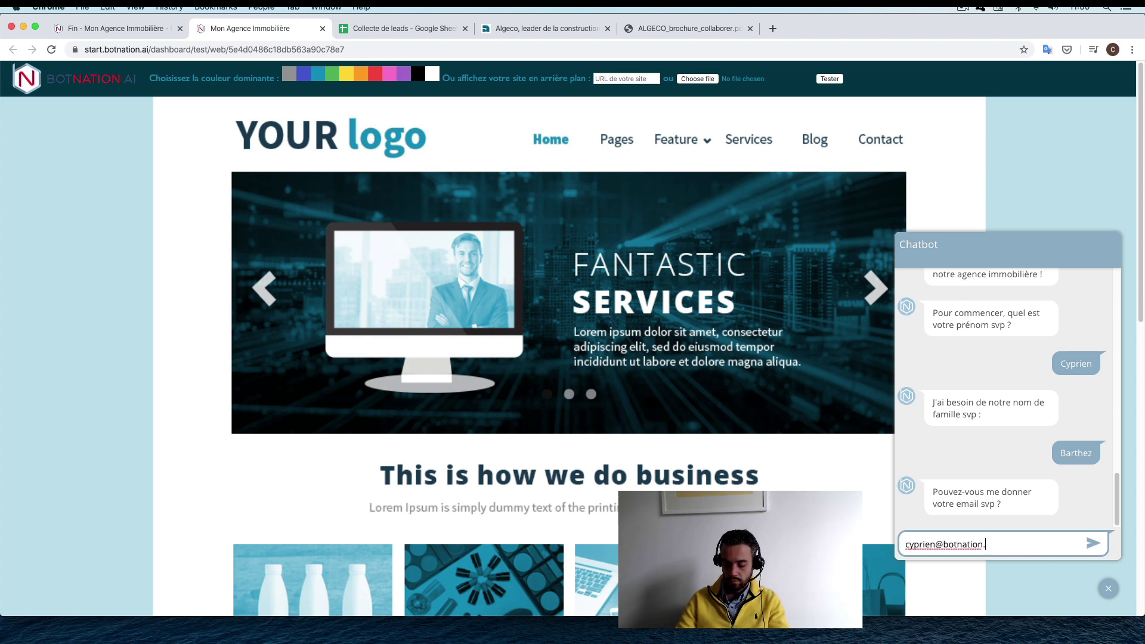
pyautogui.press('Return')
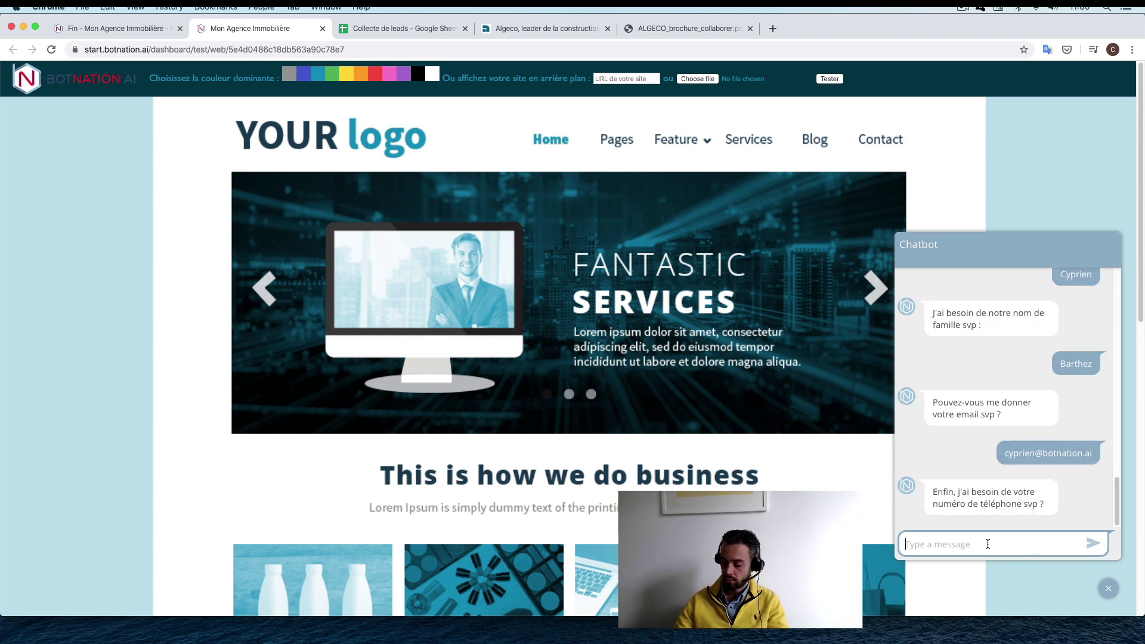
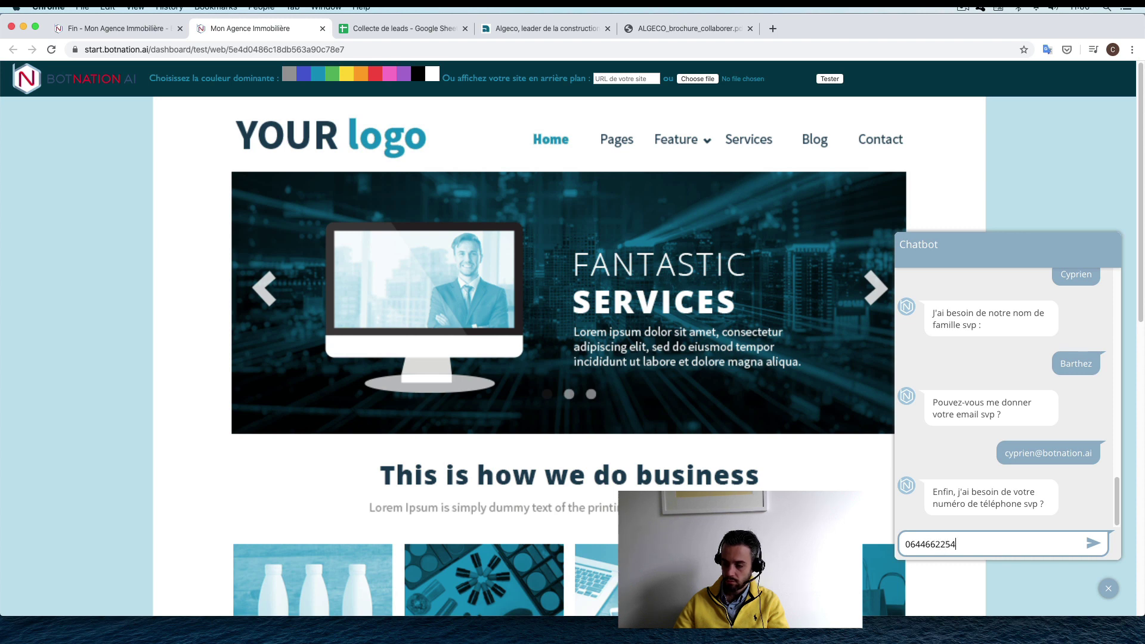
pyautogui.press('Return')
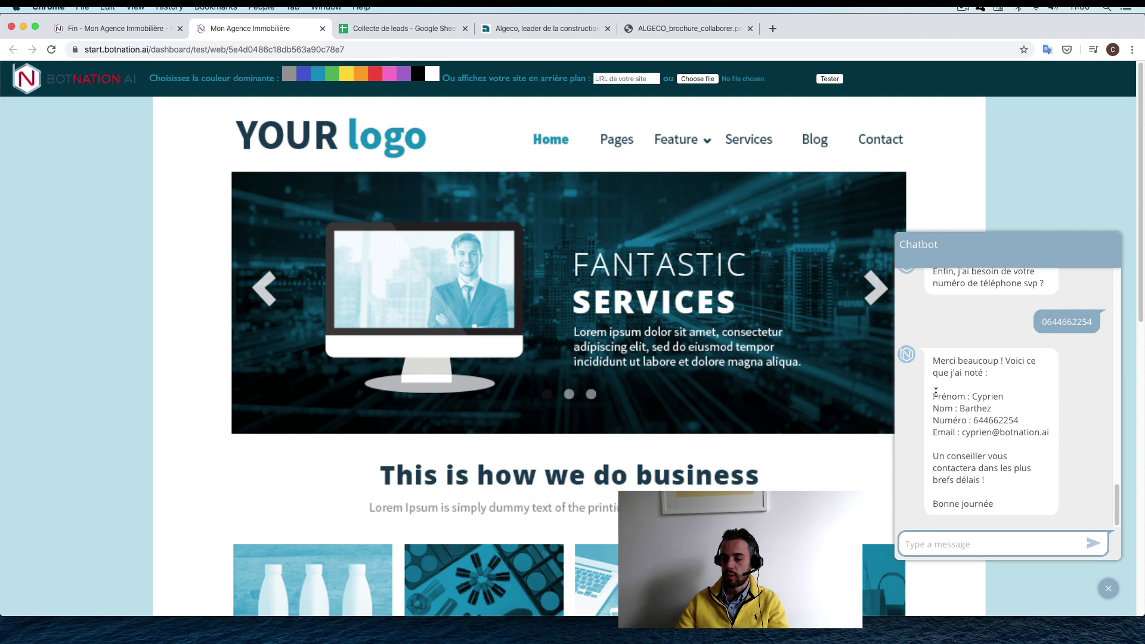
# Step: Check the first name, last name and phone in the bot's summary
pyautogui.moveTo(936, 393); pyautogui.dragTo(1009, 420)
pyautogui.doubleClick(985, 397)
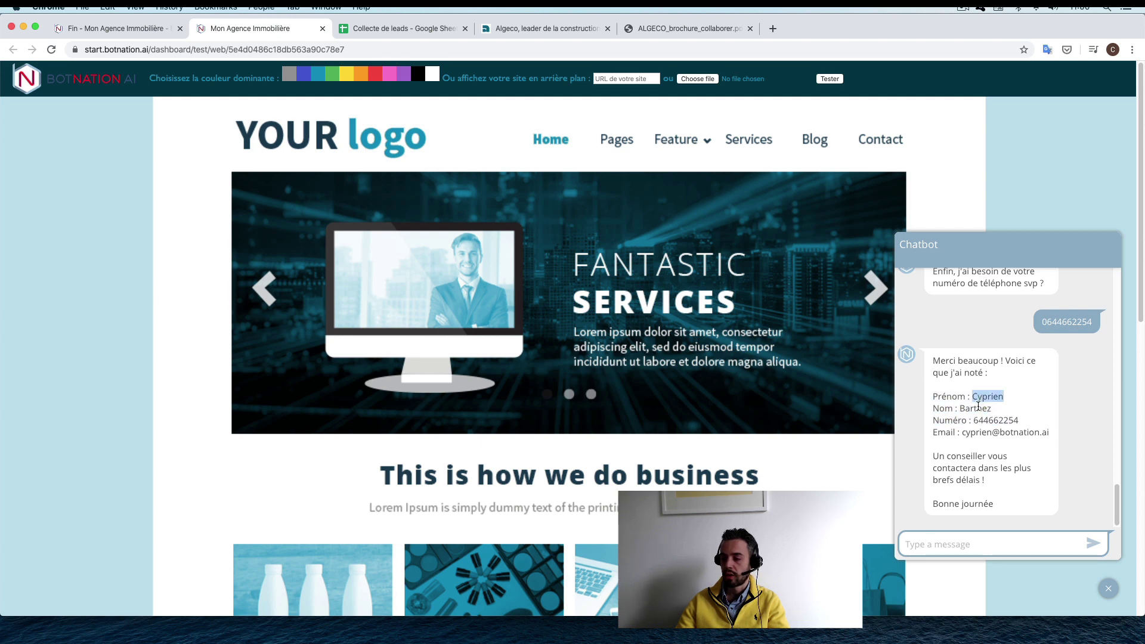
pyautogui.doubleClick(978, 408)
pyautogui.doubleClick(997, 420)
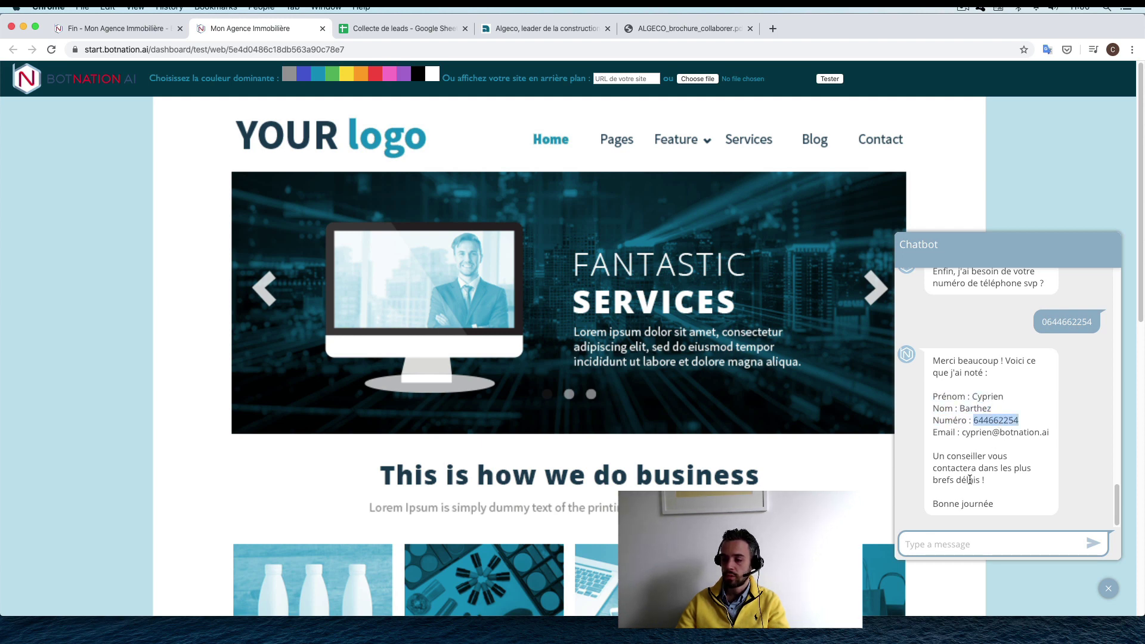
pyautogui.click(980, 539)
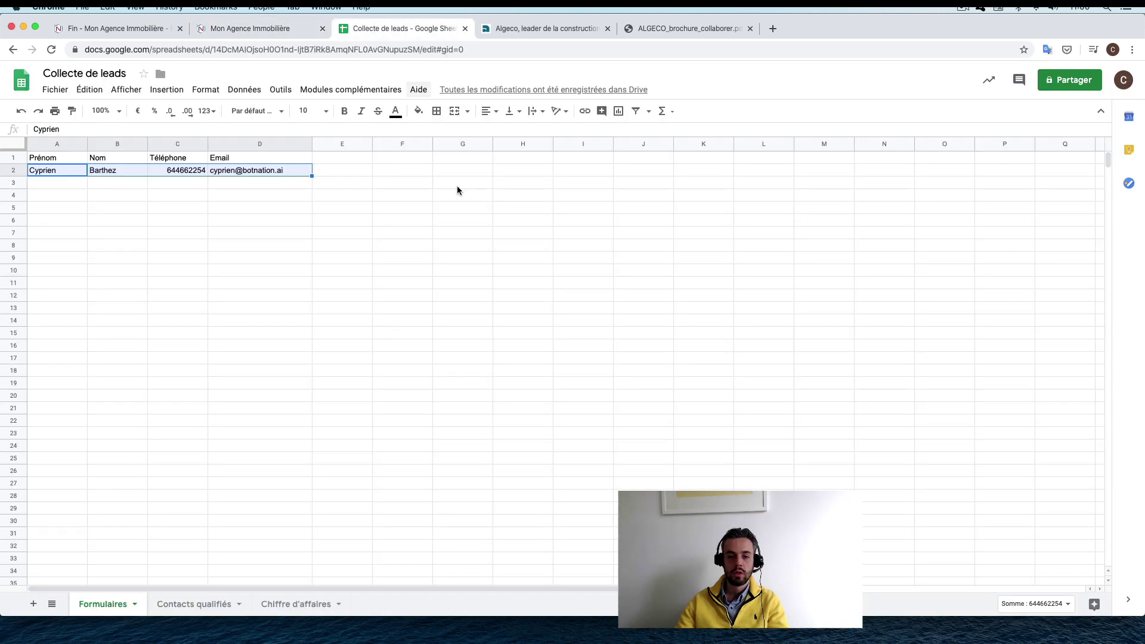
# Step: Confirm the first lead's details in row 2 of Formulaires, then close the chatbot test page
pyautogui.click(397, 220)
pyautogui.click(76, 173)
pyautogui.moveTo(76, 173); pyautogui.dragTo(227, 170)
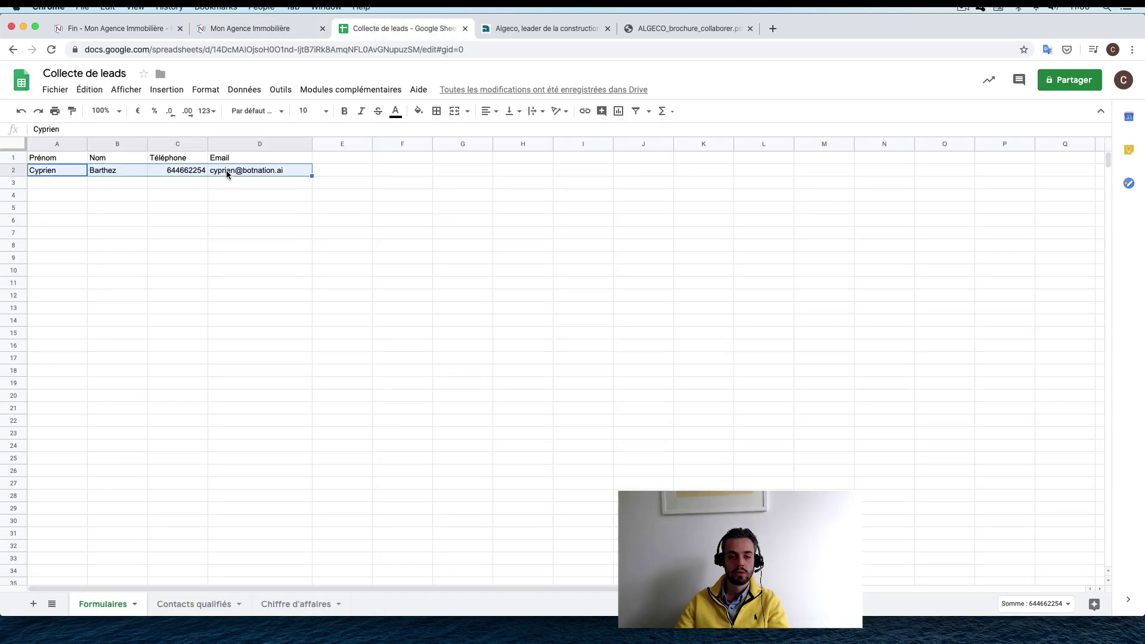
pyautogui.click(67, 186)
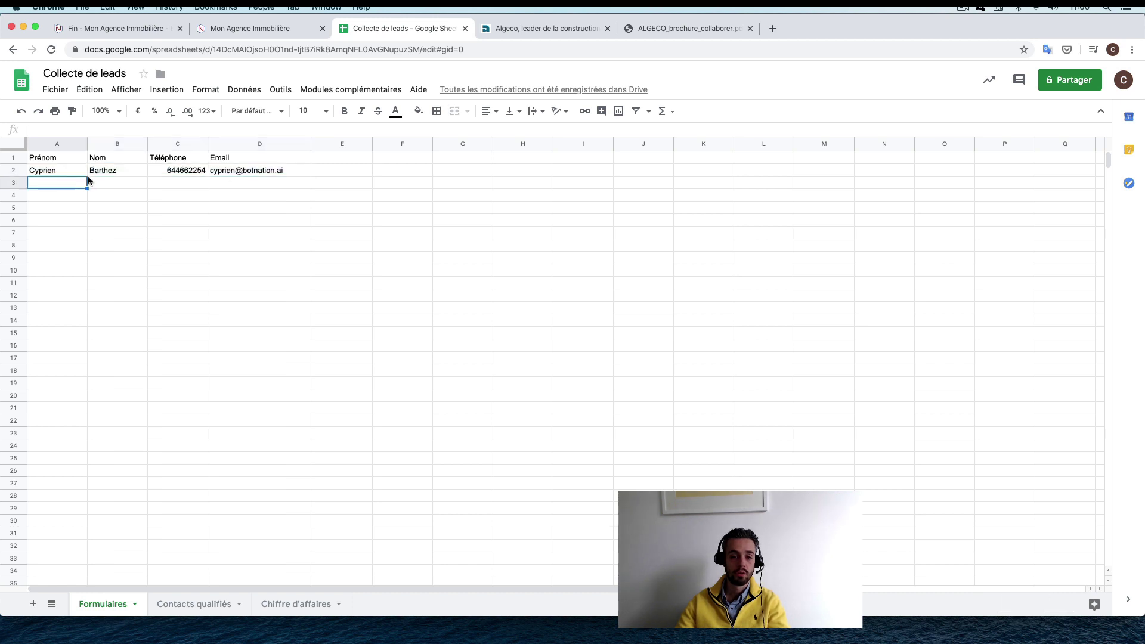
pyautogui.click(230, 30)
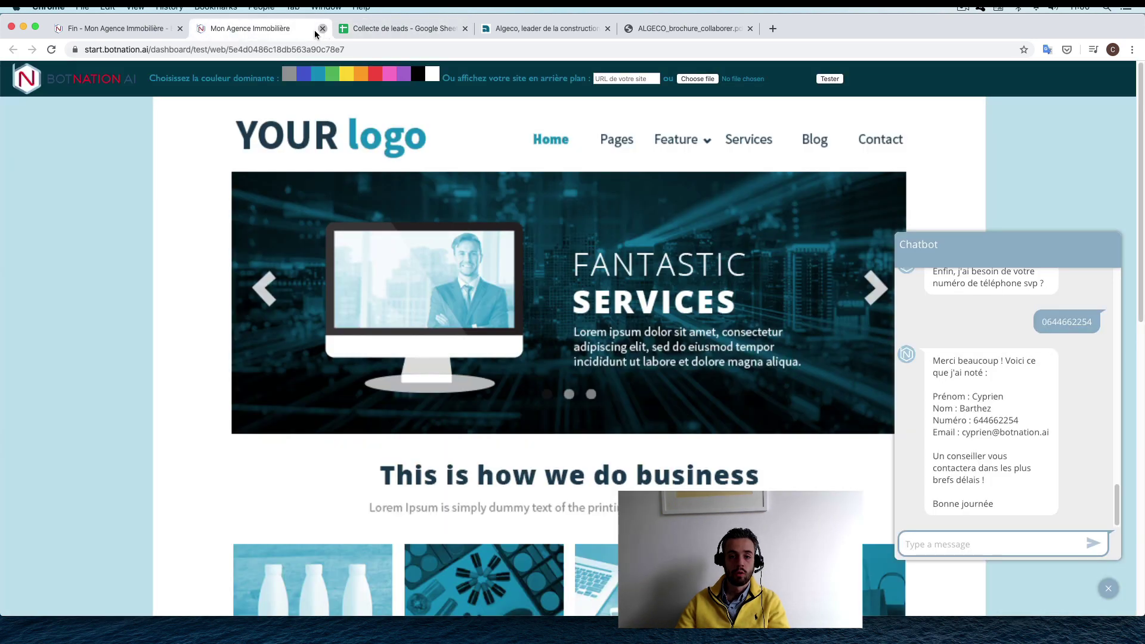
pyautogui.click(317, 30)
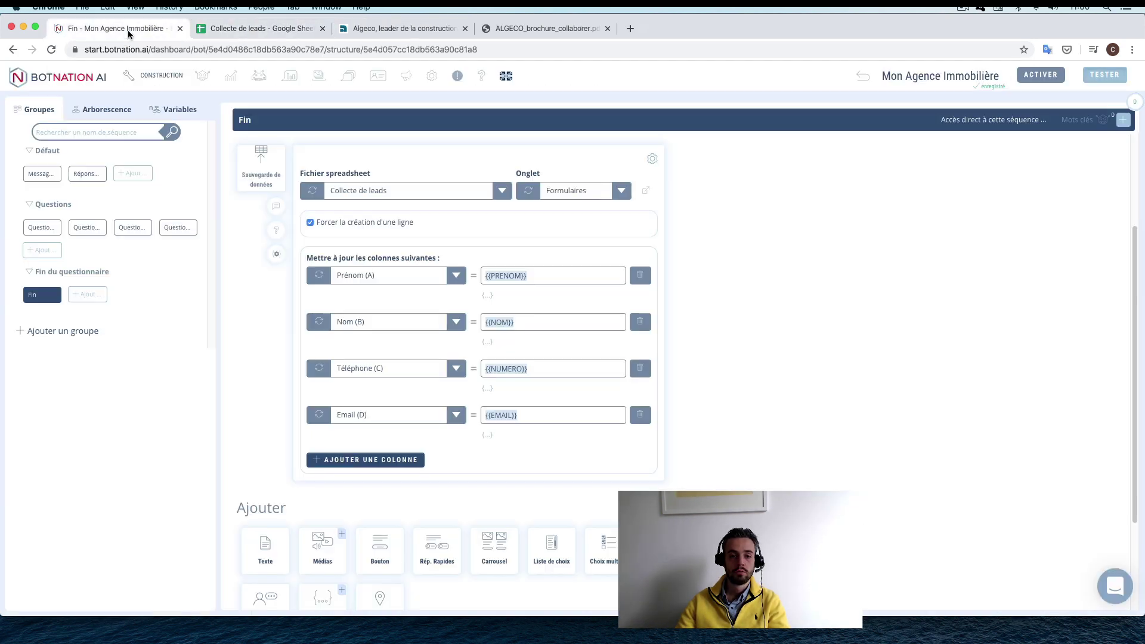
# Step: Run a second test chat with abbreviated name, email and phone values, then highlight the recap
pyautogui.click(1095, 78)
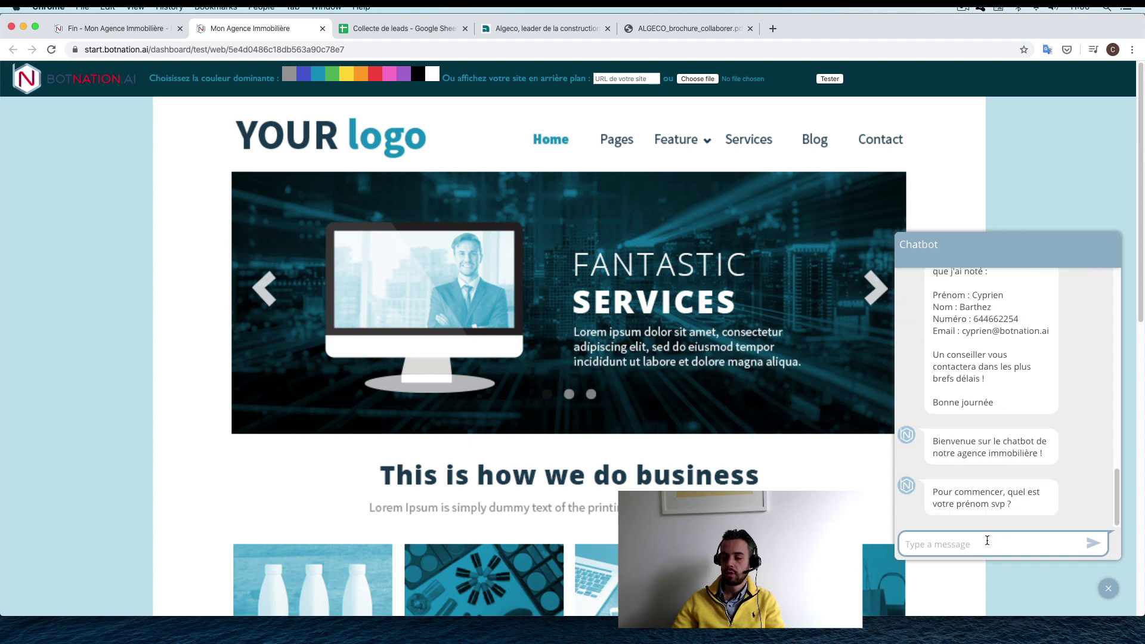
pyautogui.write('Cp')
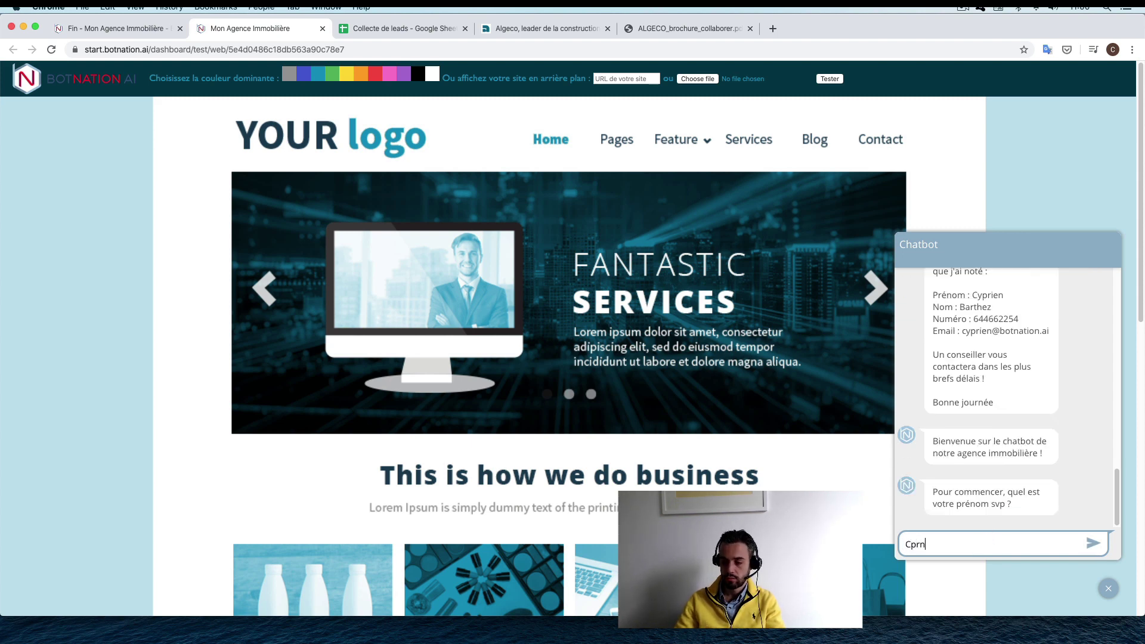
pyautogui.write('rn')
pyautogui.press('Return')
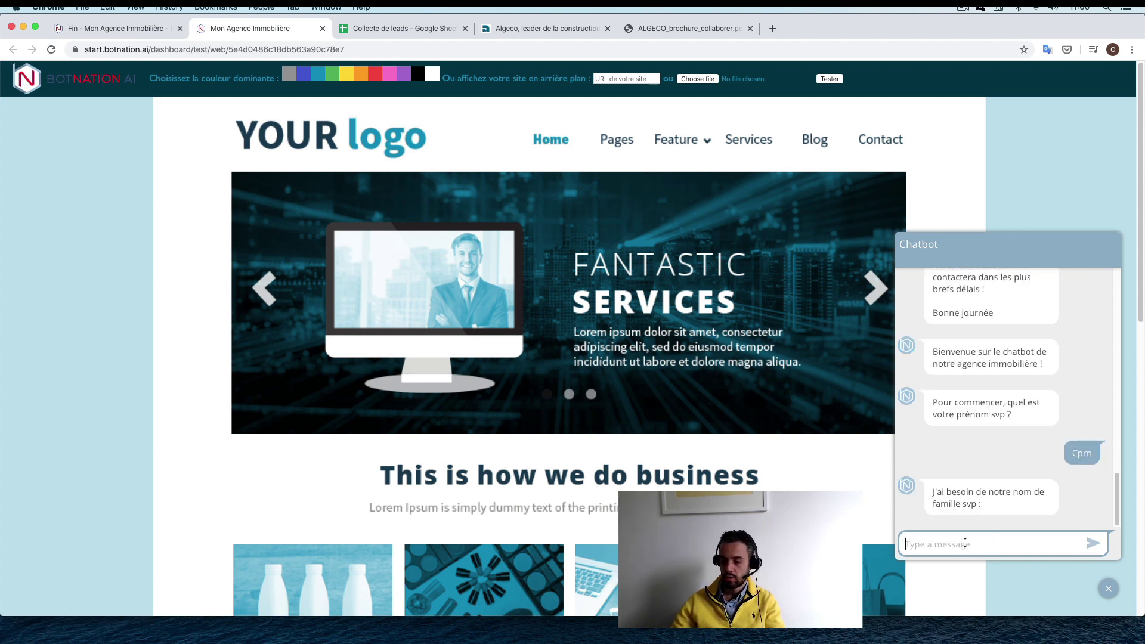
pyautogui.write('Btz')
pyautogui.press('Return')
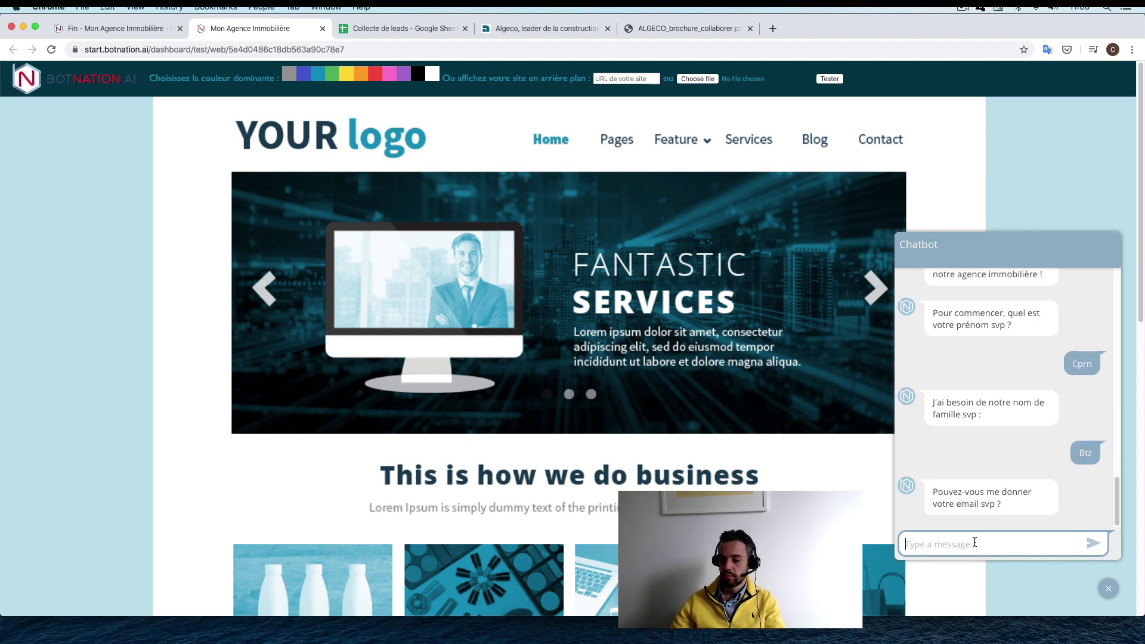
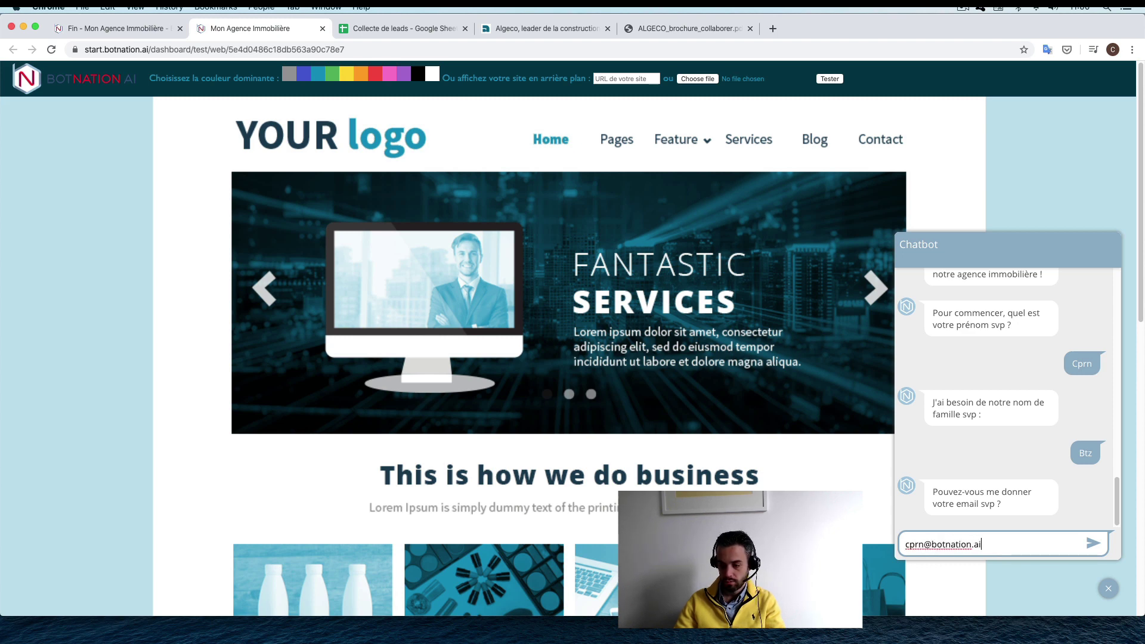
pyautogui.press('Return')
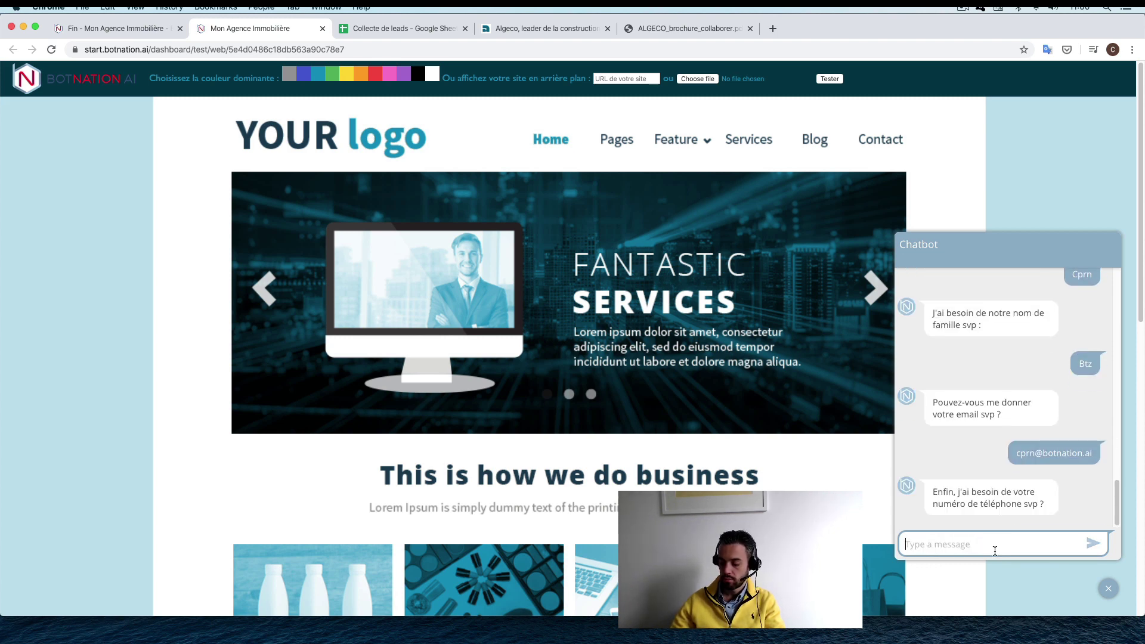
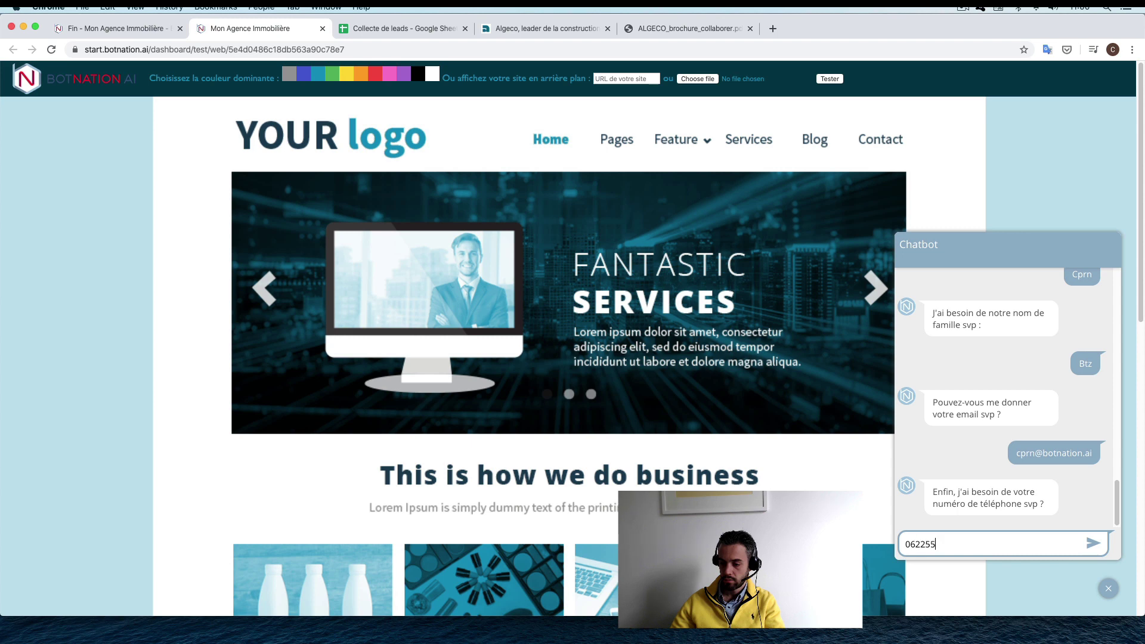
pyautogui.press('Return')
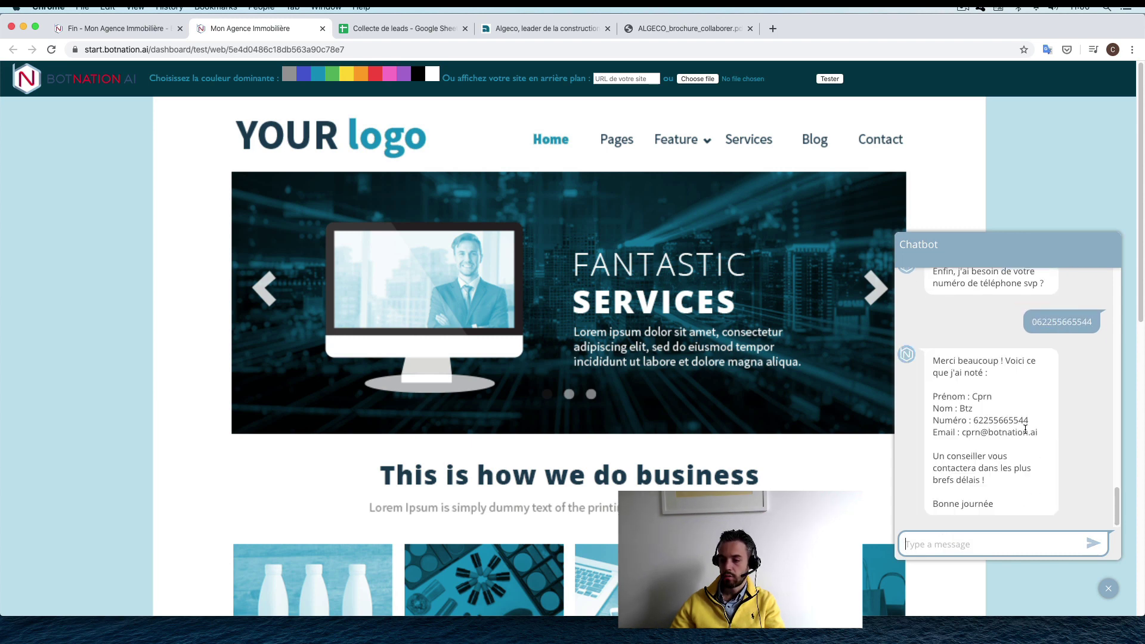
pyautogui.moveTo(1026, 429); pyautogui.dragTo(932, 396)
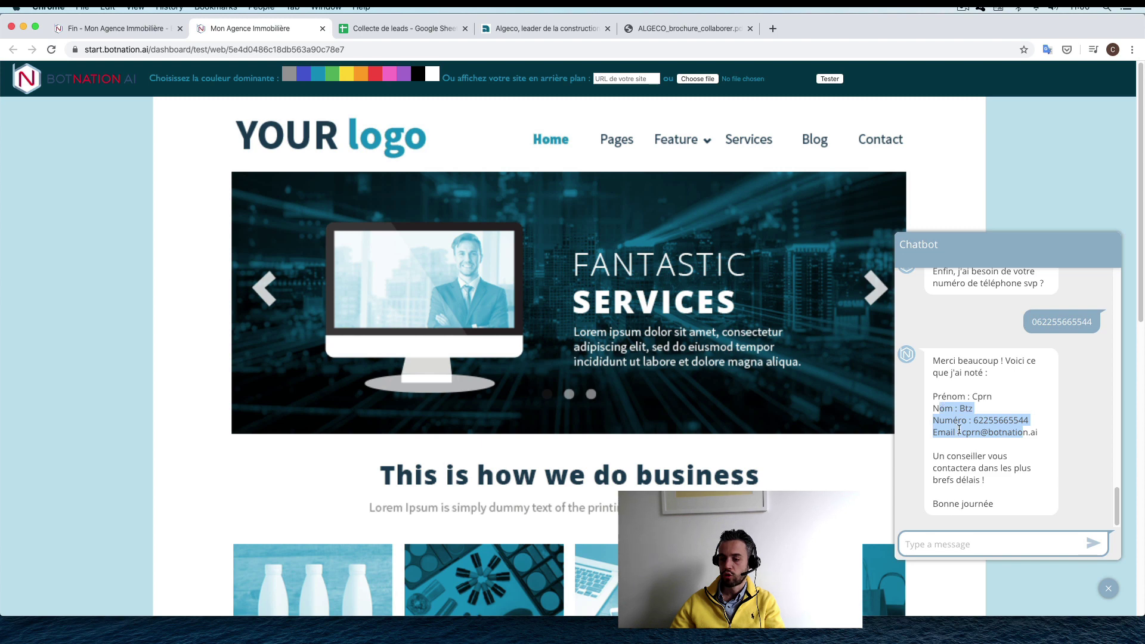
# Step: Confirm Formulaires row 3 holds the second lead's first name, last name, phone and email, then return to the chatbot
pyautogui.click(380, 29)
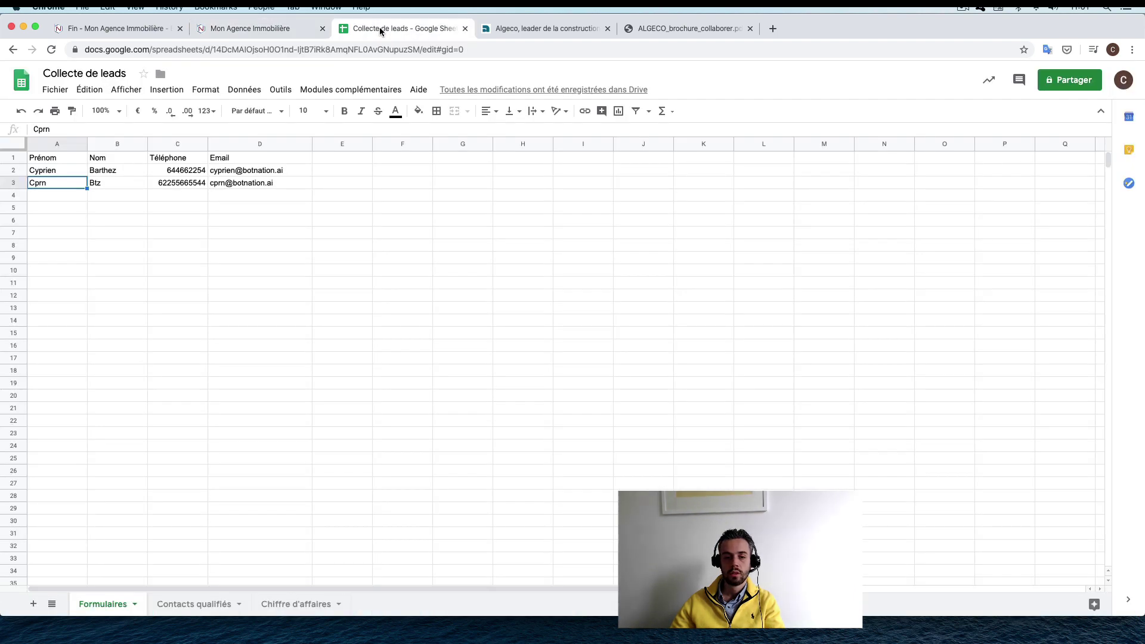
pyautogui.click(13, 184)
pyautogui.click(98, 221)
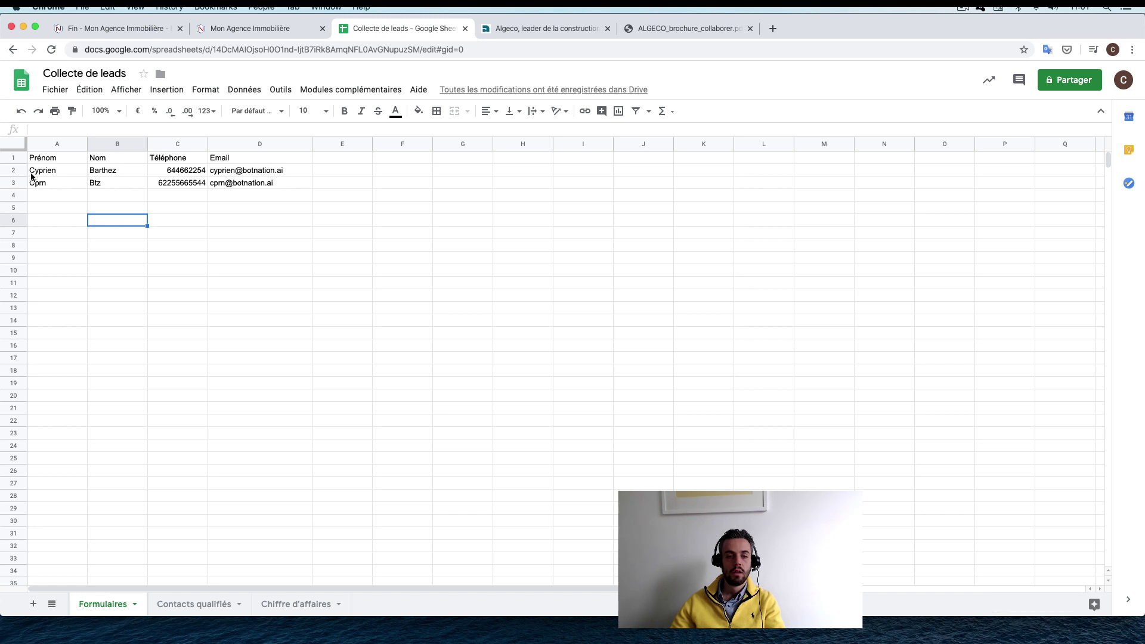
pyautogui.moveTo(13, 158); pyautogui.dragTo(13, 183)
pyautogui.click(183, 186)
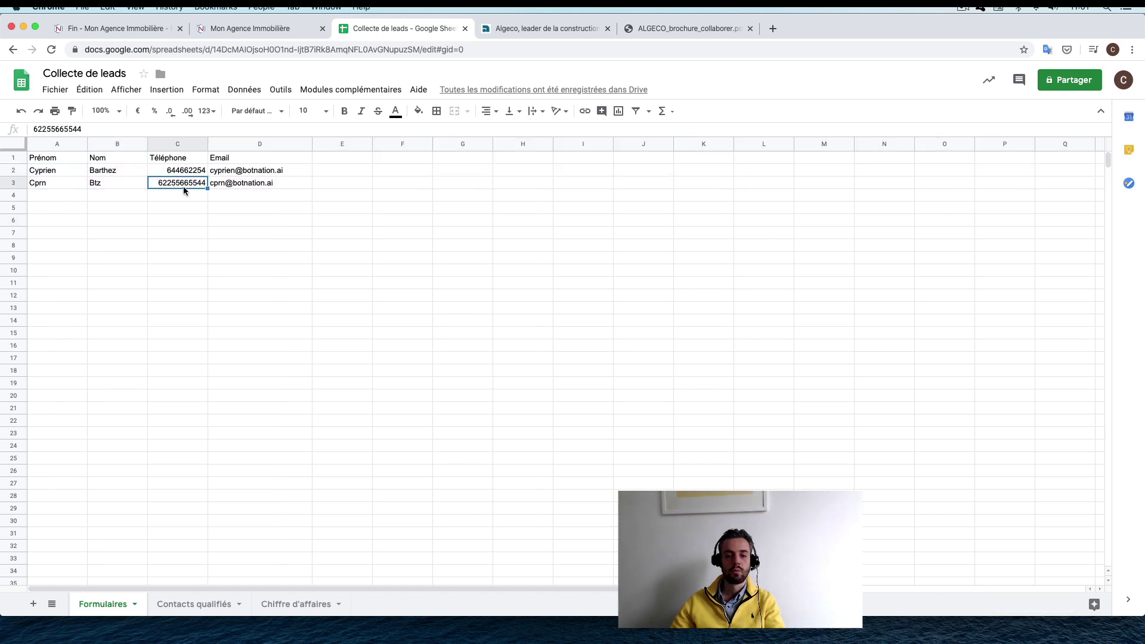
pyautogui.click(98, 184)
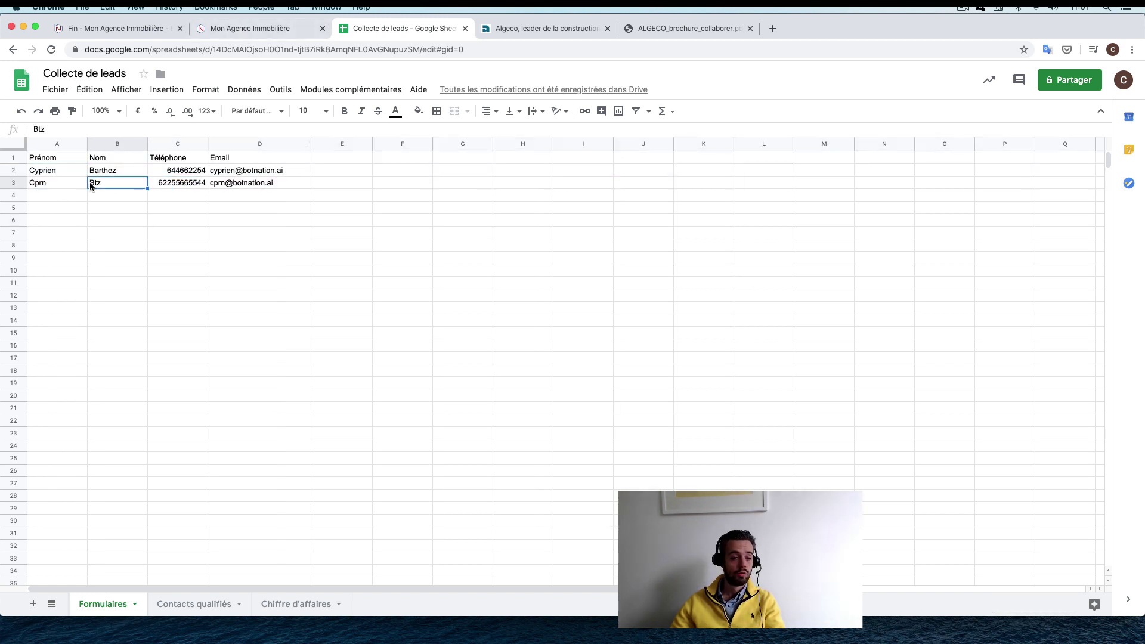
pyautogui.moveTo(60, 172); pyautogui.dragTo(227, 266)
pyautogui.click(227, 266)
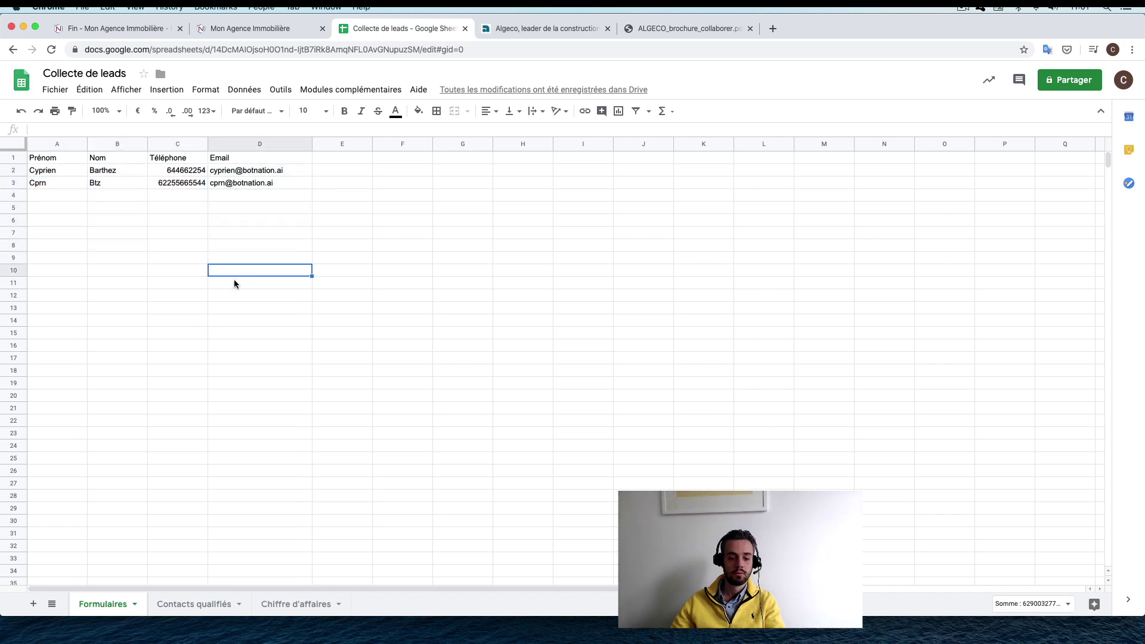
pyautogui.click(261, 30)
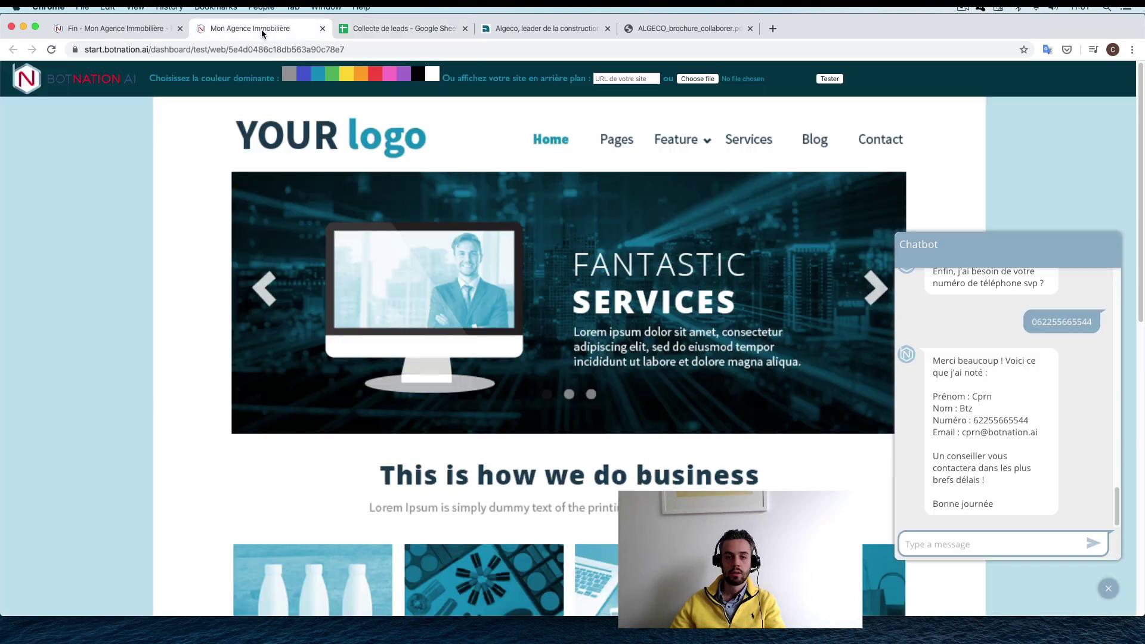
# Step: Leave the bot editor for the Botnation dashboard and open the OFFRES subscription page
pyautogui.click(140, 33)
pyautogui.scroll(3, 361, 219)
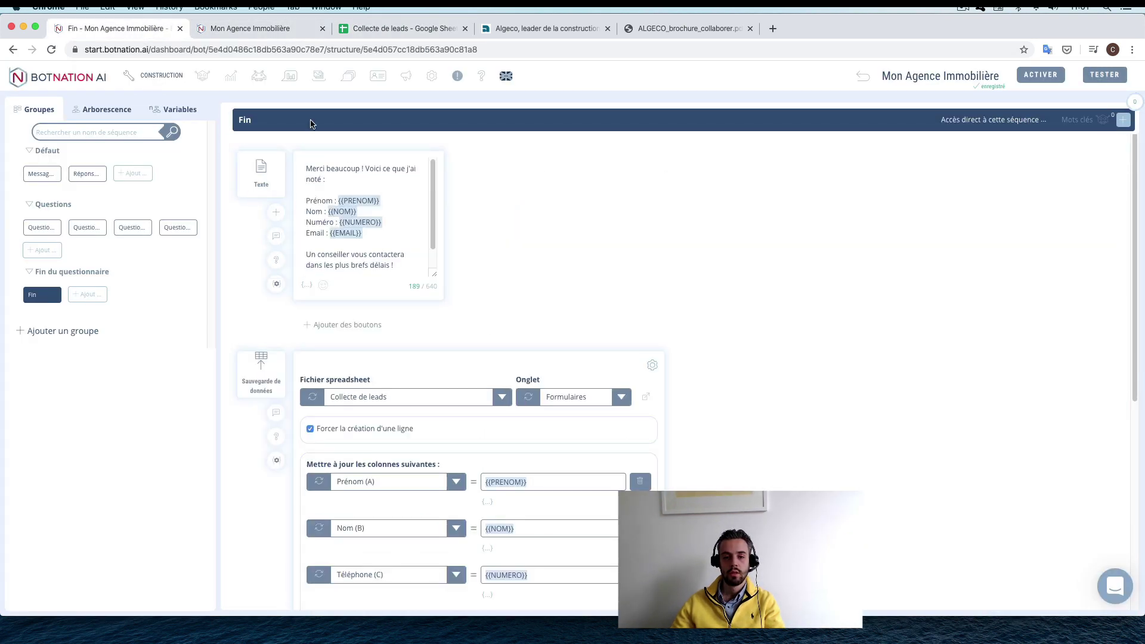
pyautogui.click(62, 79)
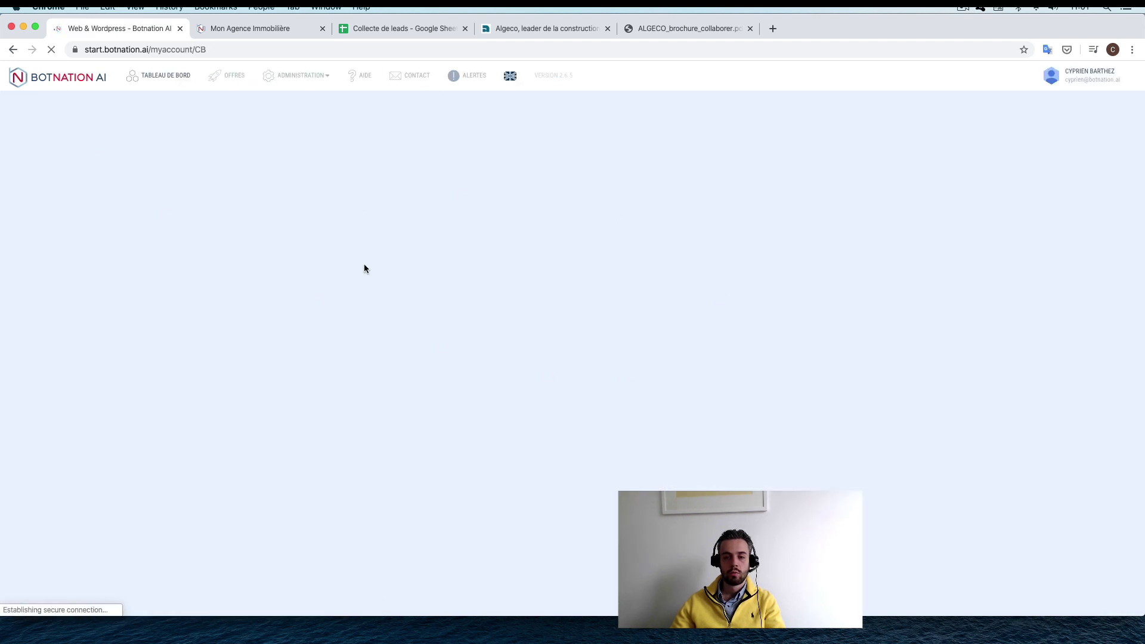
pyautogui.click(226, 74)
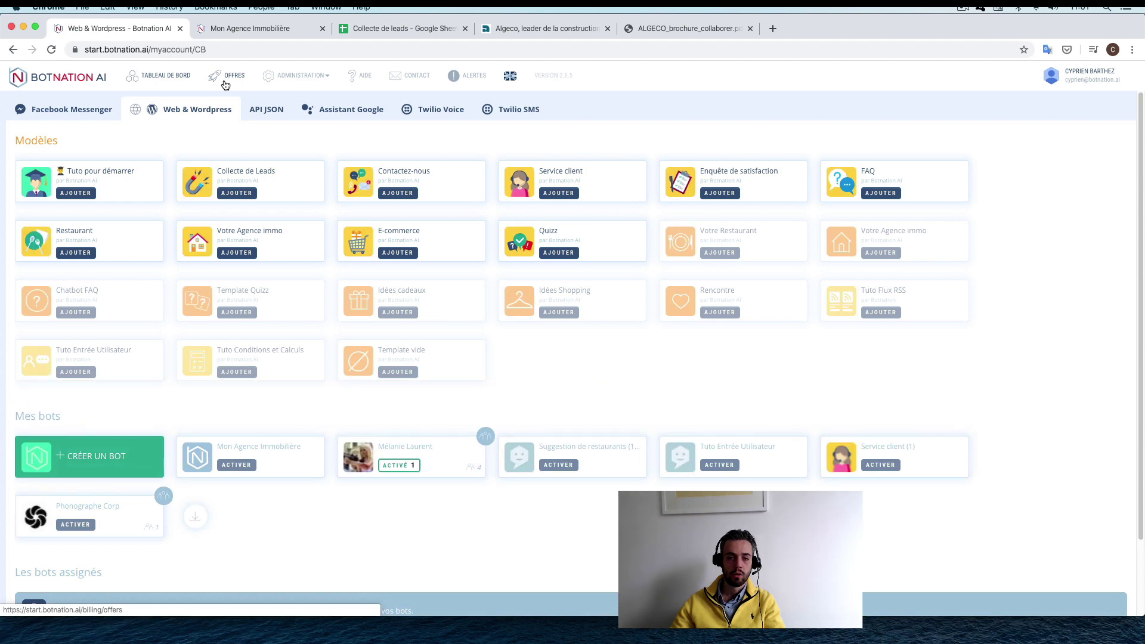
pyautogui.click(225, 85)
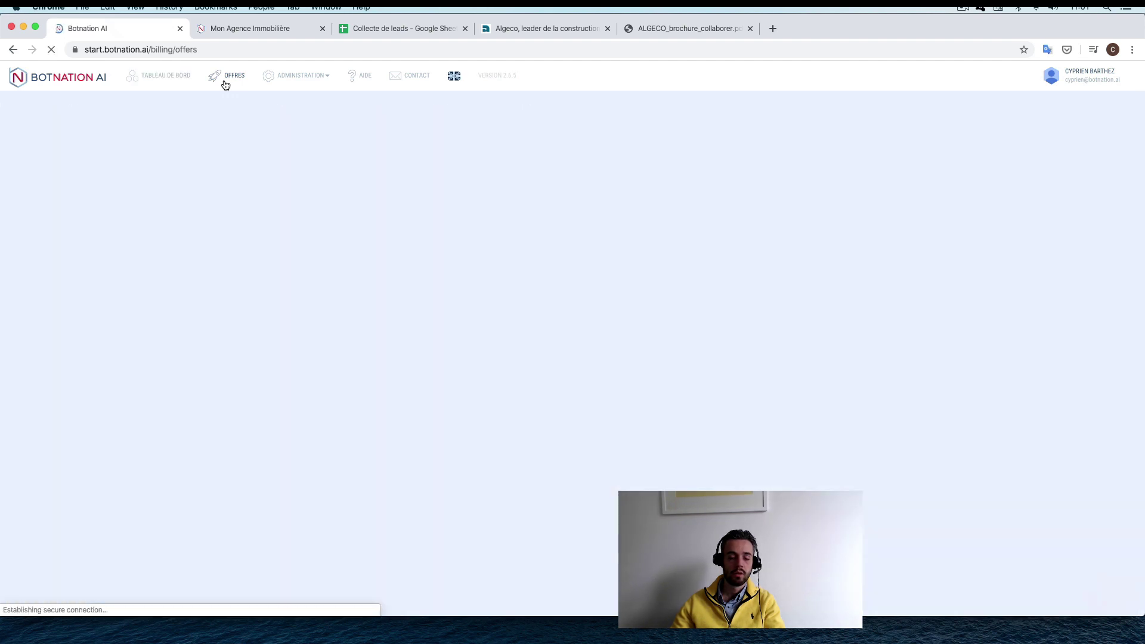